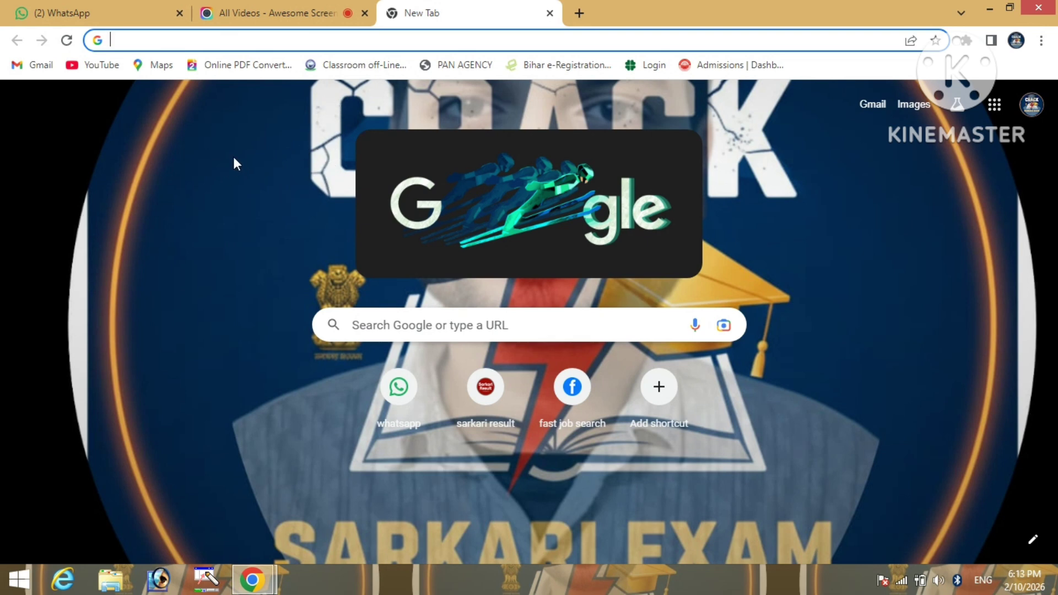
# Run a Google search for 'rtps'
pyautogui.click(236, 40)
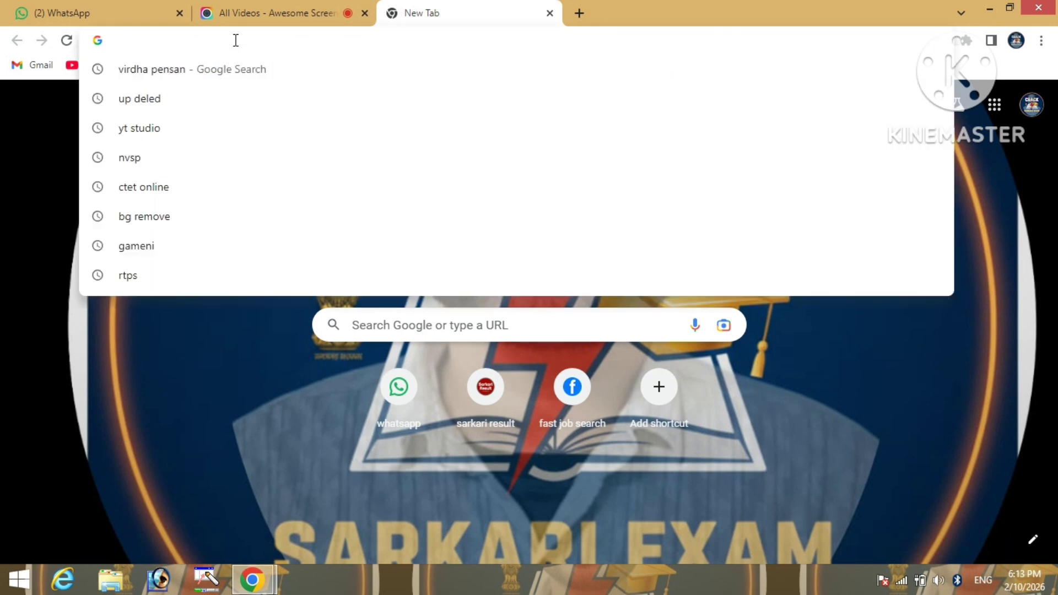
pyautogui.write('rtps')
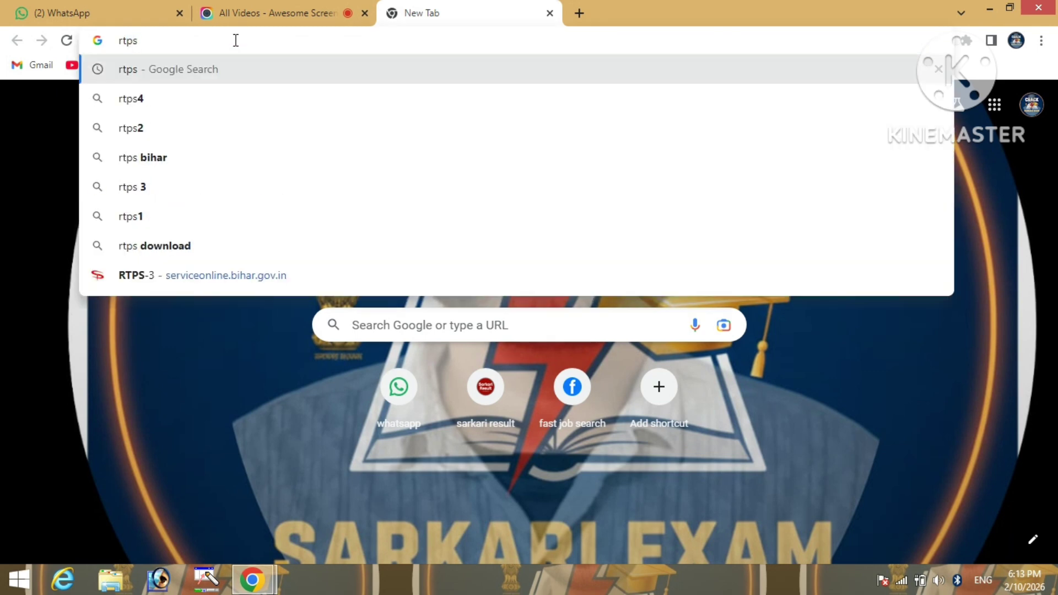
pyautogui.press('Return')
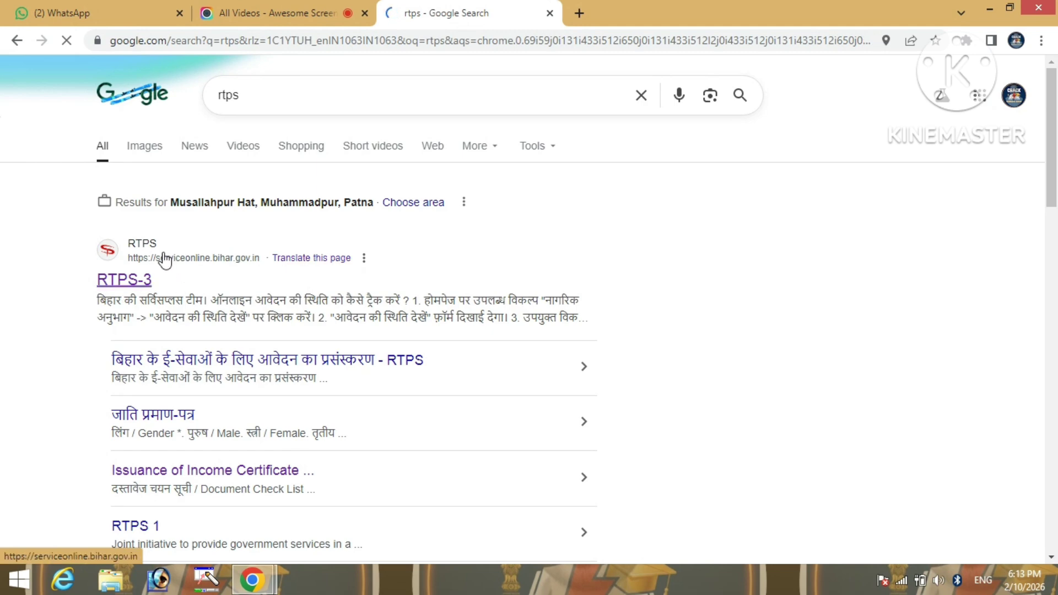
# From the RTPS-3 Bihar portal, open सामान्य प्रशासन विभाग › नॉन क्रीमी लेयर (केन्द्र सरकार) › अंचल स्तर पर
pyautogui.click(146, 283)
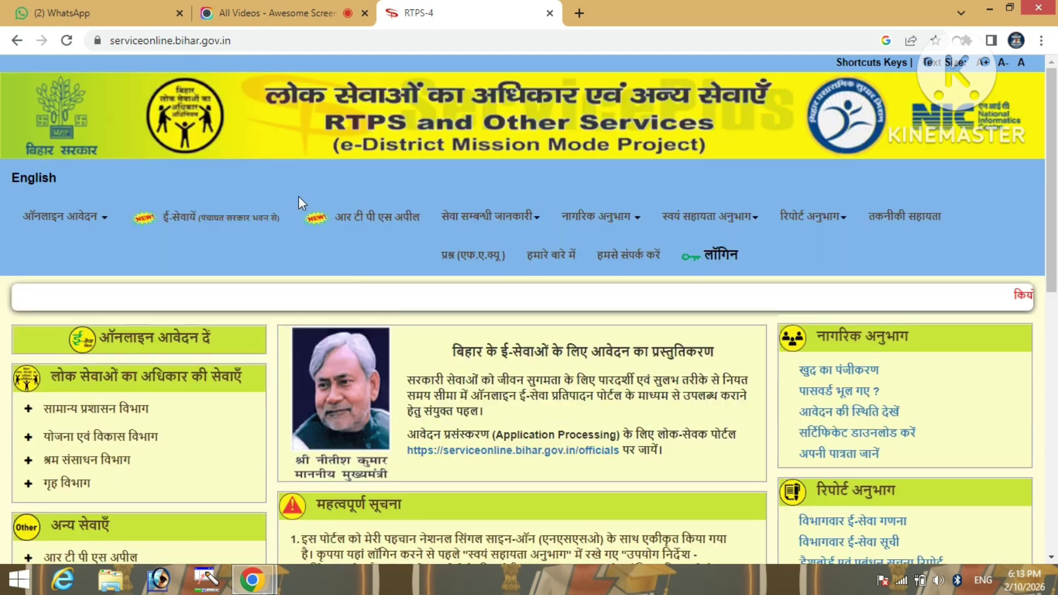
pyautogui.scroll(-1, 230, 307)
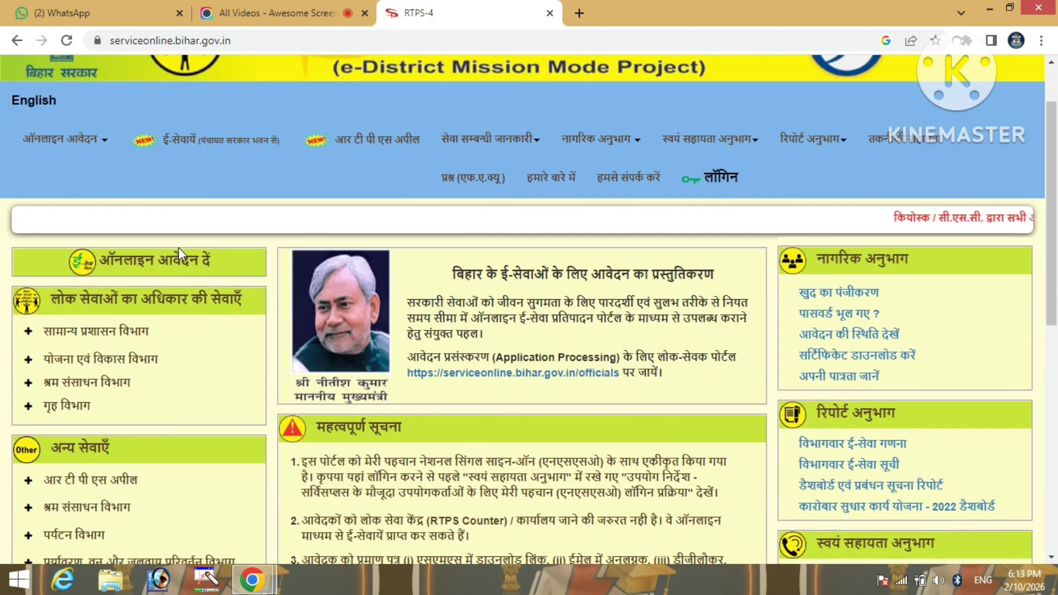
pyautogui.click(131, 333)
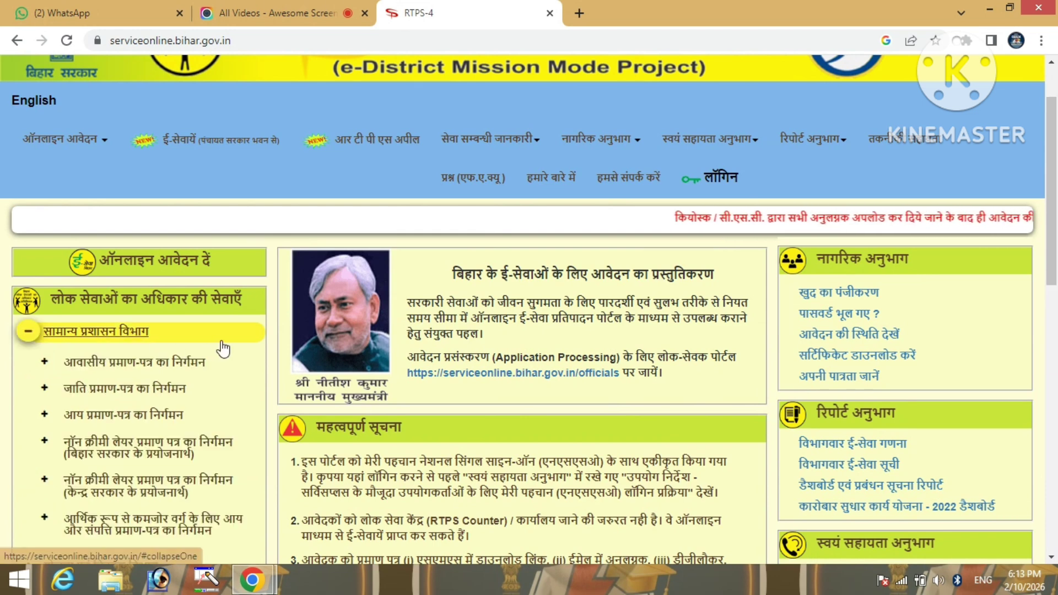
pyautogui.scroll(-1, 231, 349)
pyautogui.scroll(-2, 233, 351)
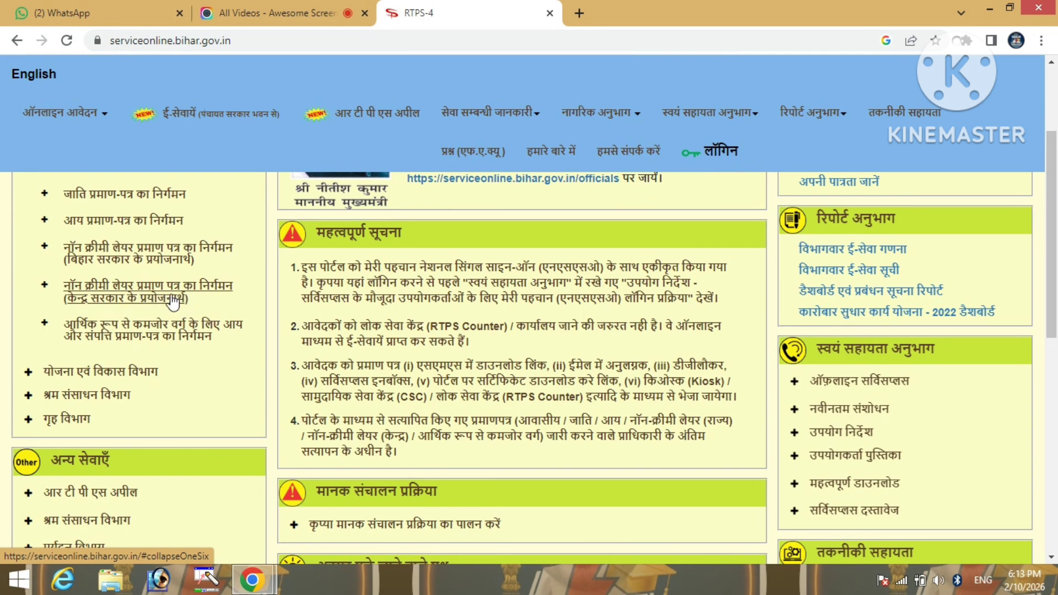
pyautogui.click(173, 302)
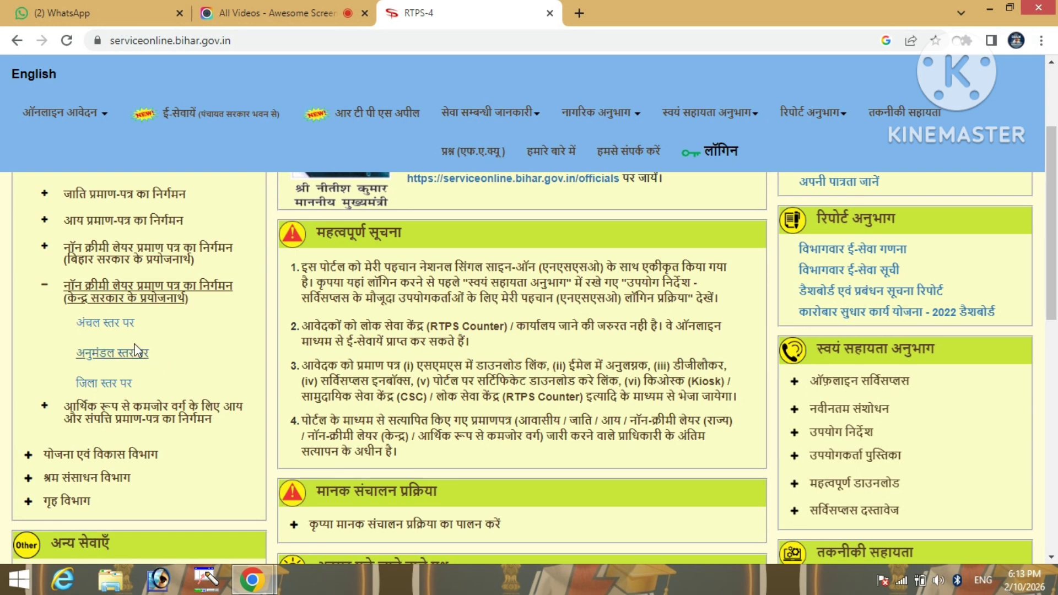
pyautogui.click(127, 329)
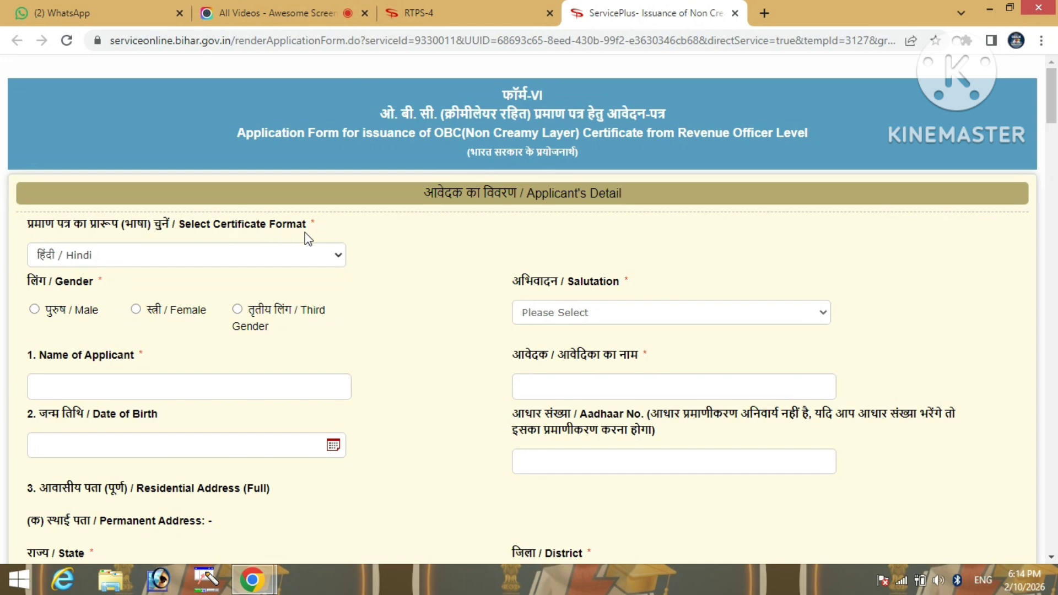
# Keep Hindi certificate format, select Male gender, and leave salutation as कोई अभिवादन नहीं
pyautogui.click(281, 263)
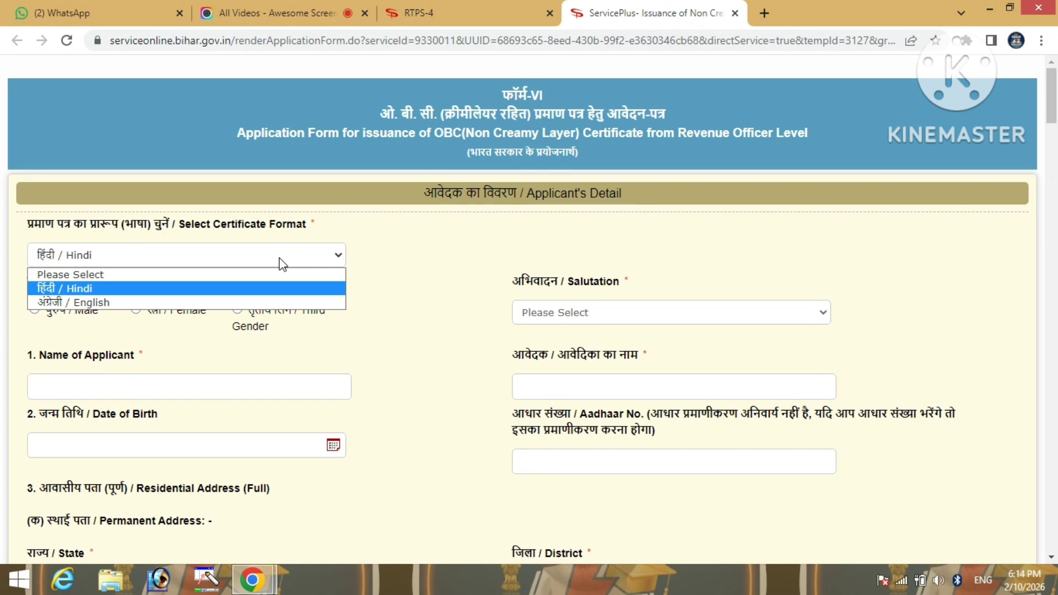
pyautogui.click(282, 264)
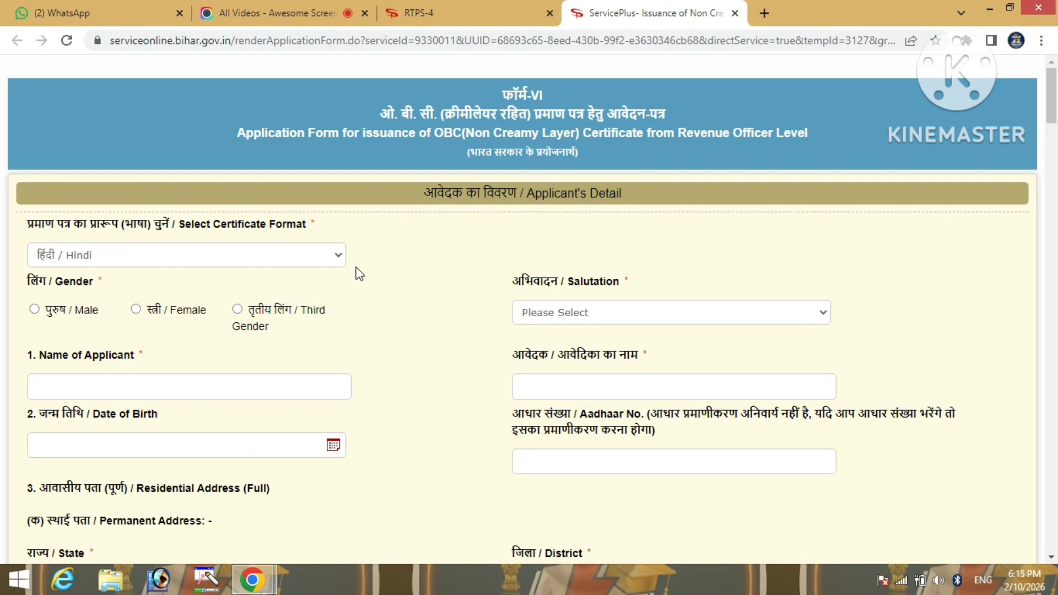
pyautogui.scroll(-1, 358, 274)
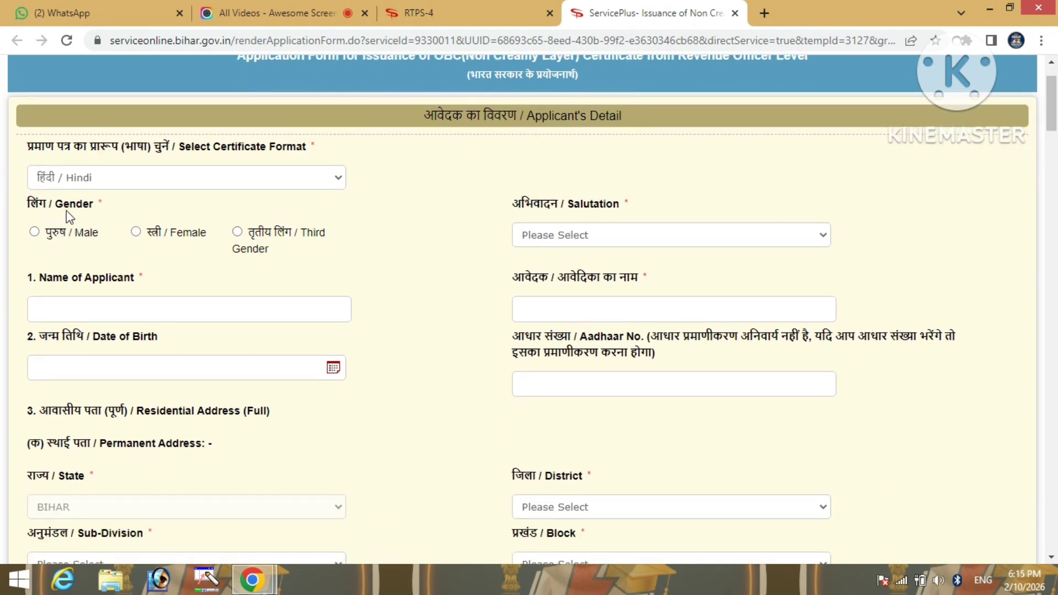
pyautogui.click(35, 232)
pyautogui.click(545, 236)
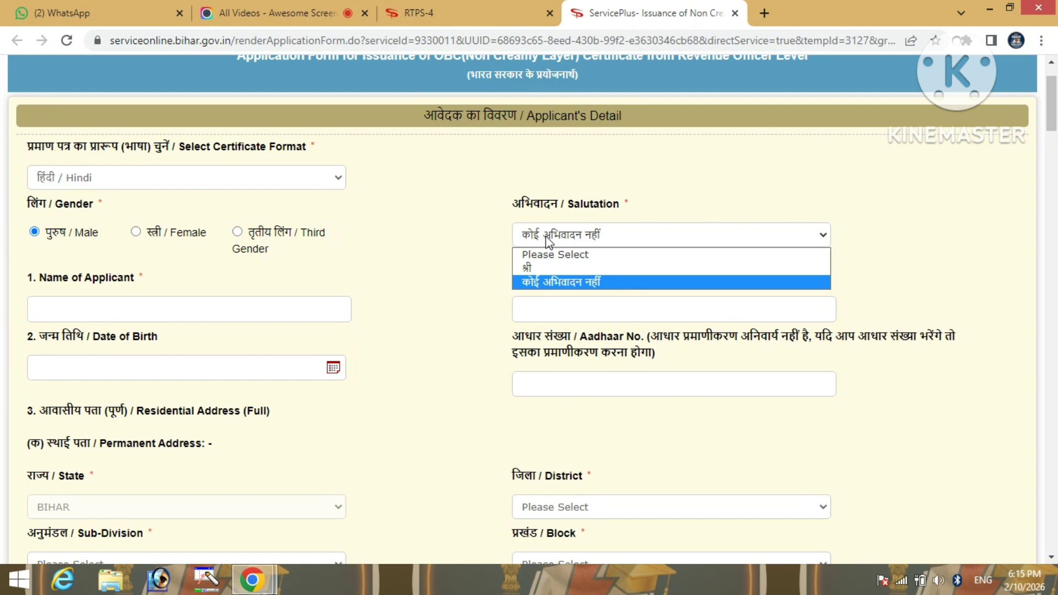
pyautogui.click(546, 236)
pyautogui.scroll(-1, 436, 246)
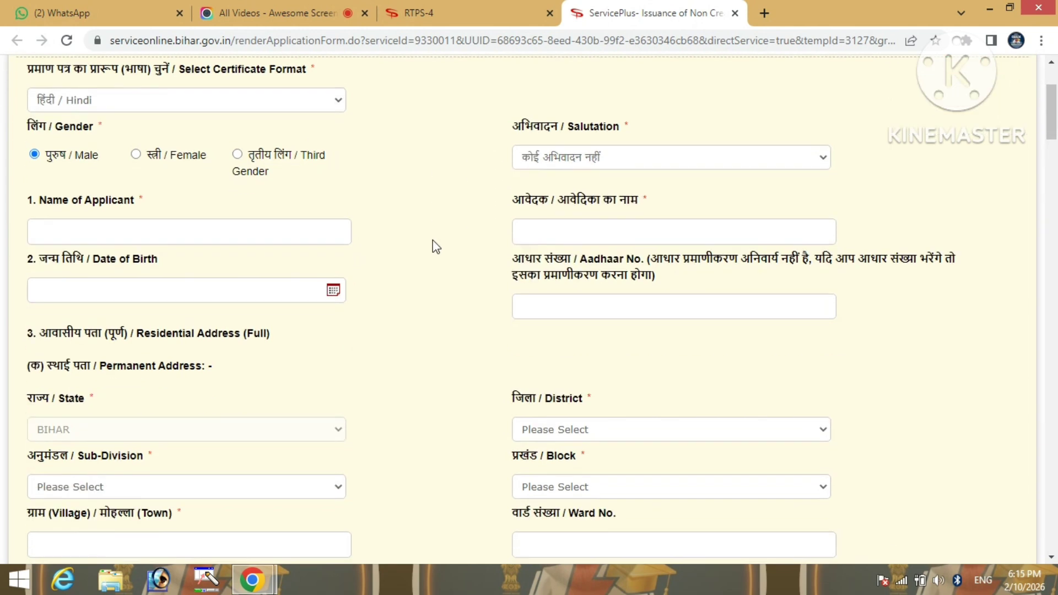
pyautogui.click(296, 229)
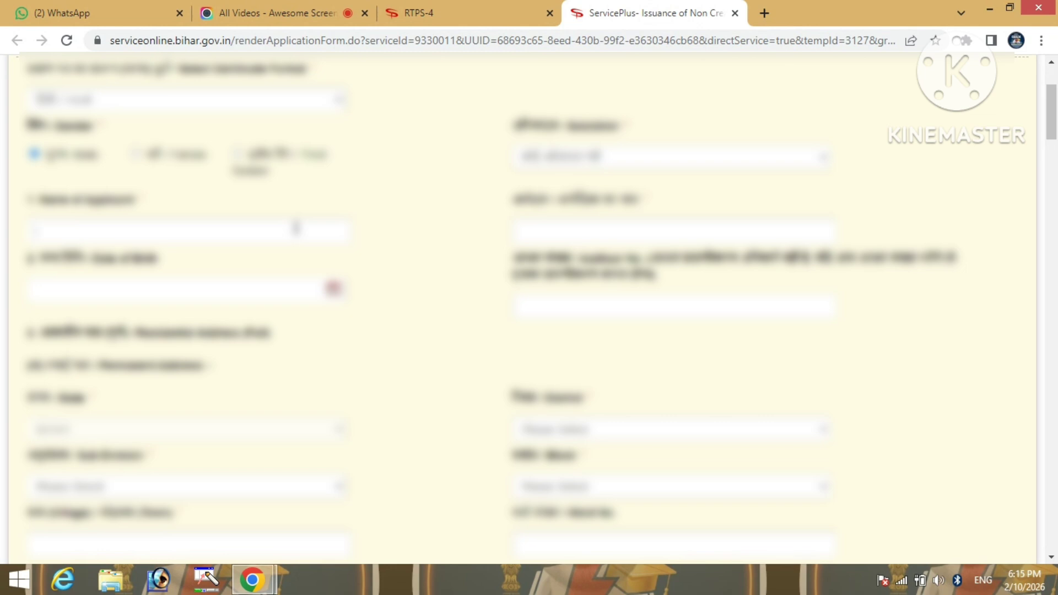
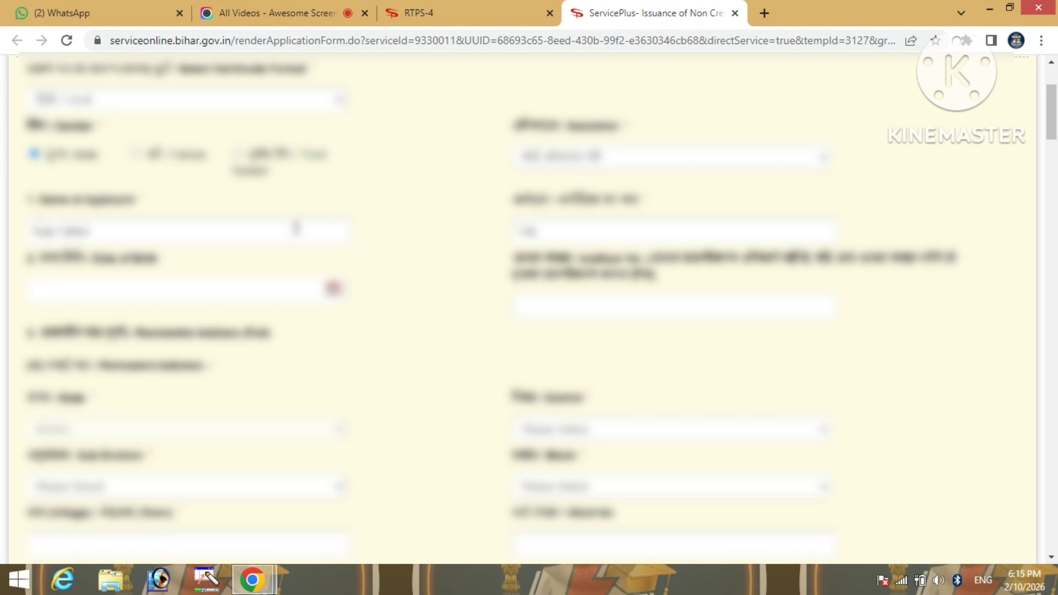
# Enter the applicant's full name in Name of Applicant
pyautogui.press('Tab')
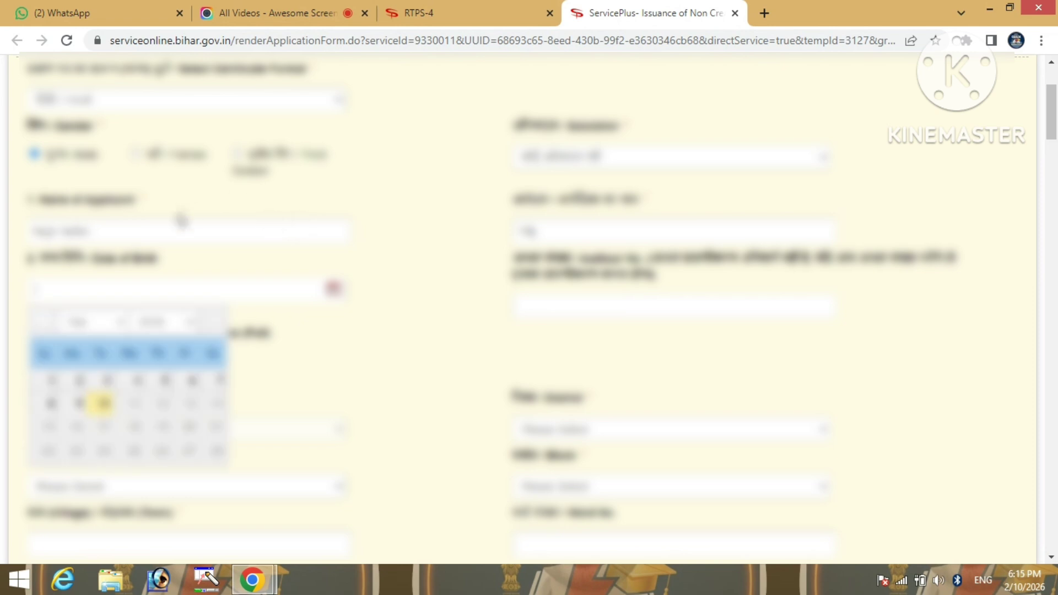
pyautogui.click(170, 229)
pyautogui.write('a')
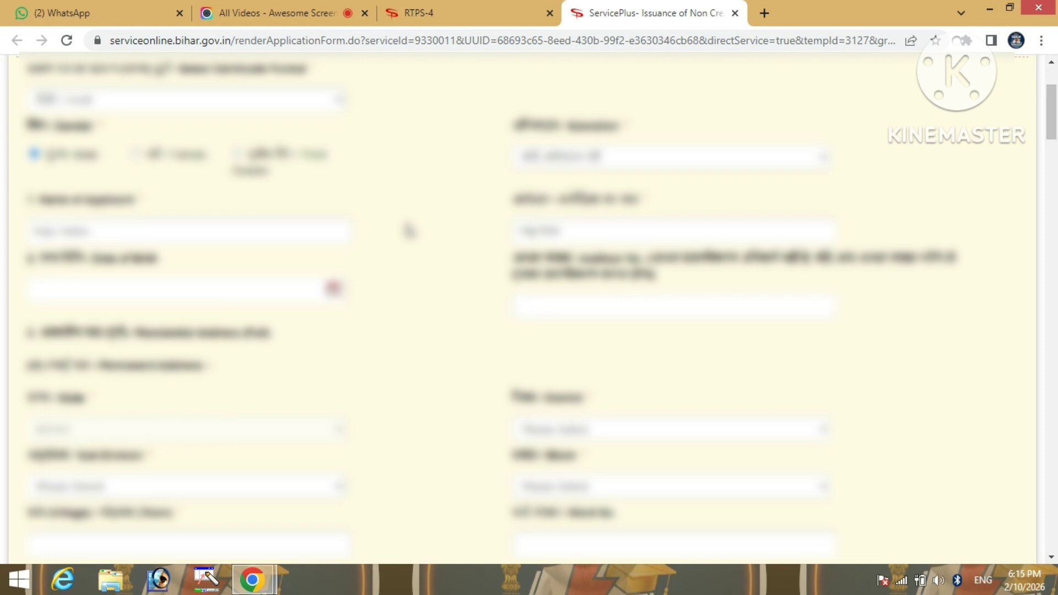
pyautogui.scroll(-1, 408, 231)
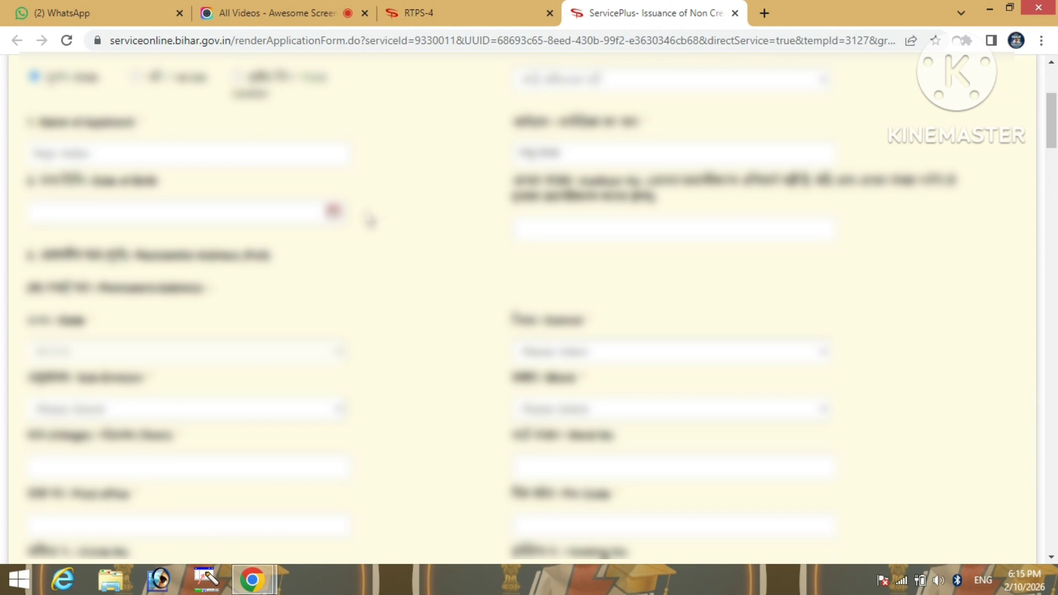
# Pick the applicant's date of birth, year then day, from the calendar
pyautogui.click(333, 212)
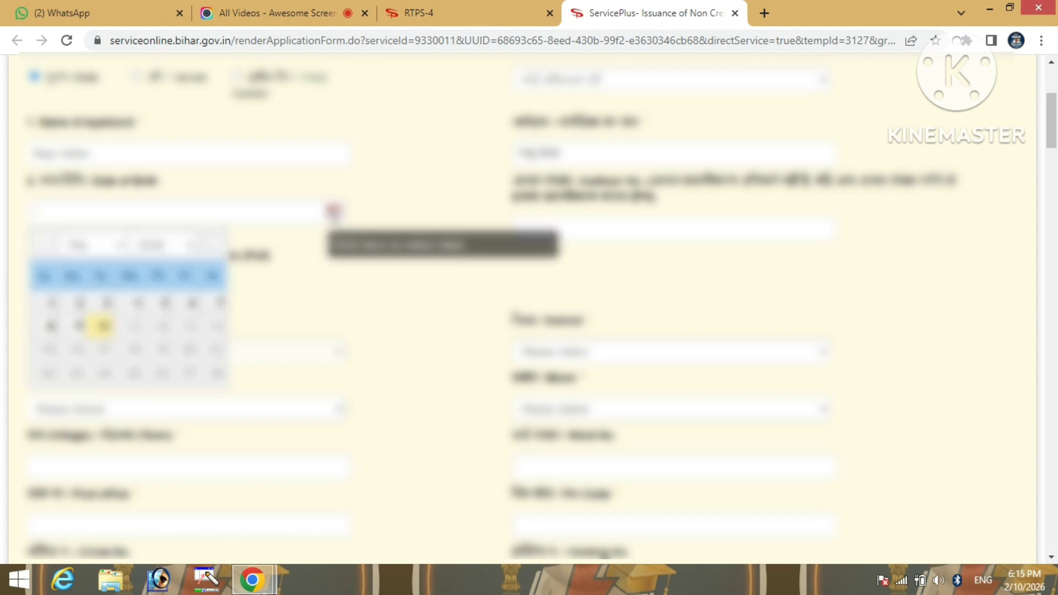
pyautogui.click(159, 244)
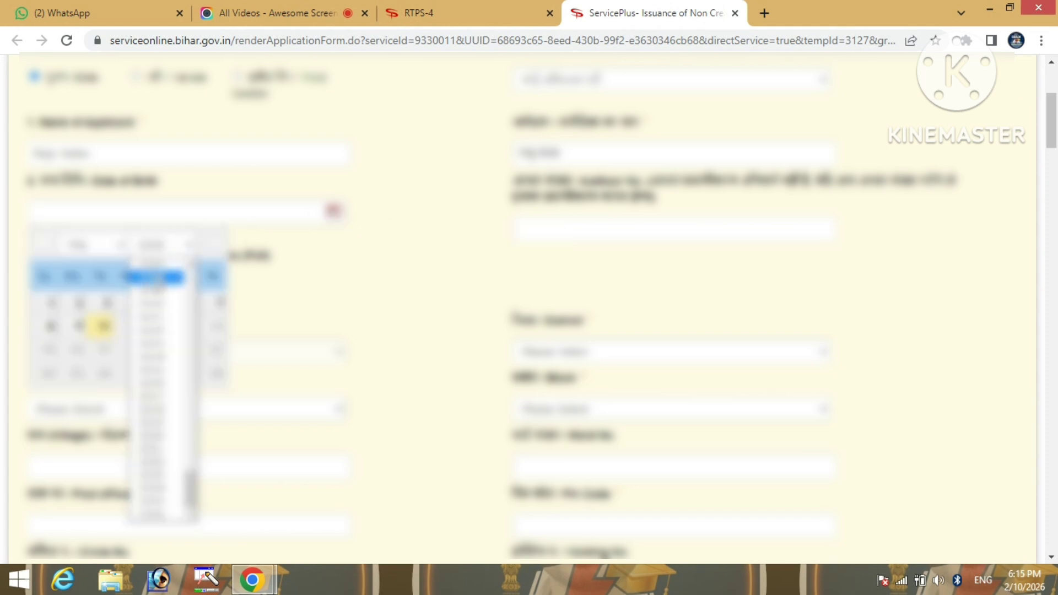
pyautogui.click(154, 259)
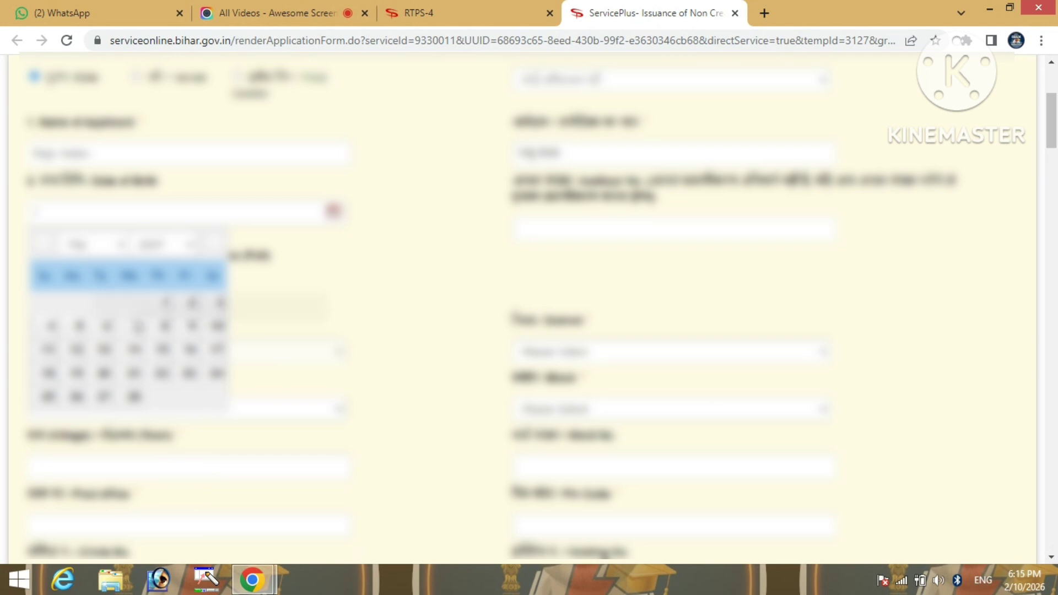
pyautogui.click(62, 329)
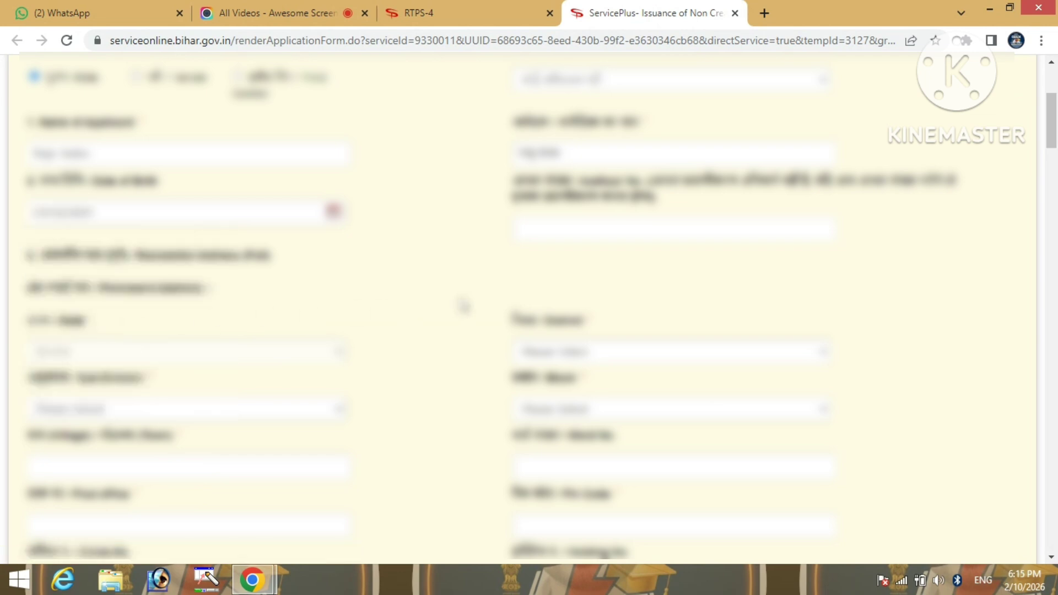
pyautogui.scroll(-1, 435, 305)
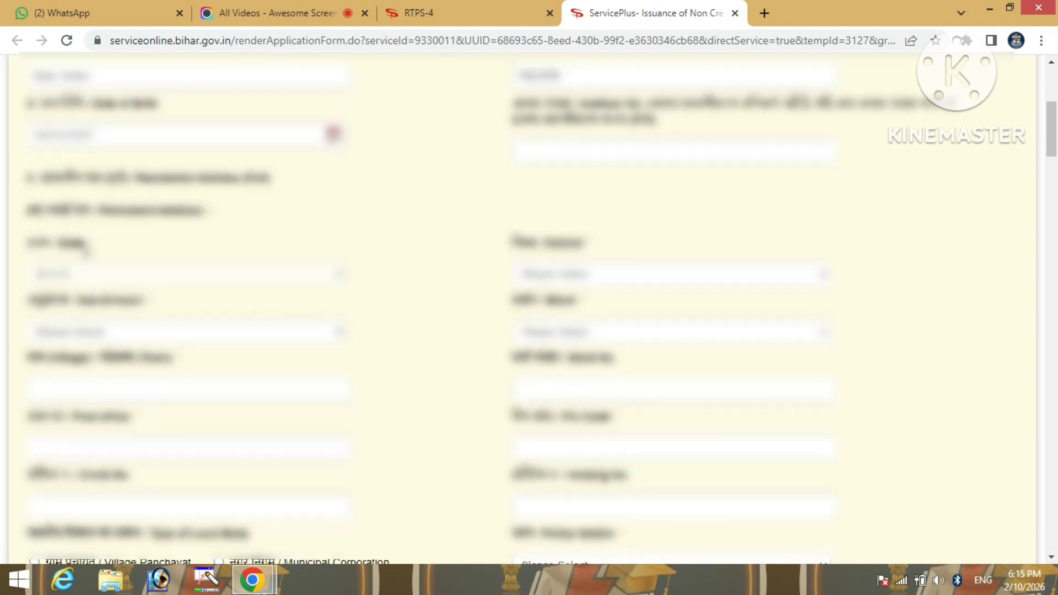
# Select the permanent-address district, sub-division and next address option, then enter the ward number
pyautogui.click(623, 279)
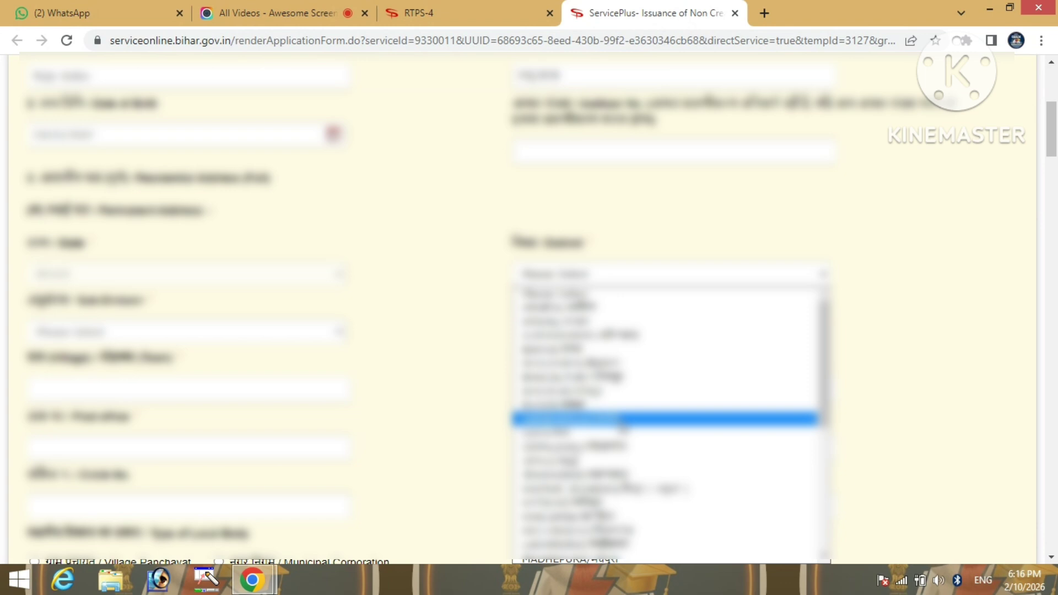
pyautogui.scroll(-3, 662, 435)
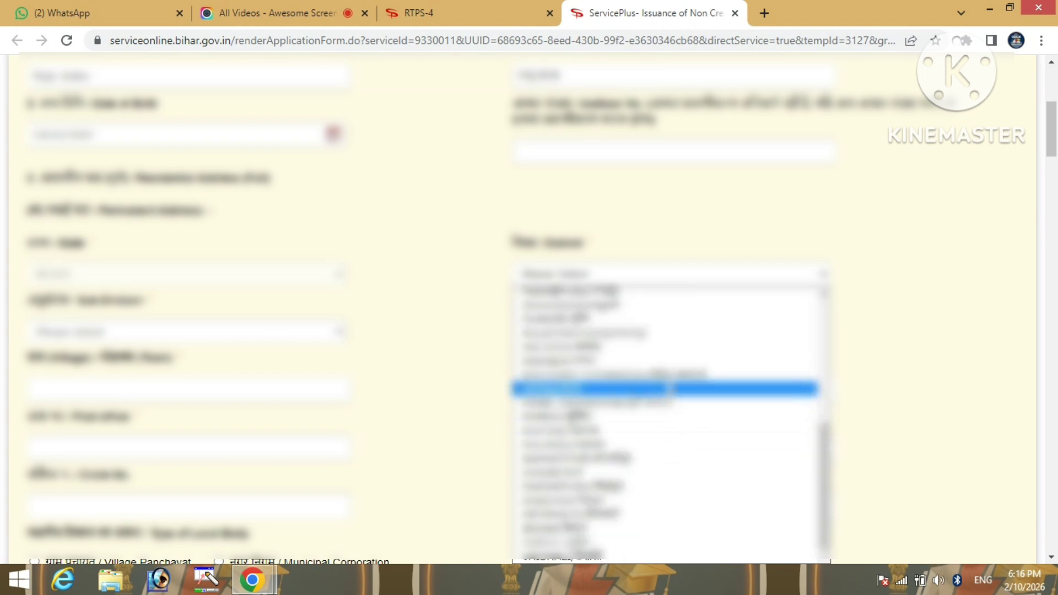
pyautogui.click(670, 388)
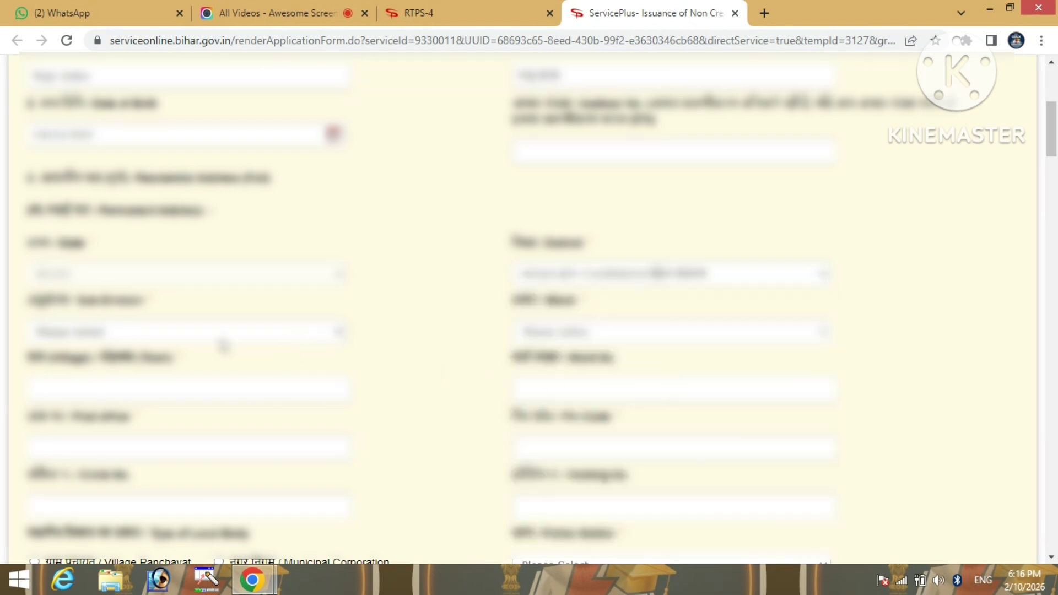
pyautogui.click(140, 334)
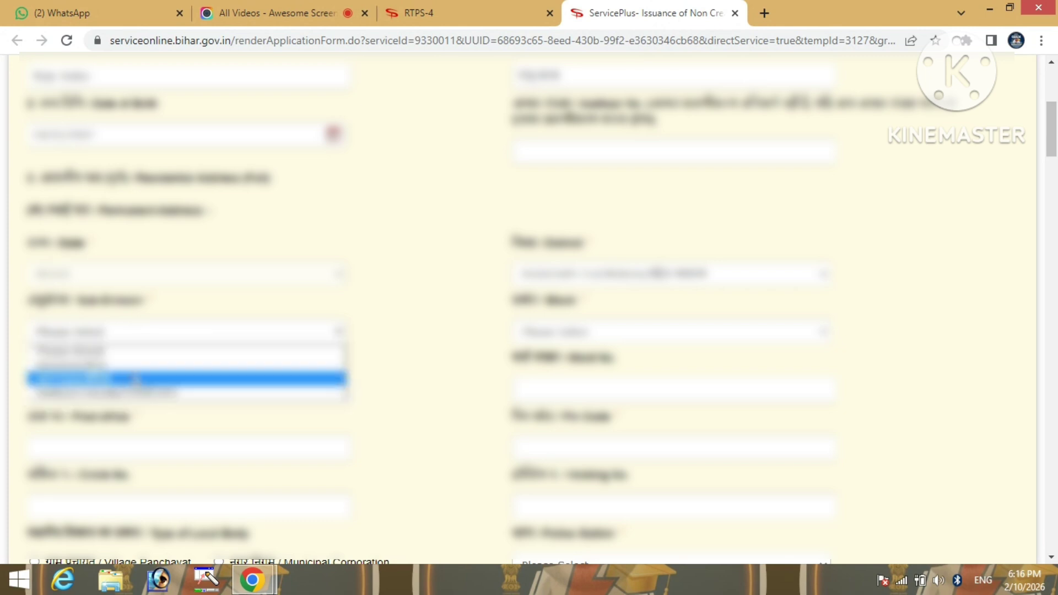
pyautogui.click(135, 378)
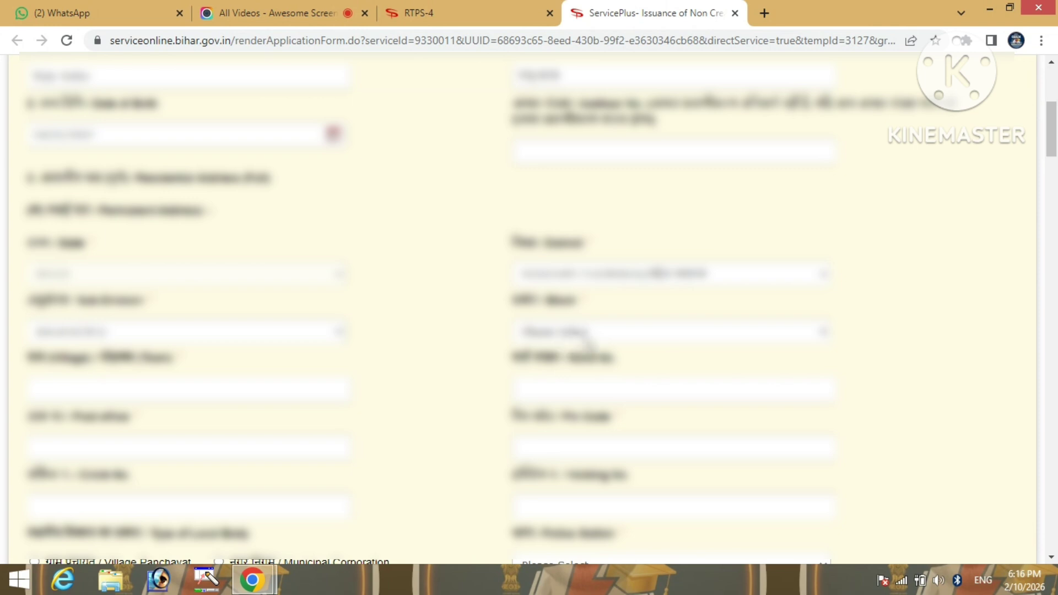
pyautogui.click(598, 336)
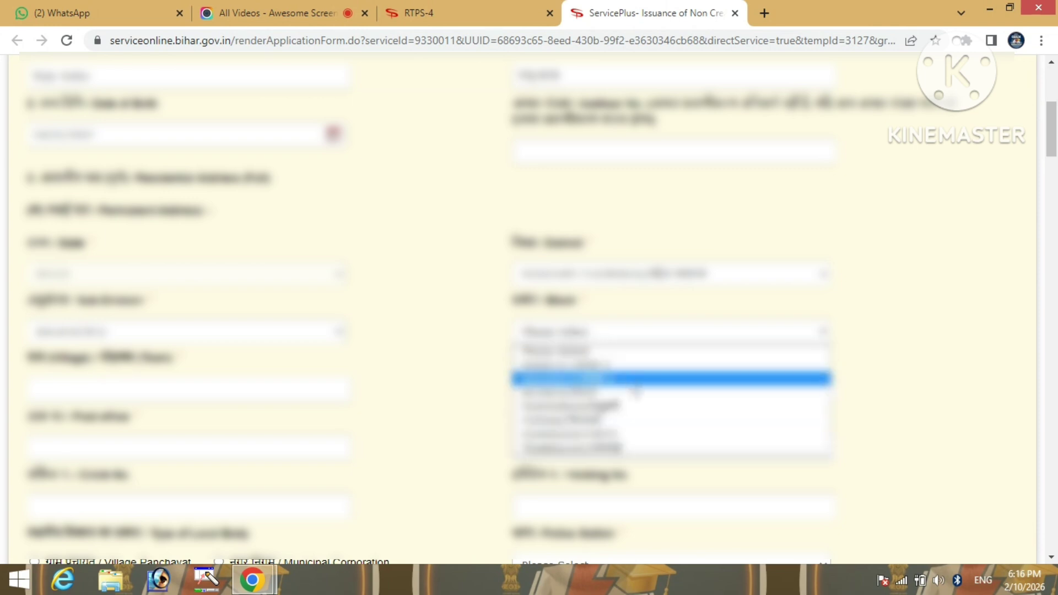
pyautogui.click(634, 385)
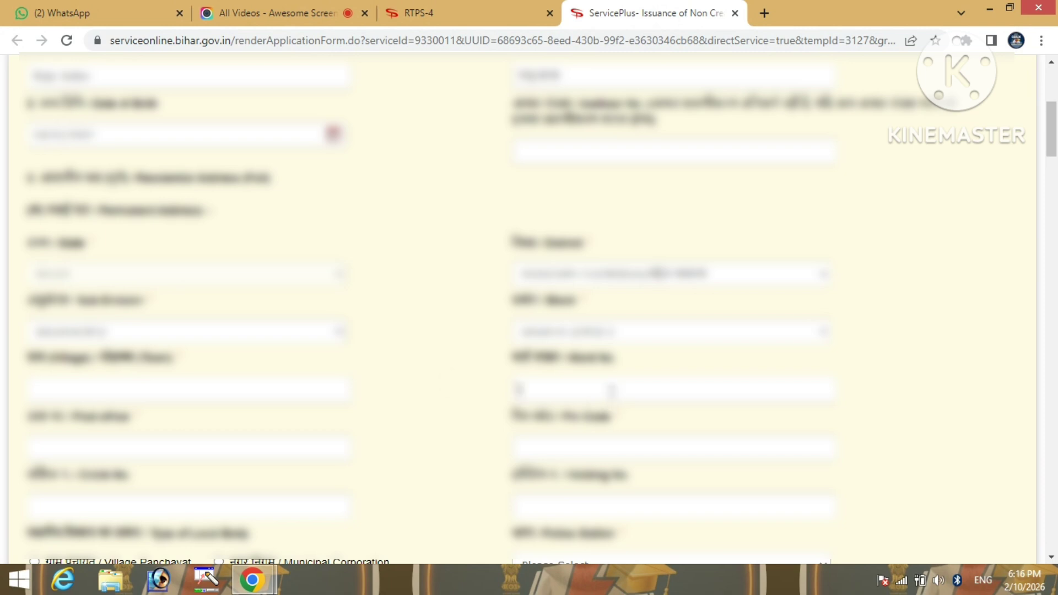
pyautogui.write('17')
pyautogui.scroll(-1, 462, 396)
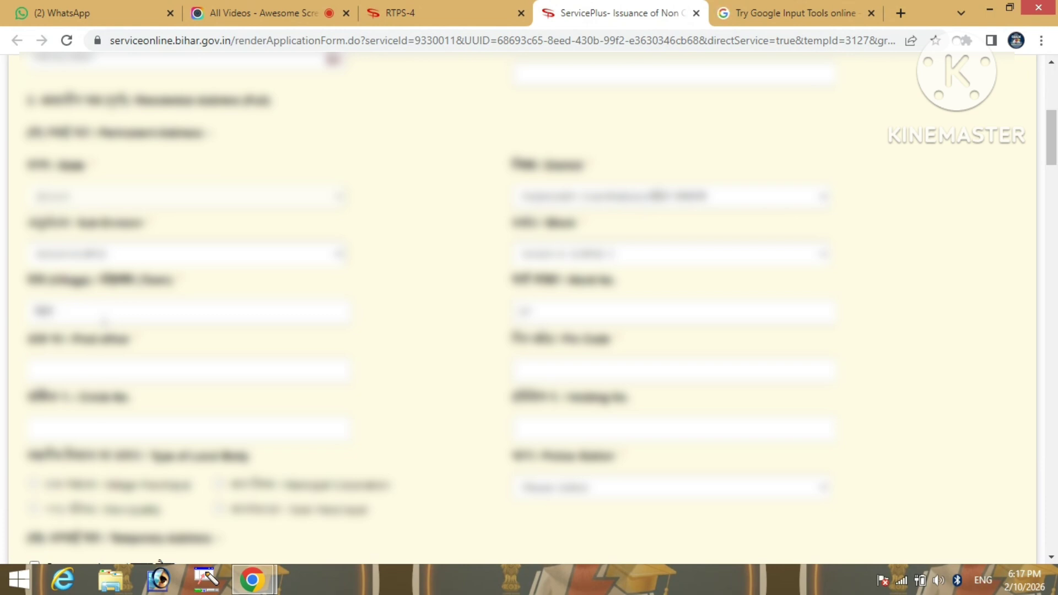
# Transliterate the village name into Hindi in Google Input Tools and select it for copying
pyautogui.click(774, 15)
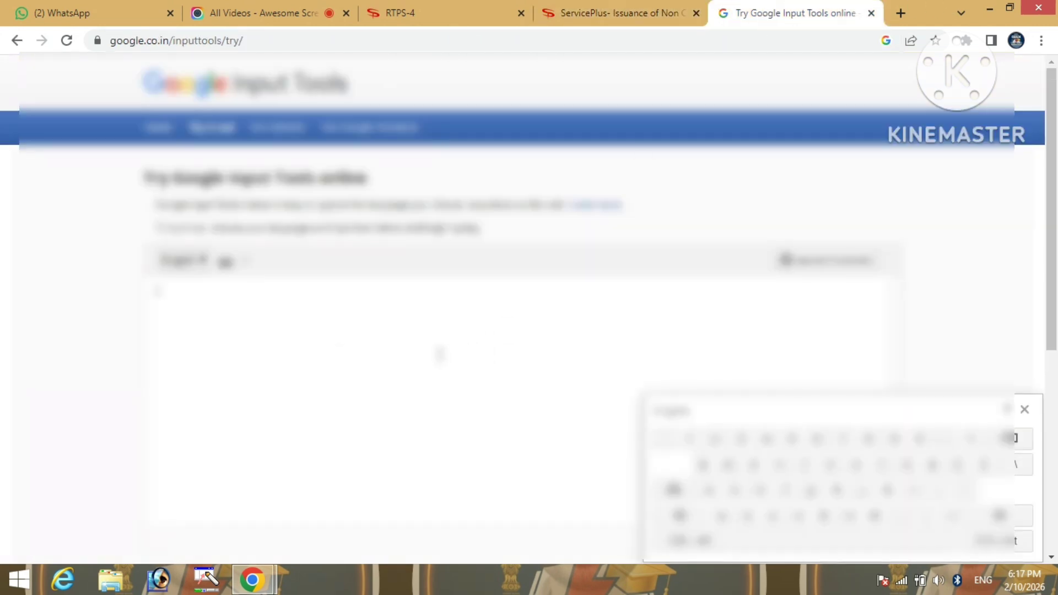
pyautogui.click(186, 263)
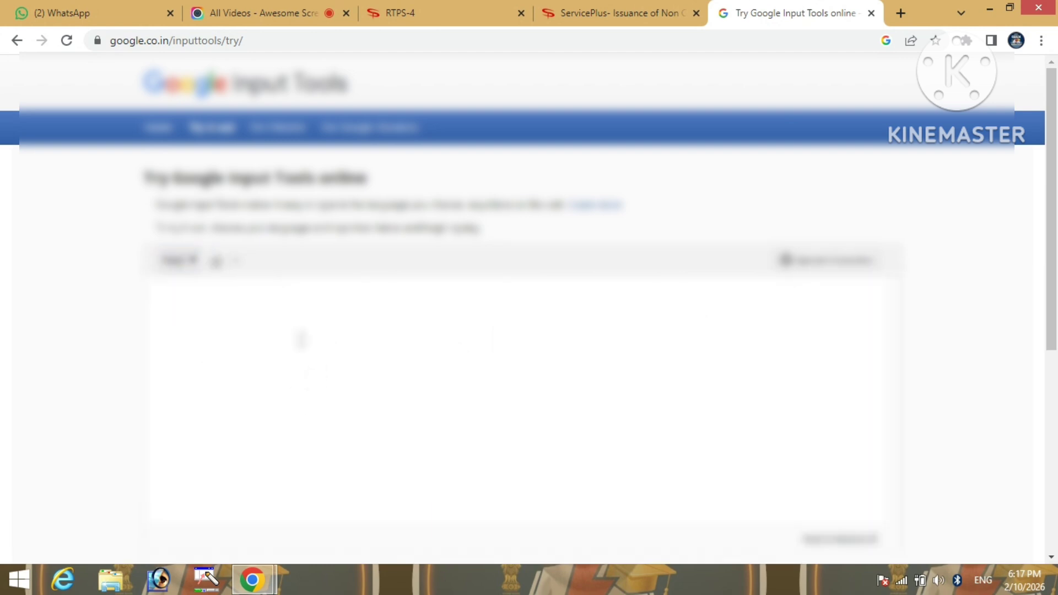
pyautogui.click(614, 11)
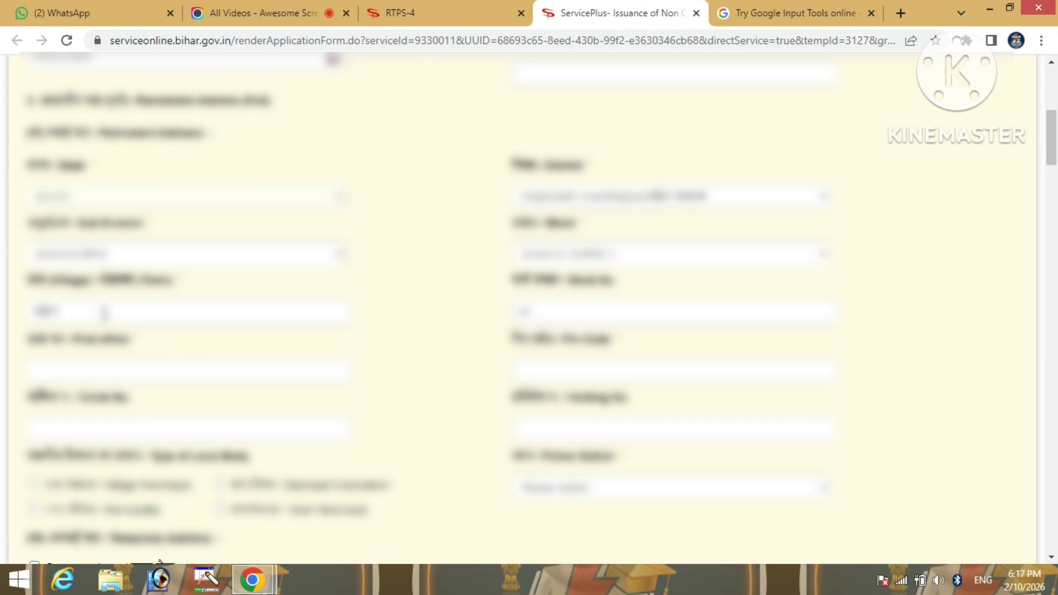
pyautogui.click(769, 12)
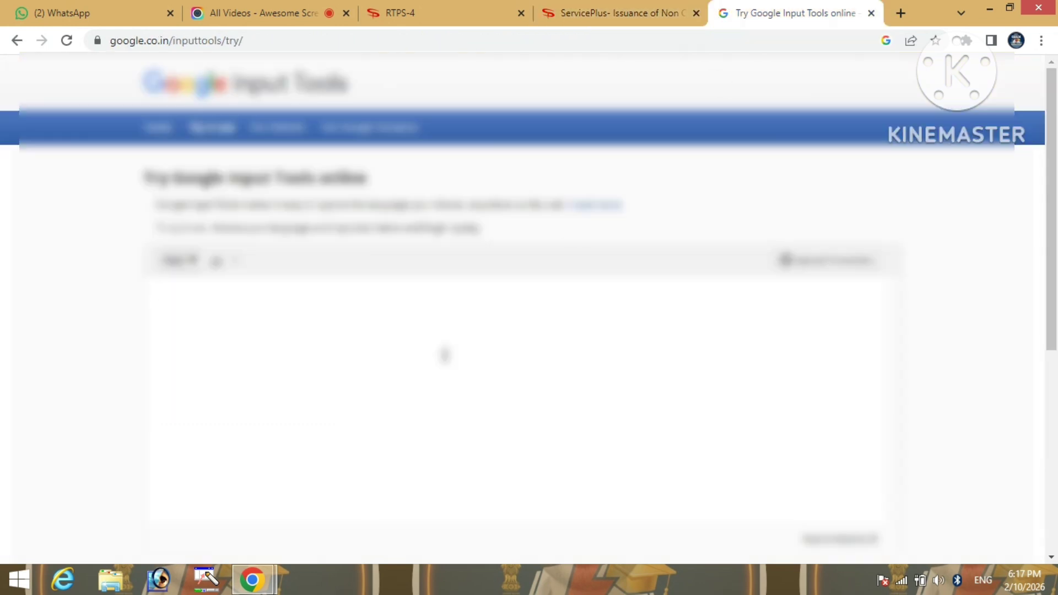
pyautogui.write('nawa')
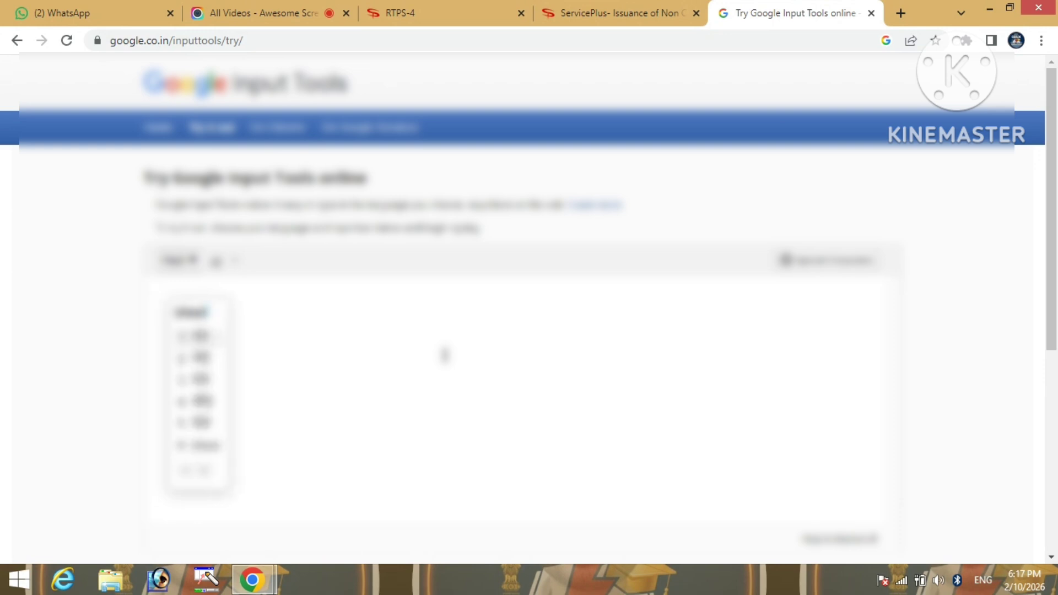
pyautogui.write('d')
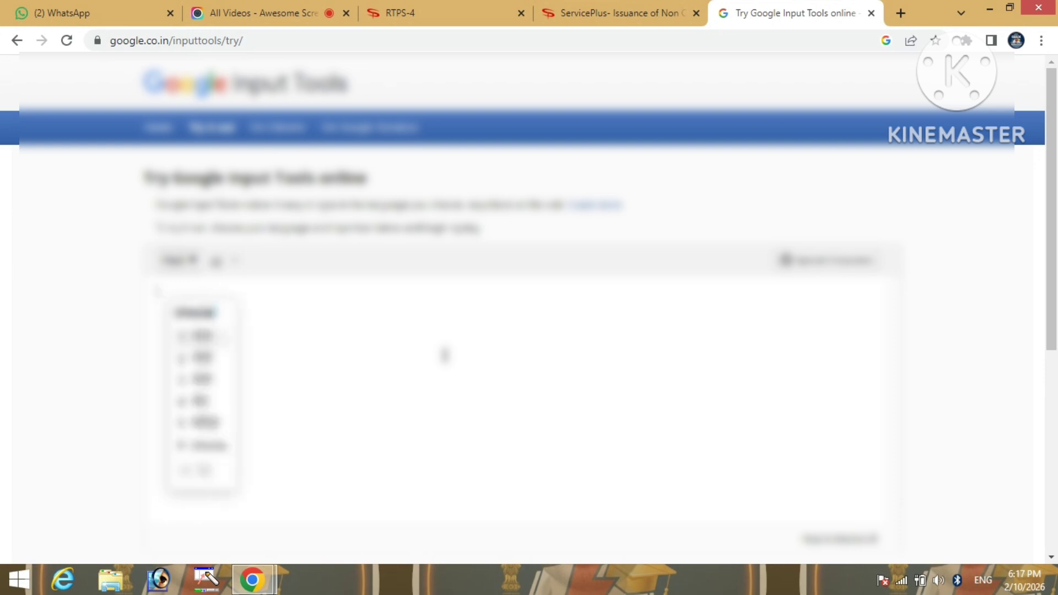
pyautogui.write('apur')
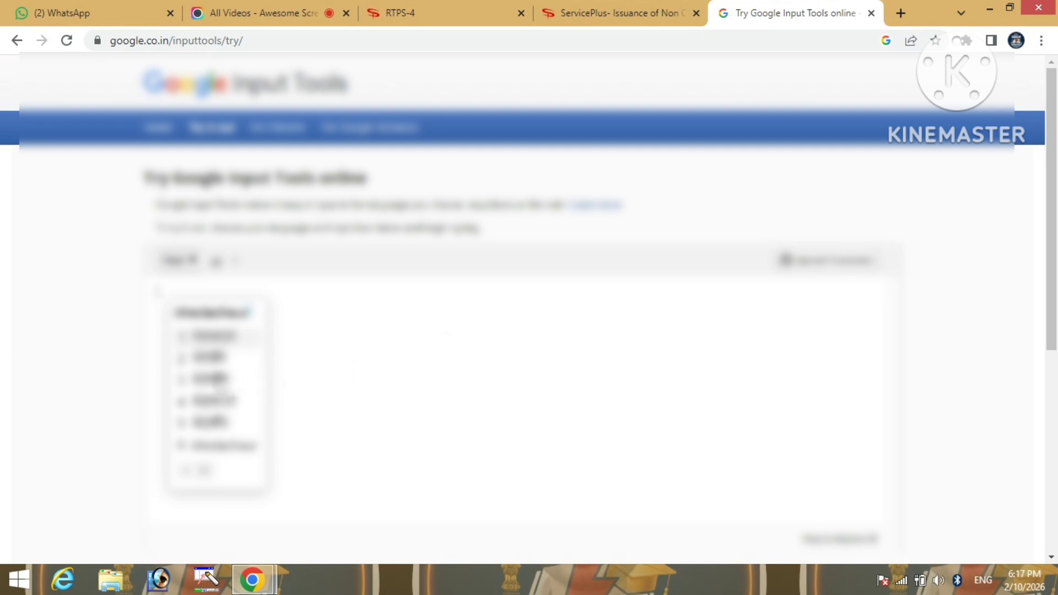
pyautogui.click(216, 358)
pyautogui.press('BackSpace')
pyautogui.press('BackSpace')
pyautogui.press('BackSpace')
pyautogui.press('BackSpace')
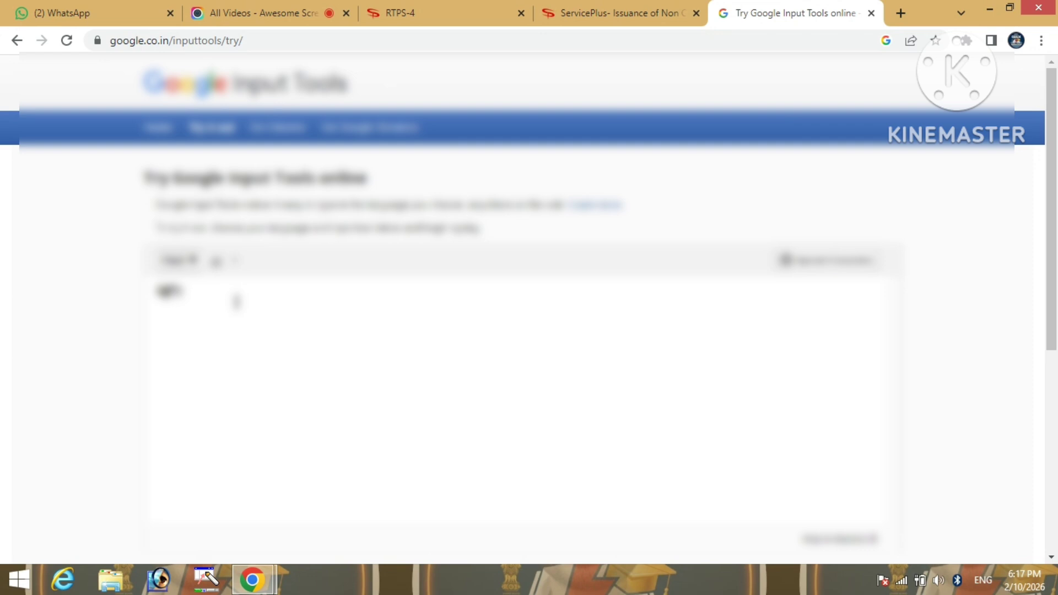
pyautogui.write('sa')
pyautogui.hotkey('ctrl', 'a')
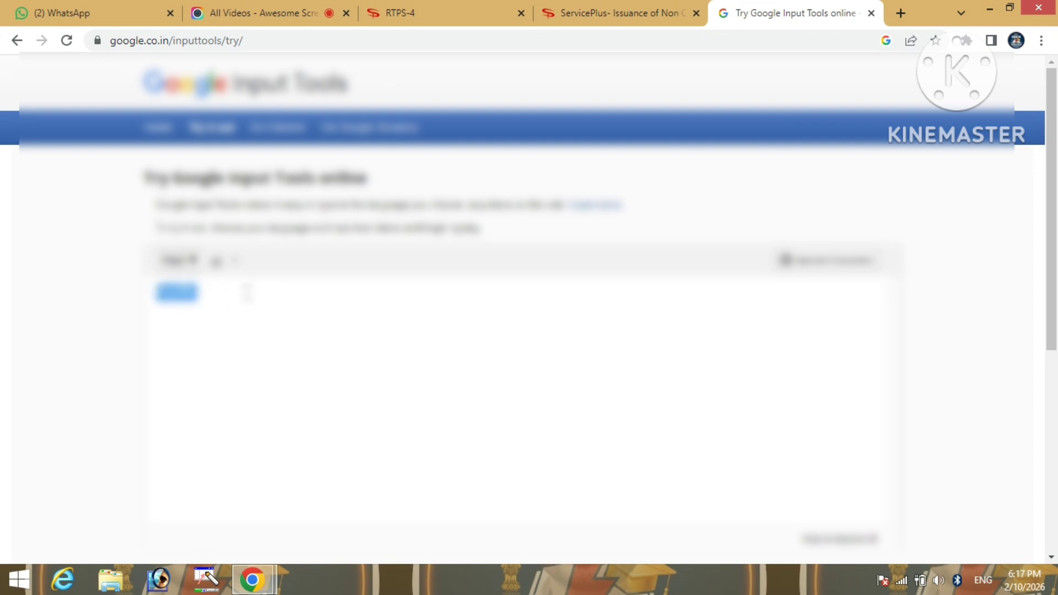
pyautogui.click(616, 9)
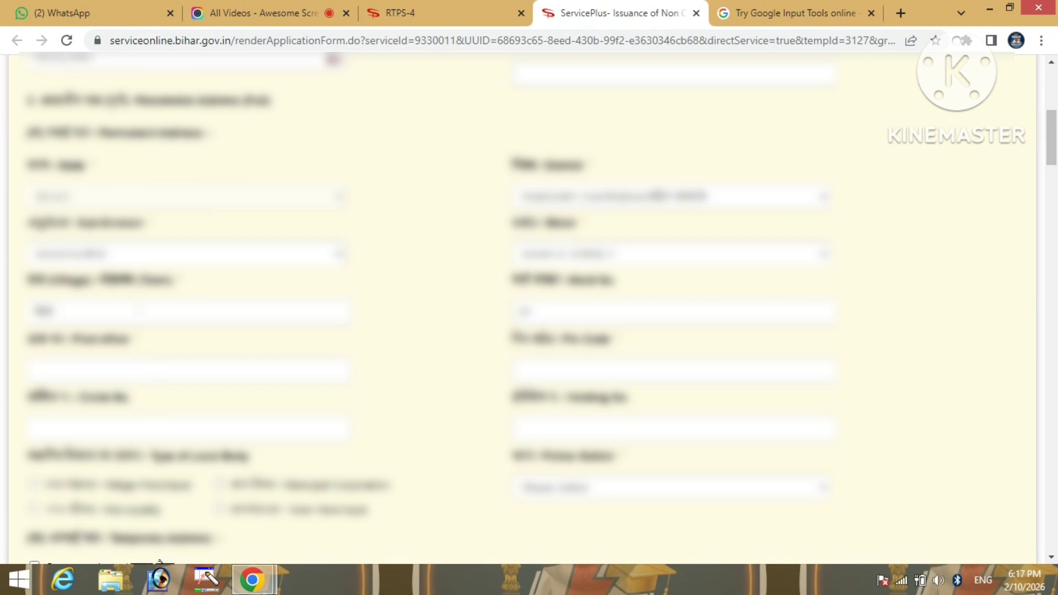
# Paste the Hindi village name into the Village field, replacing its previous text
pyautogui.click(135, 309)
pyautogui.hotkey('ctrl', 'v')
pyautogui.click(134, 308)
pyautogui.doubleClick(49, 313)
pyautogui.hotkey('ctrl', 'v')
# Check the Post Office field and enter the permanent-address PIN code
pyautogui.scroll(-2, 208, 379)
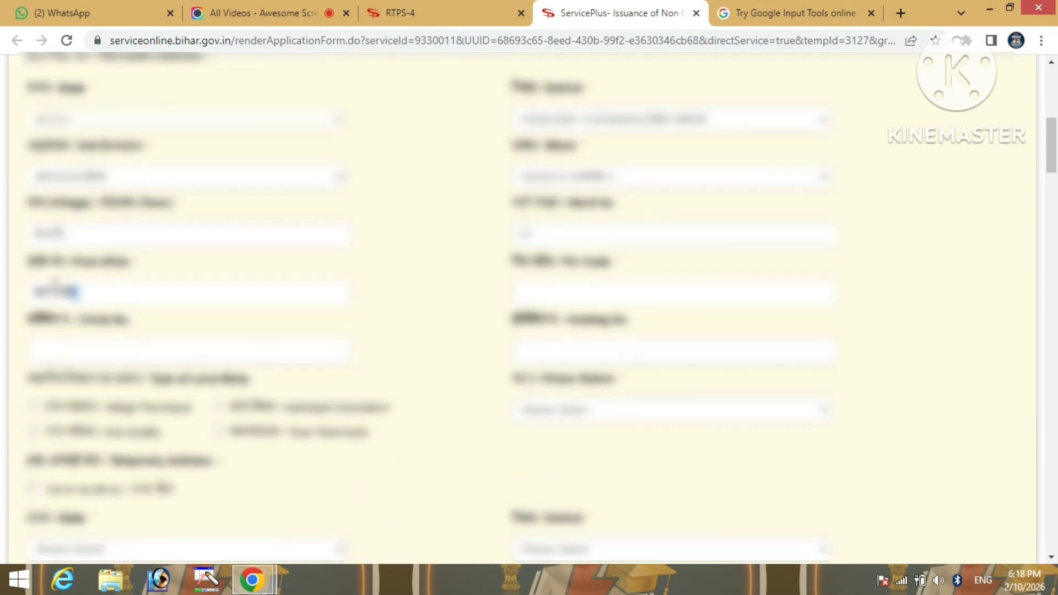
pyautogui.doubleClick(55, 289)
pyautogui.click(55, 284)
pyautogui.click(572, 290)
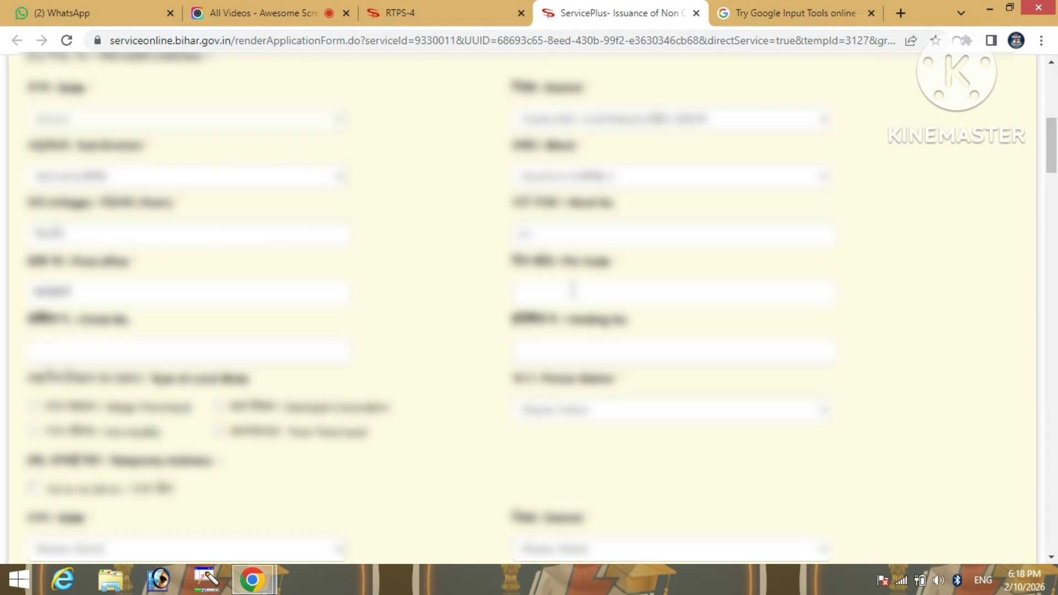
pyautogui.write('844')
pyautogui.write('101')
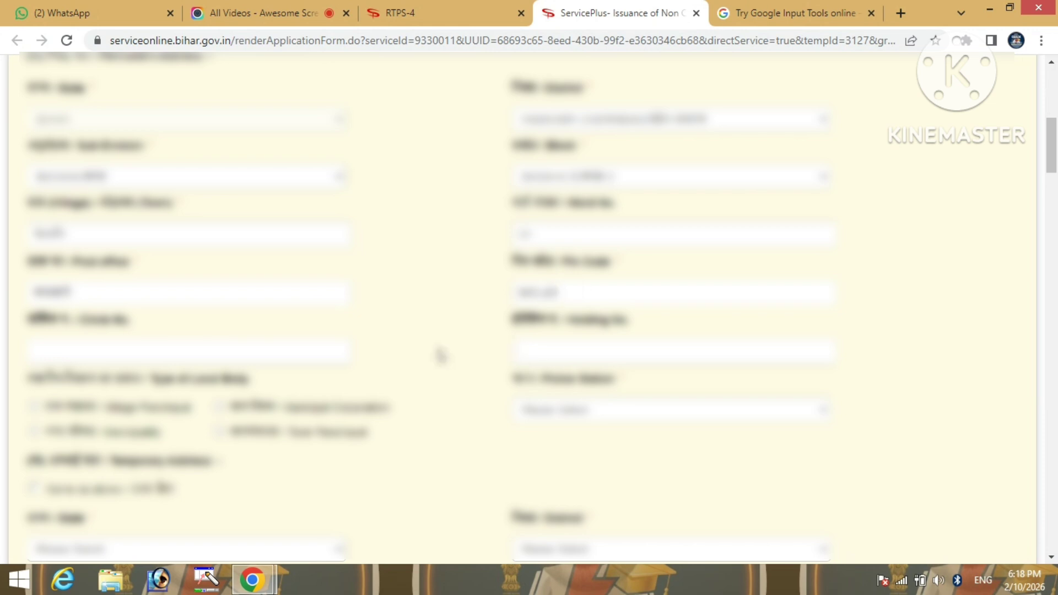
pyautogui.scroll(-3, 440, 354)
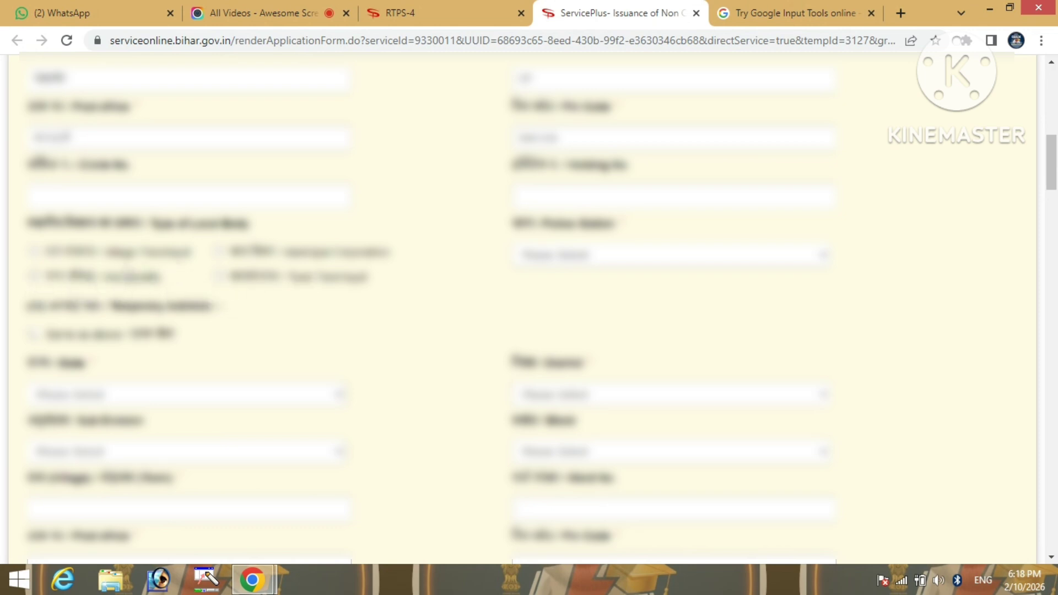
# Set the local body type to Village Panchayat and choose the last panchayat in the list
pyautogui.click(36, 252)
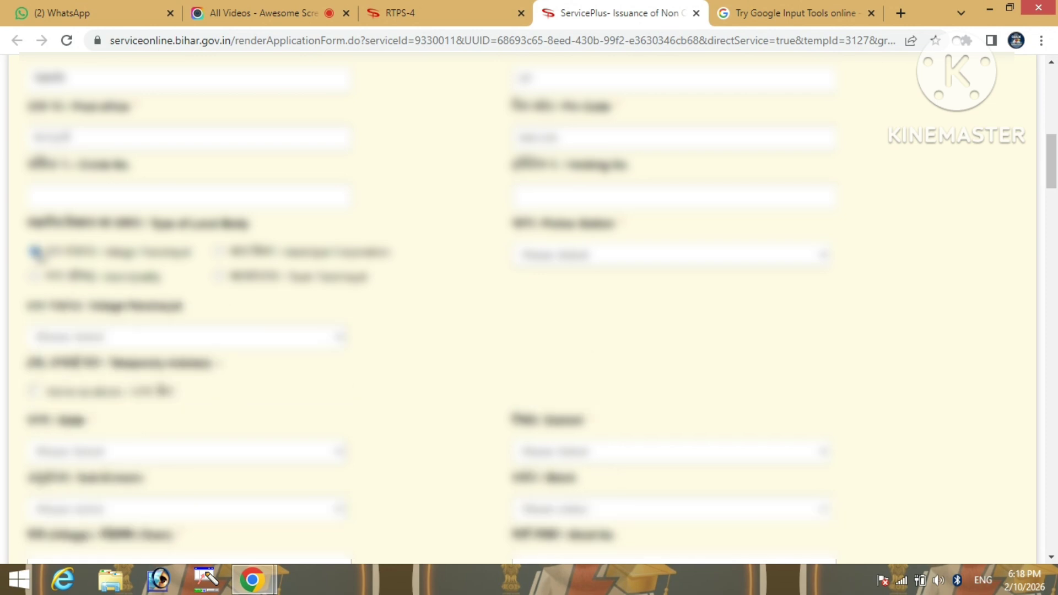
pyautogui.scroll(-1, 227, 354)
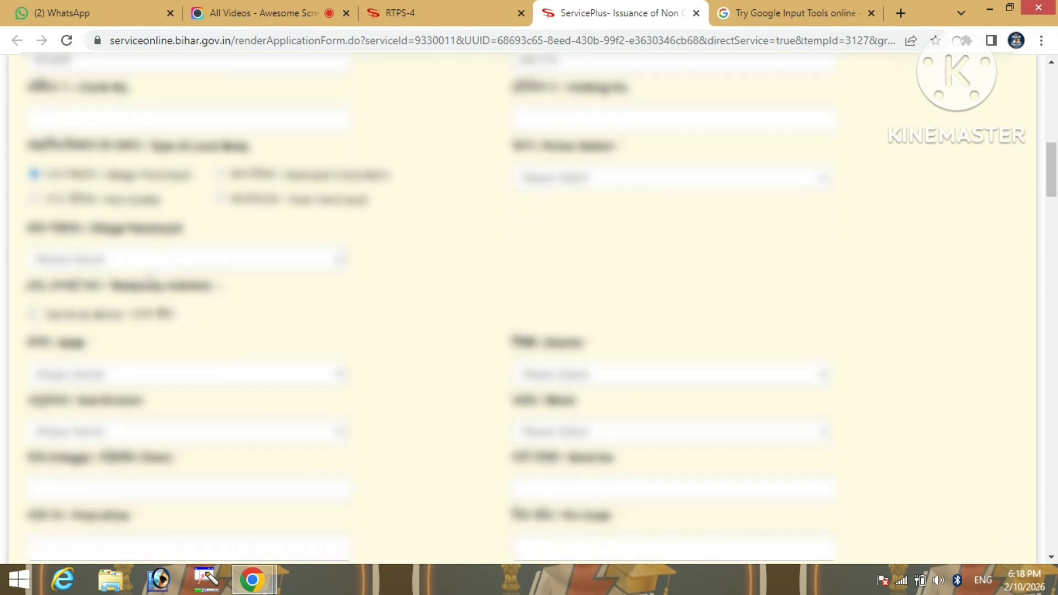
pyautogui.click(141, 264)
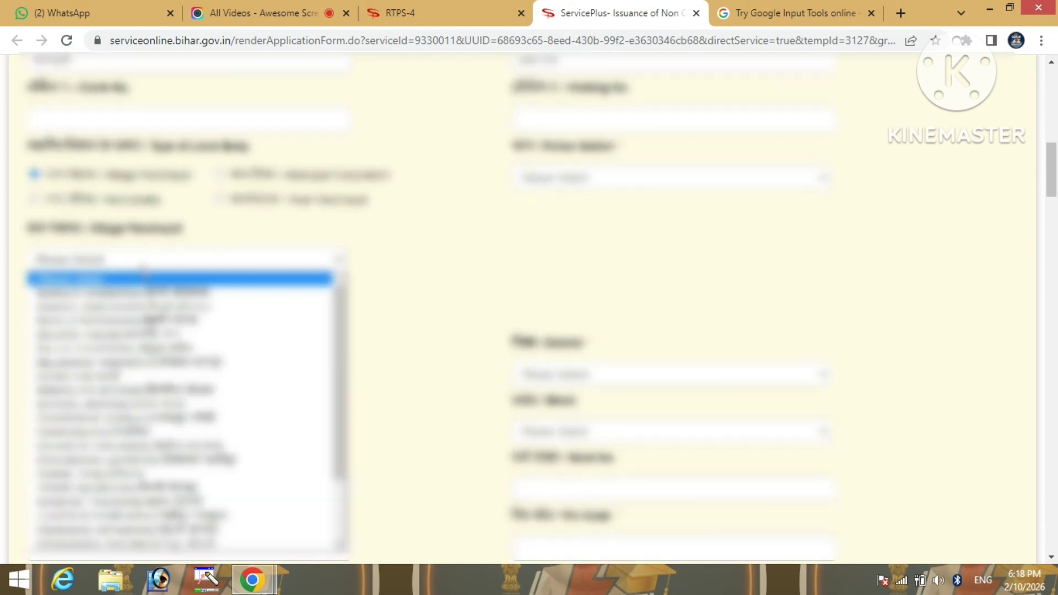
pyautogui.press('End')
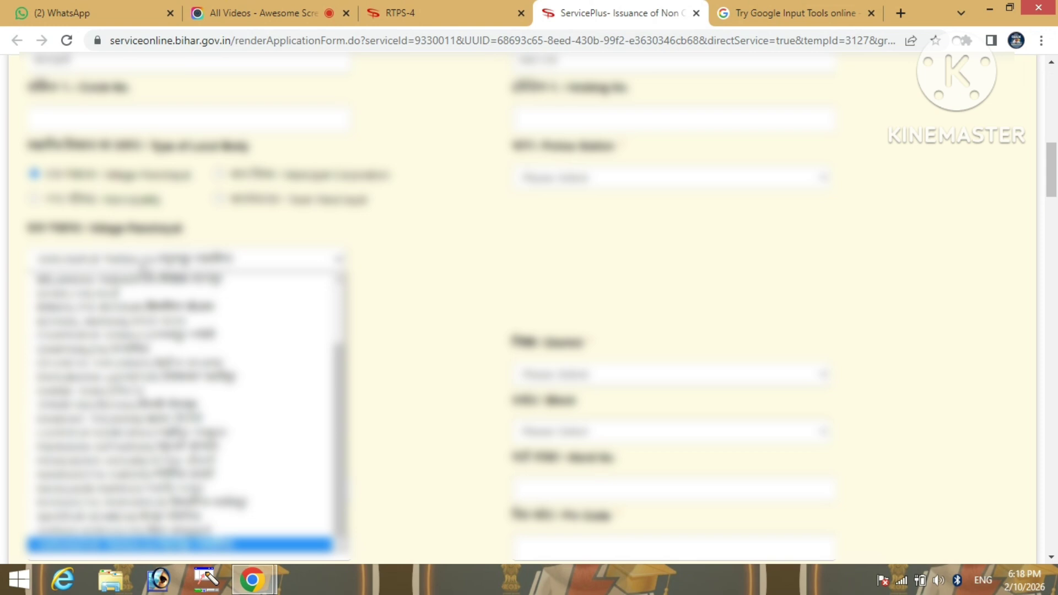
pyautogui.press('Return')
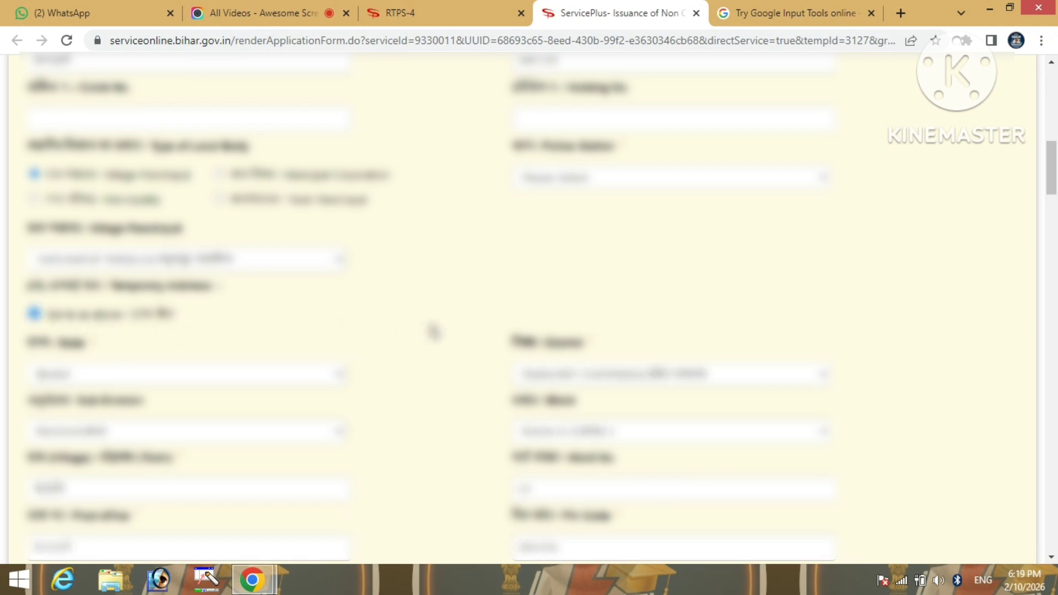
# Enter religion 'Hindu' and choose the second Category option
pyautogui.scroll(-3, 434, 331)
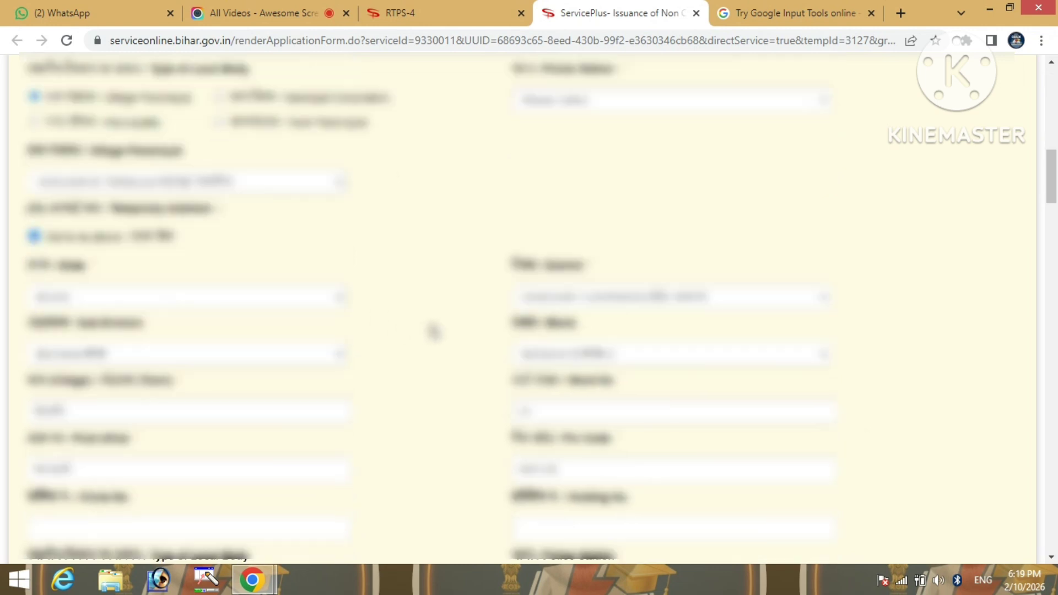
pyautogui.scroll(-4, 434, 332)
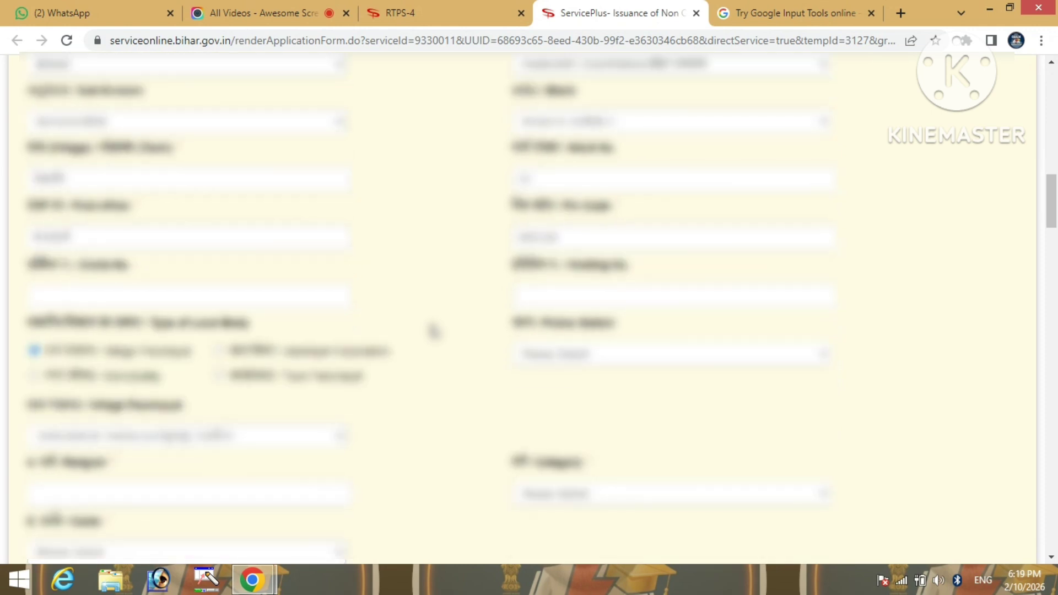
pyautogui.scroll(-3, 434, 331)
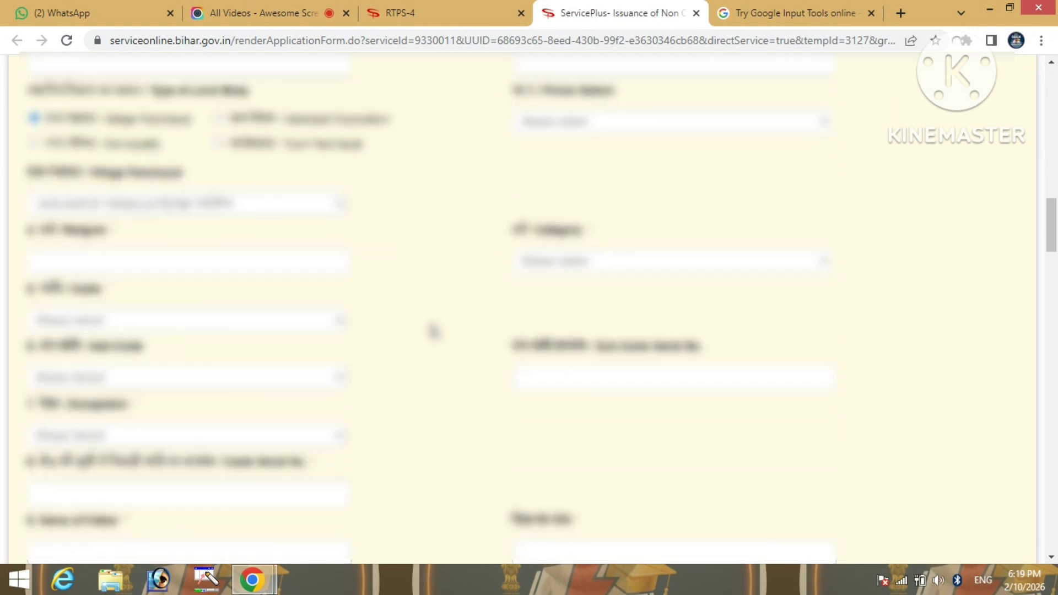
pyautogui.click(217, 269)
pyautogui.write('Hind')
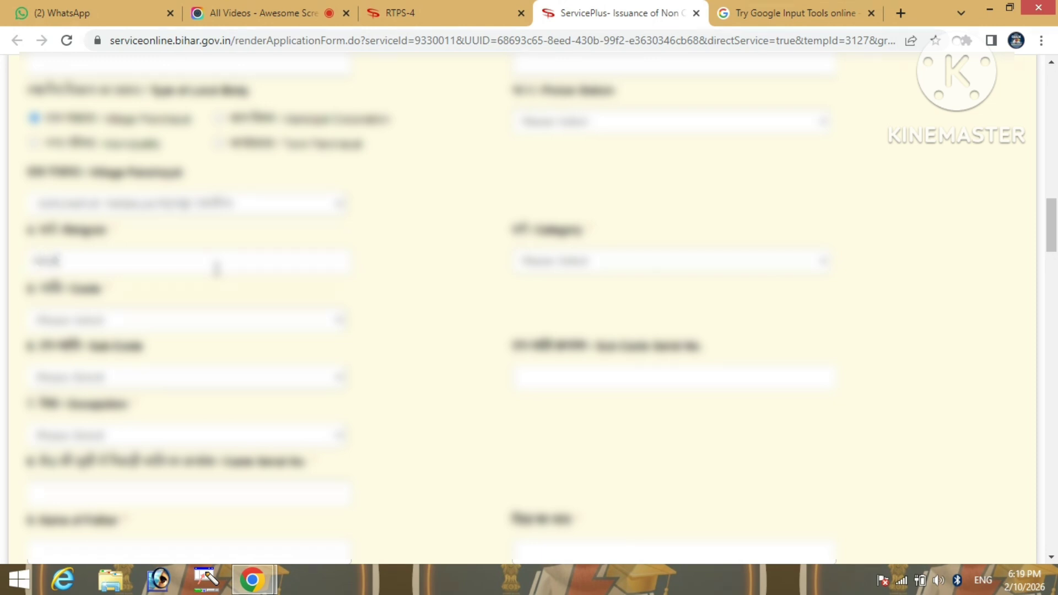
pyautogui.write('u')
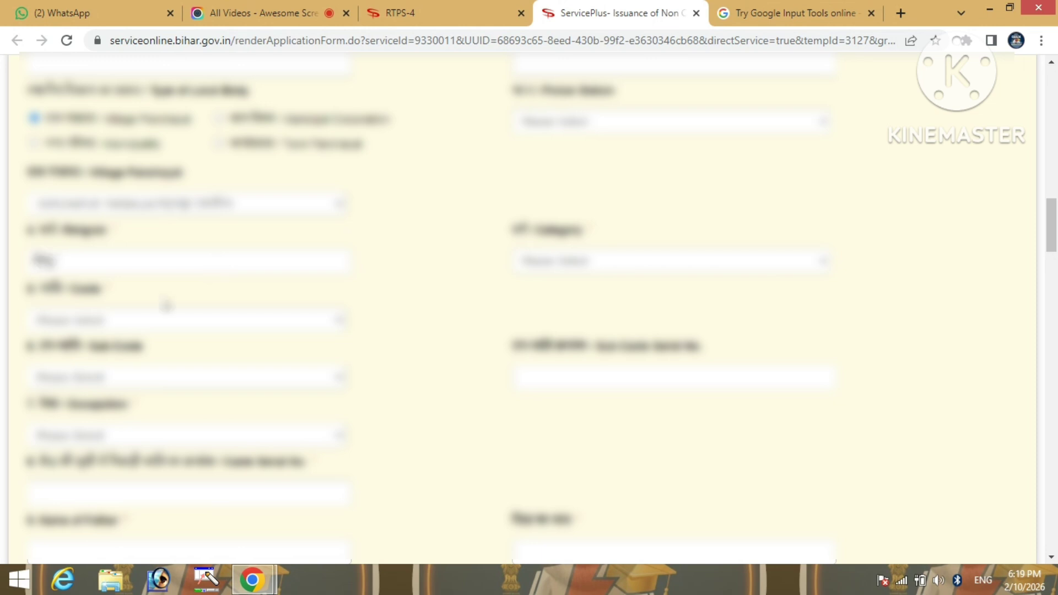
pyautogui.click(661, 271)
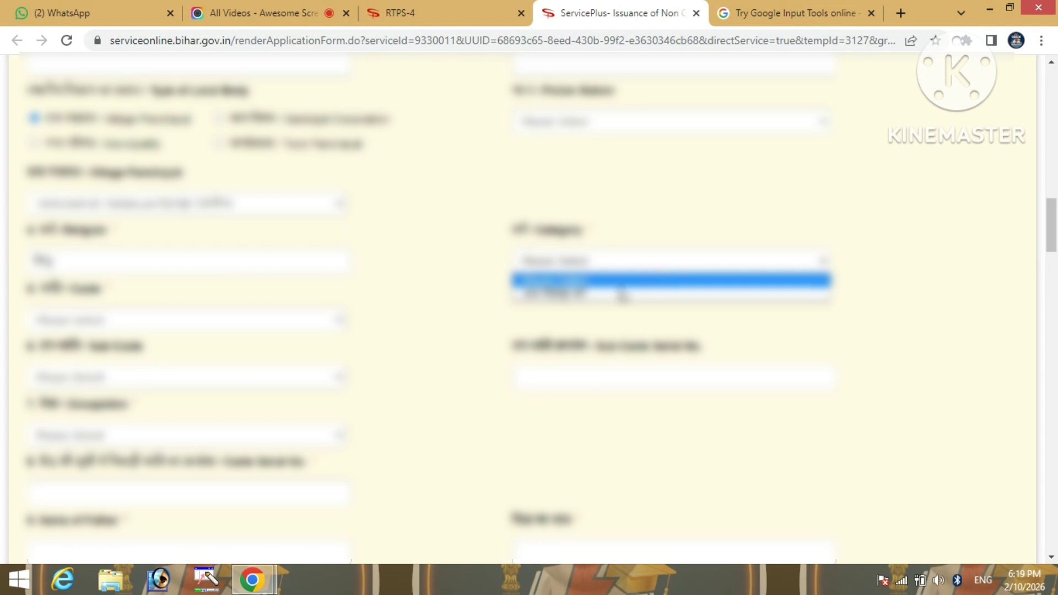
pyautogui.click(616, 294)
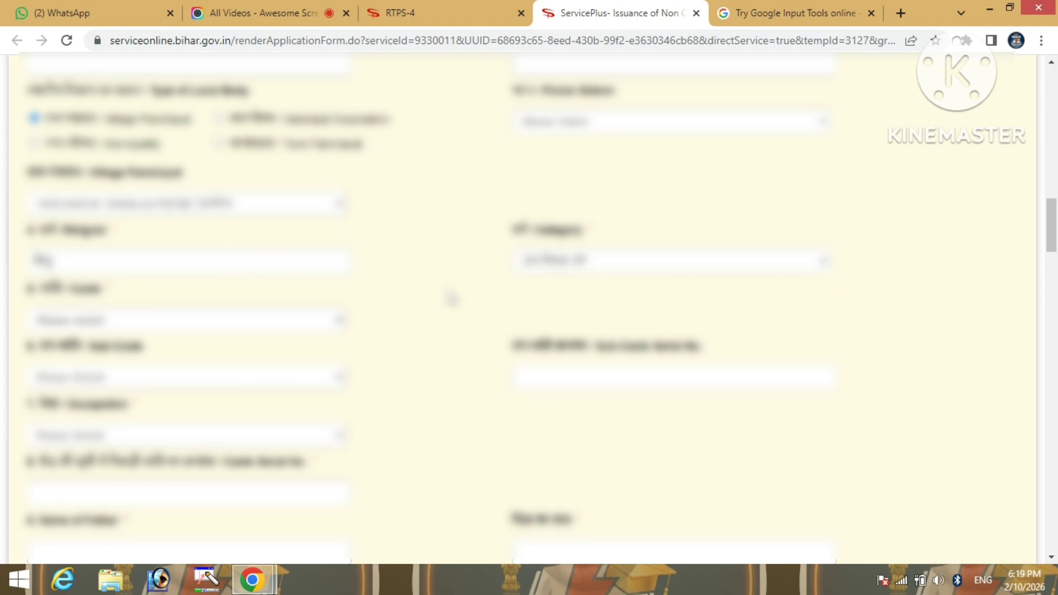
# Select the applicant's caste (jumping with 'y') and the third sub-caste option
pyautogui.scroll(-1, 451, 298)
pyautogui.click(207, 245)
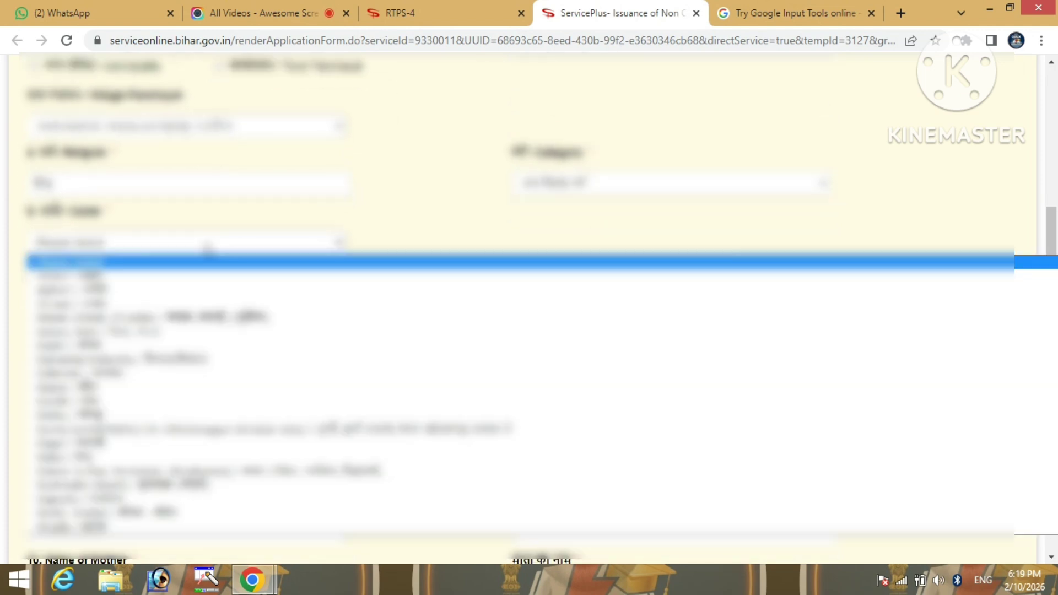
pyautogui.press('y')
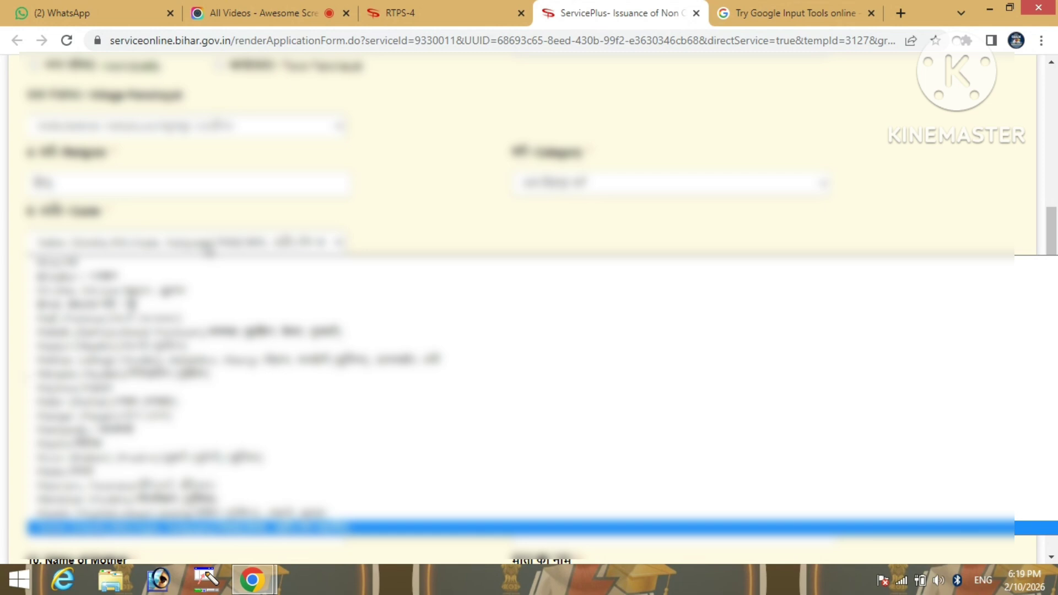
pyautogui.press('Return')
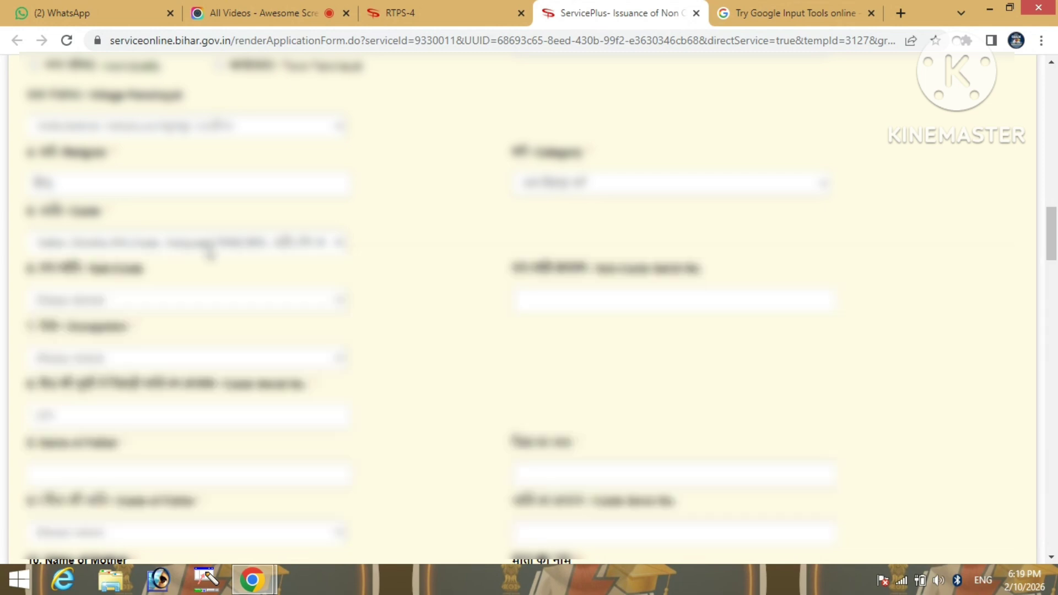
pyautogui.click(235, 306)
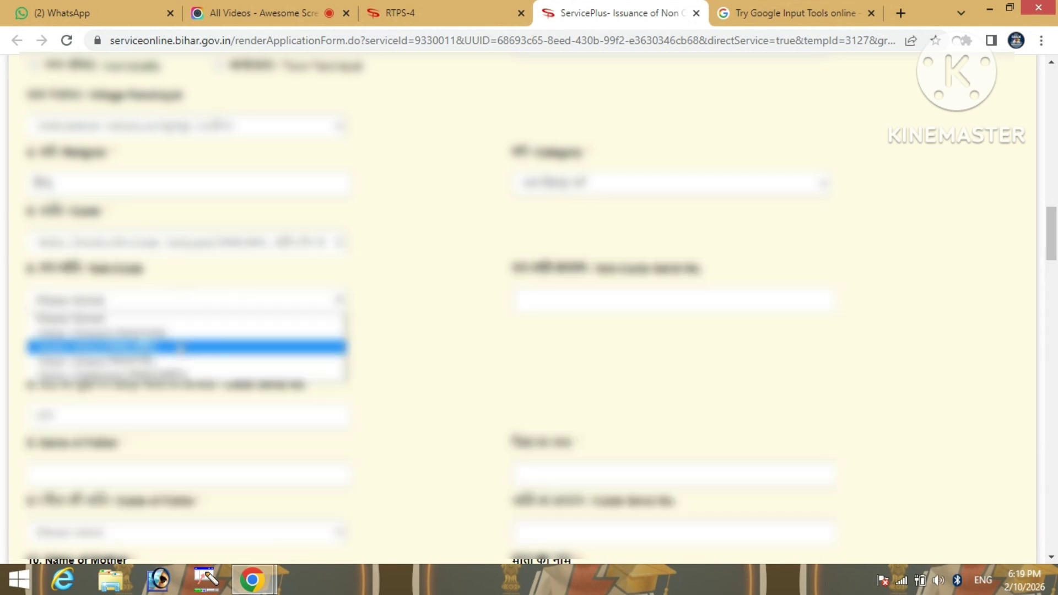
pyautogui.click(180, 348)
# Choose the second option in the Occupation list
pyautogui.scroll(-2, 421, 334)
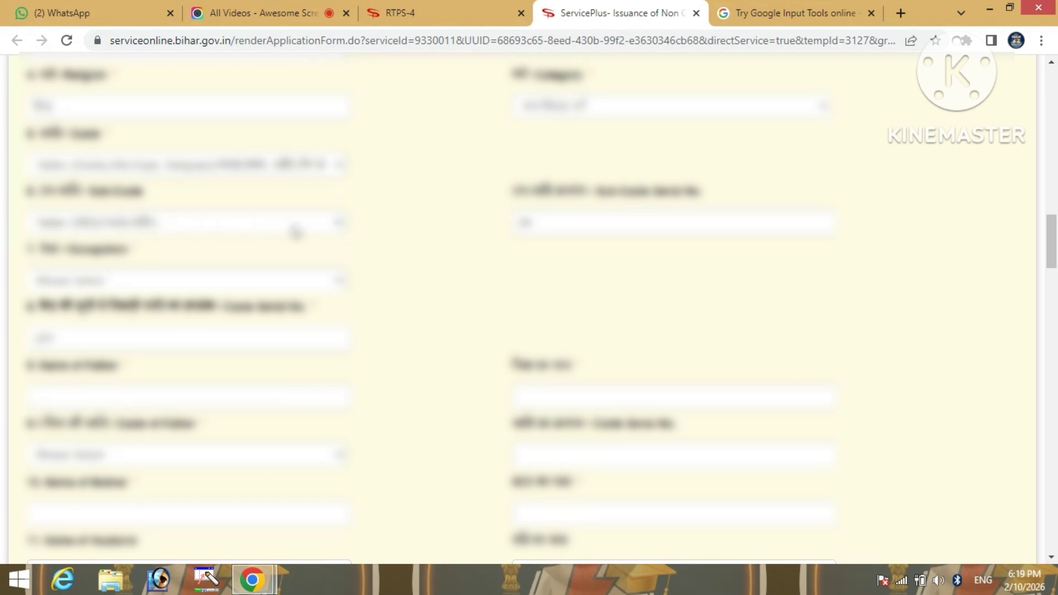
pyautogui.scroll(-1, 279, 256)
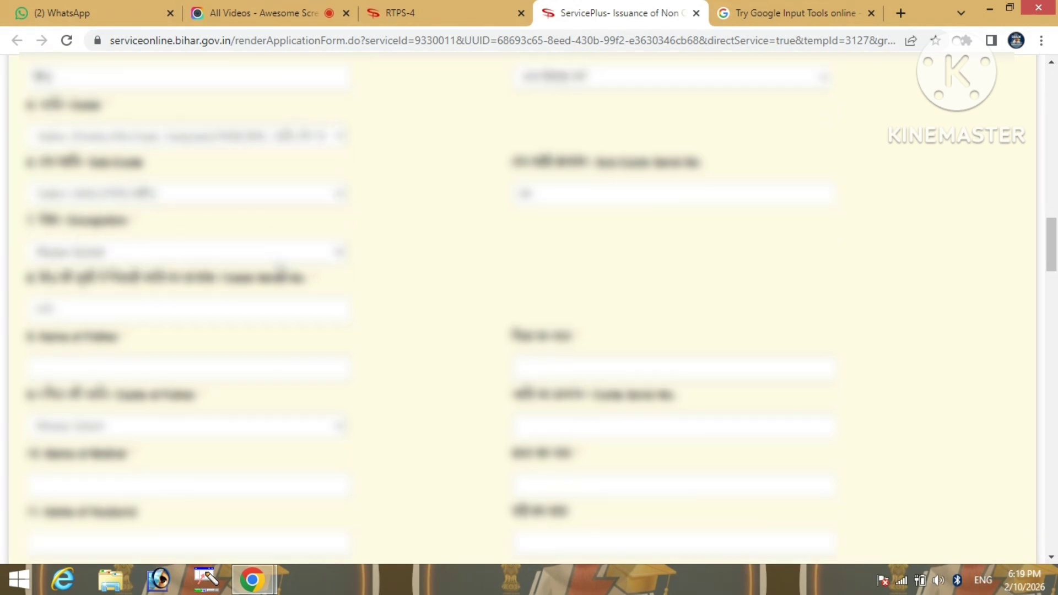
pyautogui.scroll(-2, 280, 270)
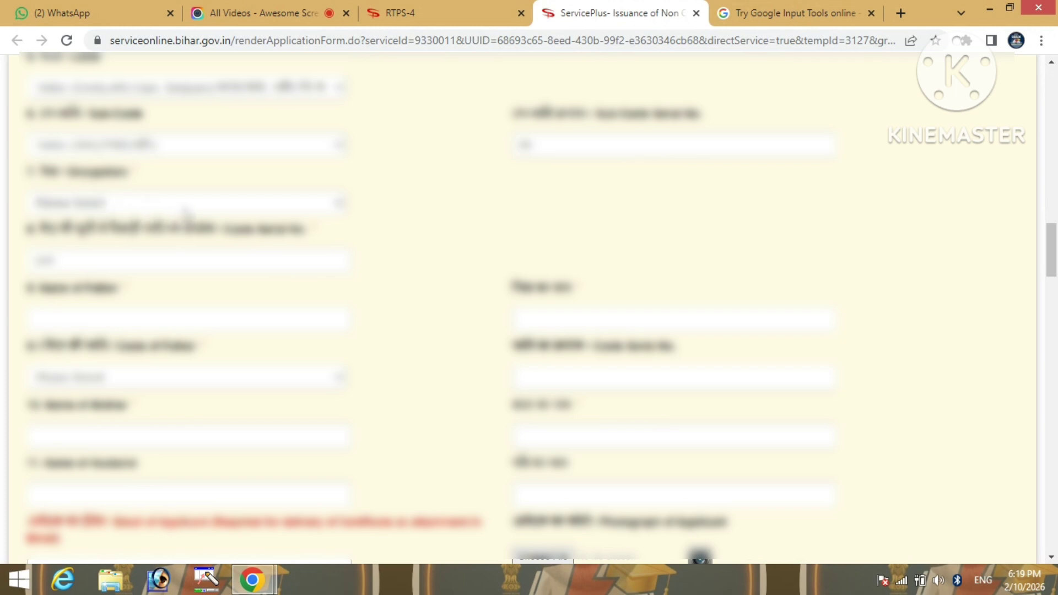
pyautogui.click(187, 211)
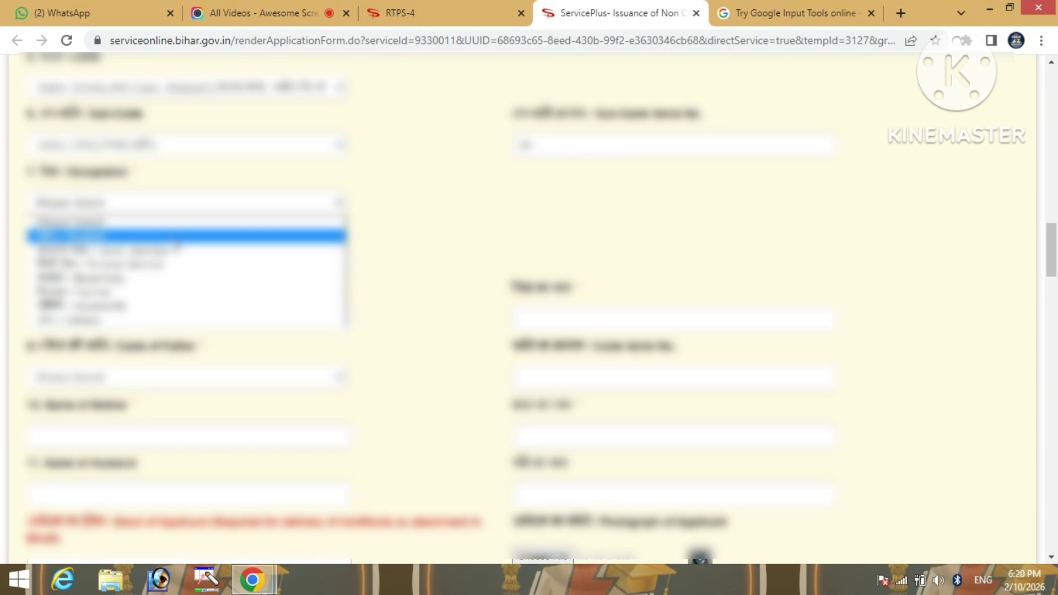
pyautogui.click(172, 237)
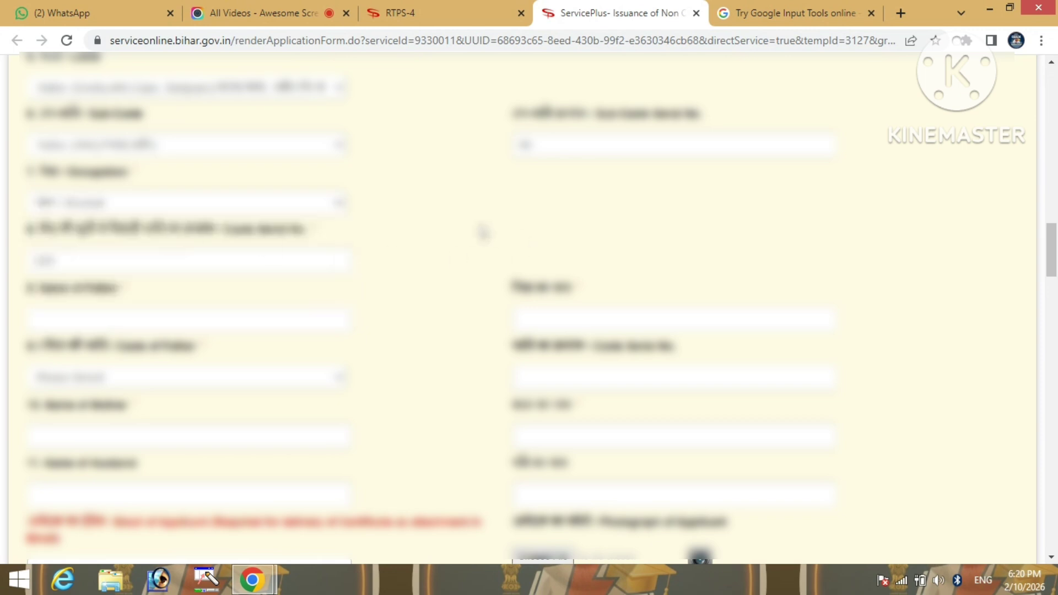
# Enter the father's name and pick his caste (jumping with 'b', 'i') from the list
pyautogui.scroll(-1, 477, 232)
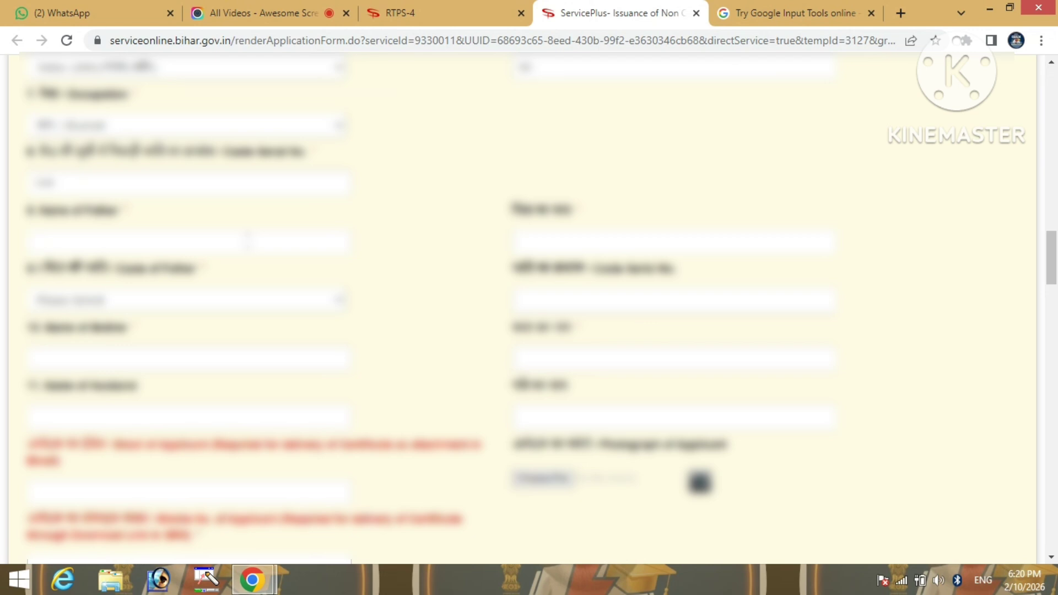
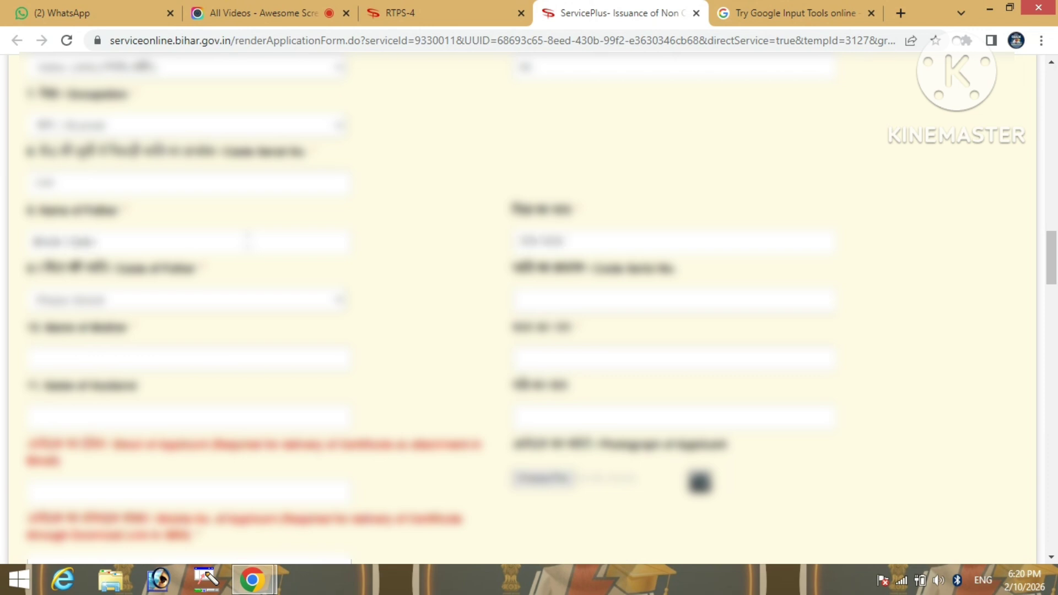
pyautogui.click(235, 301)
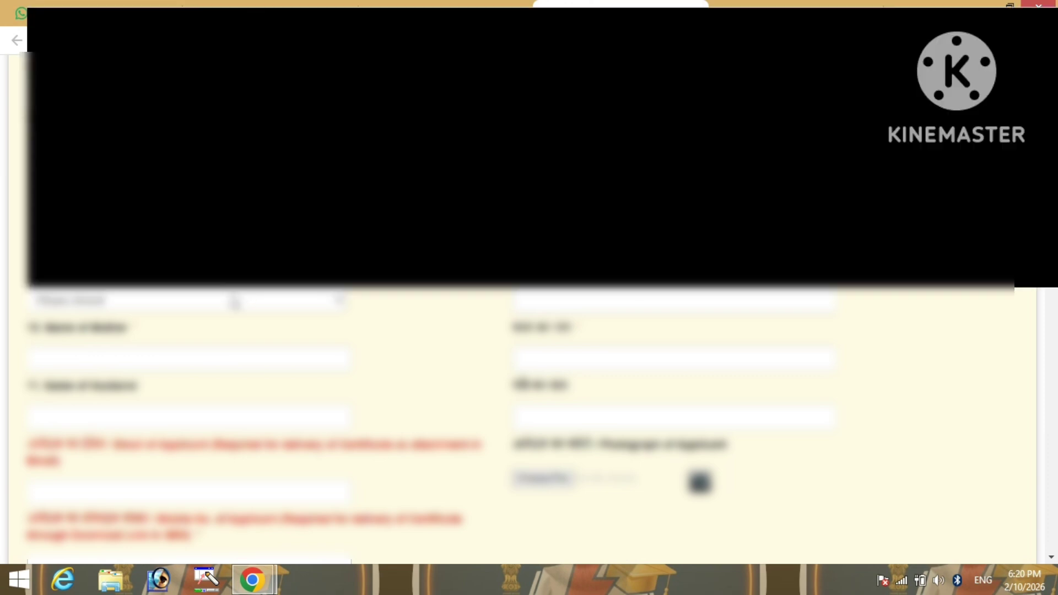
pyautogui.press('b')
pyautogui.press('i')
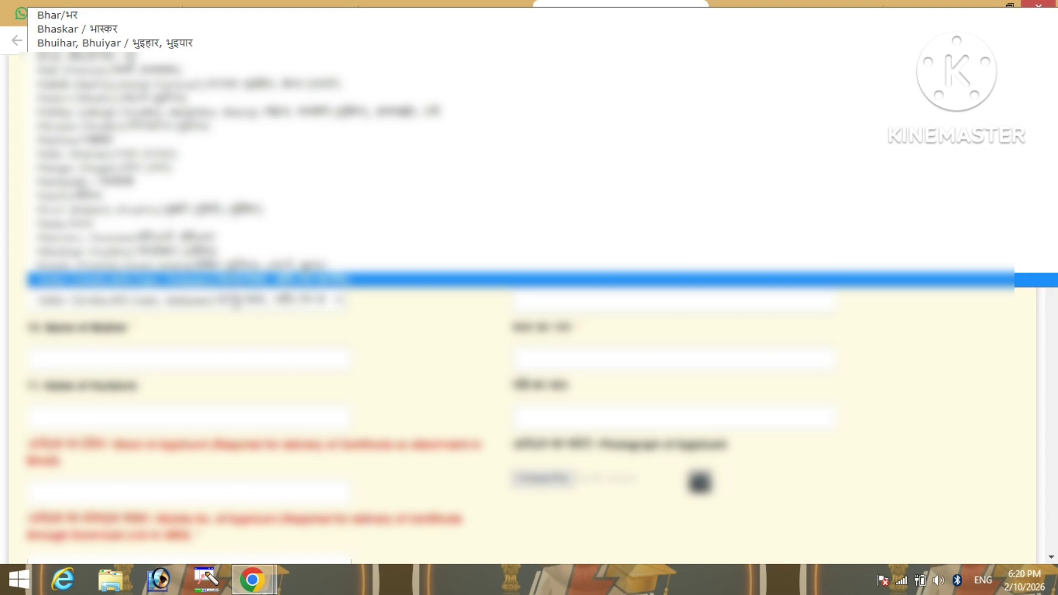
pyautogui.press('Return')
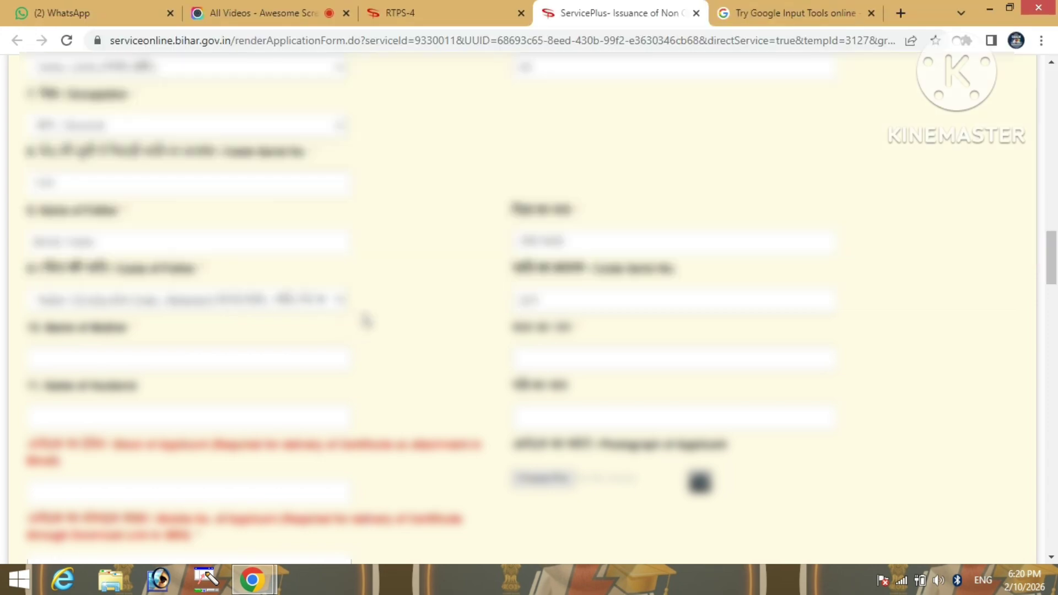
# Enter the mother's full name in Name of Mother
pyautogui.scroll(-1, 435, 335)
pyautogui.scroll(-1, 436, 335)
pyautogui.click(241, 288)
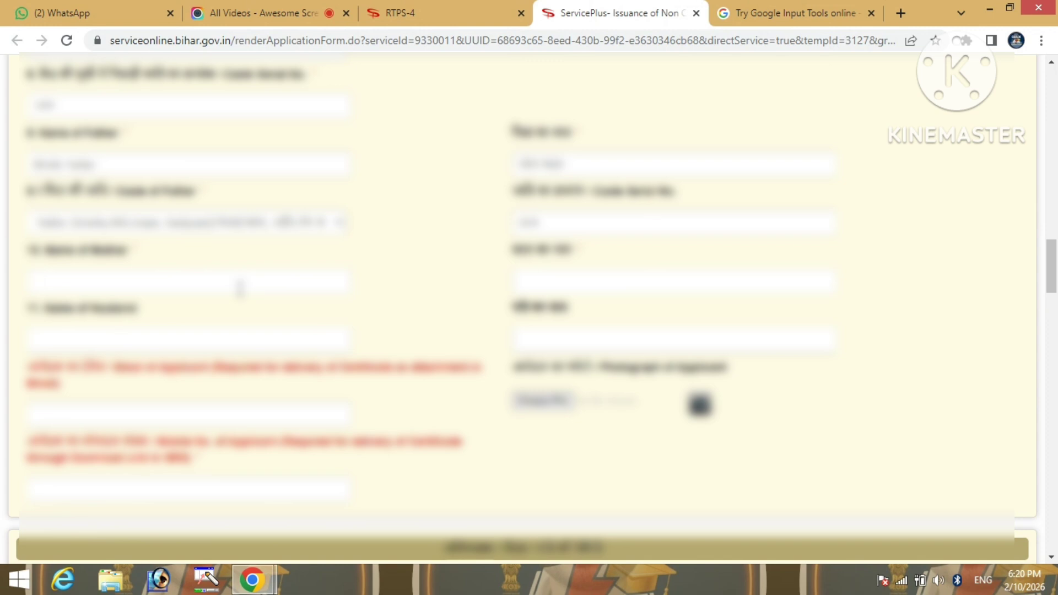
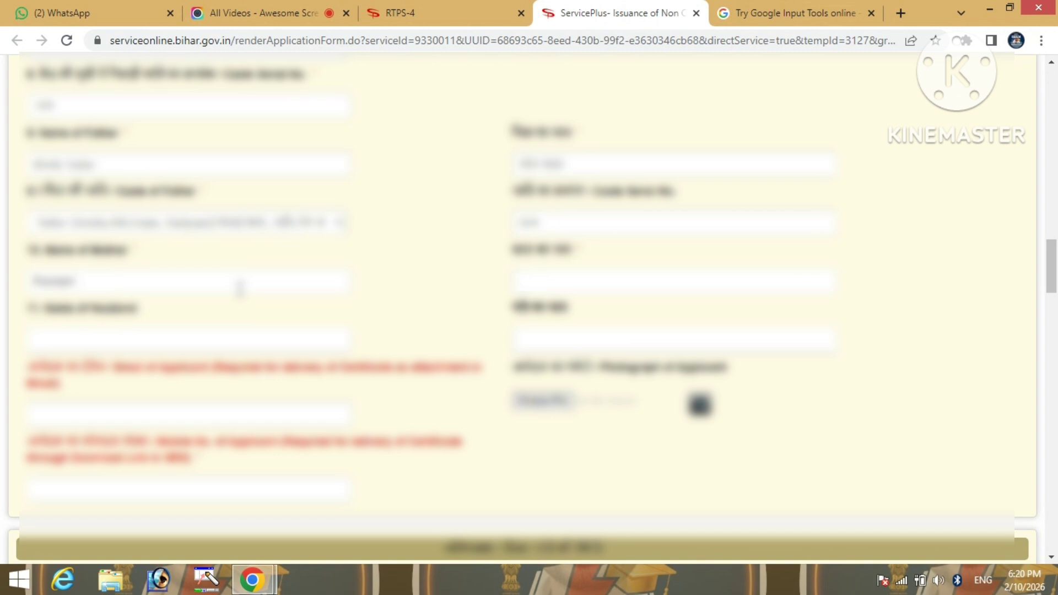
pyautogui.write('Devi')
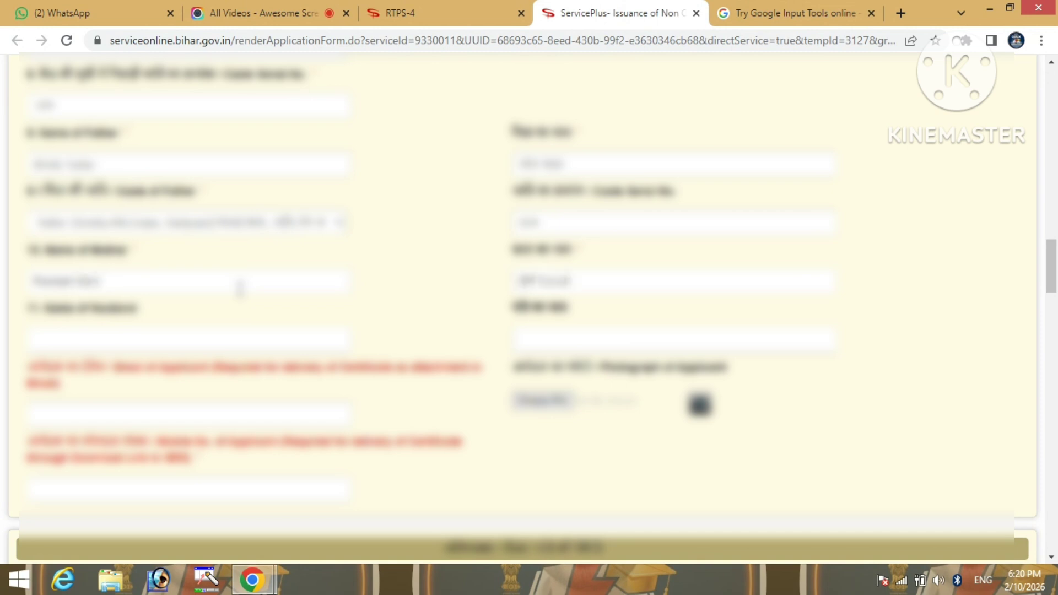
pyautogui.scroll(-1, 442, 276)
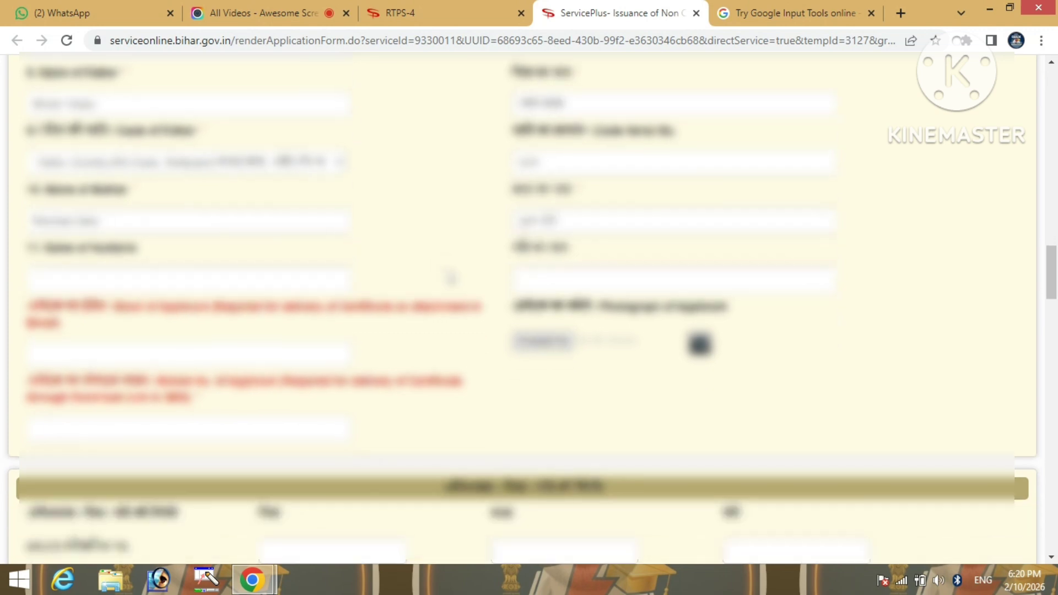
pyautogui.scroll(-2, 523, 264)
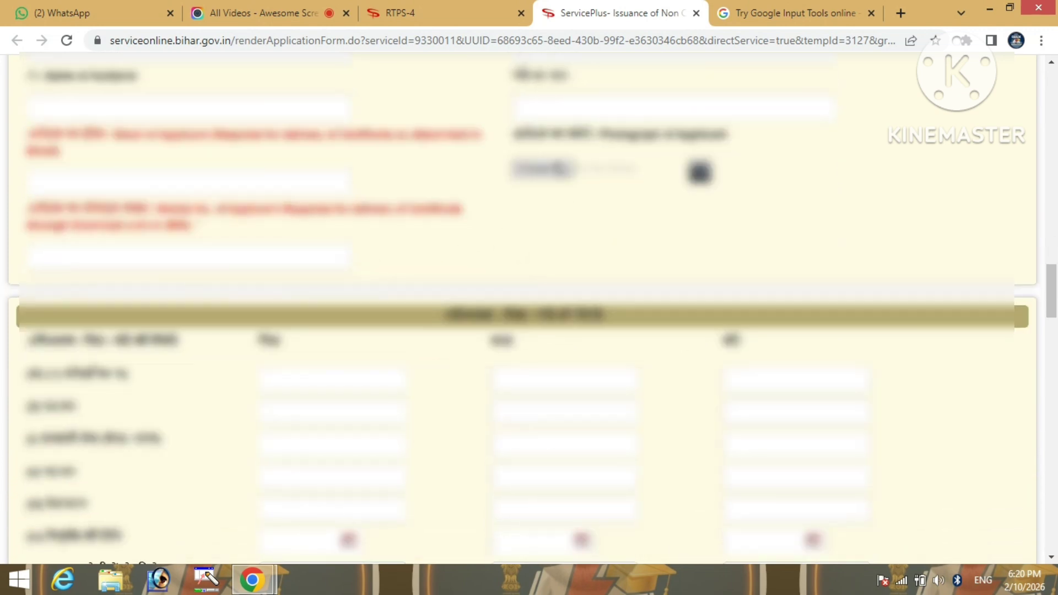
# Upload the applicant's photo from the Downloads folder, retrying after dismissing the alert
pyautogui.click(541, 170)
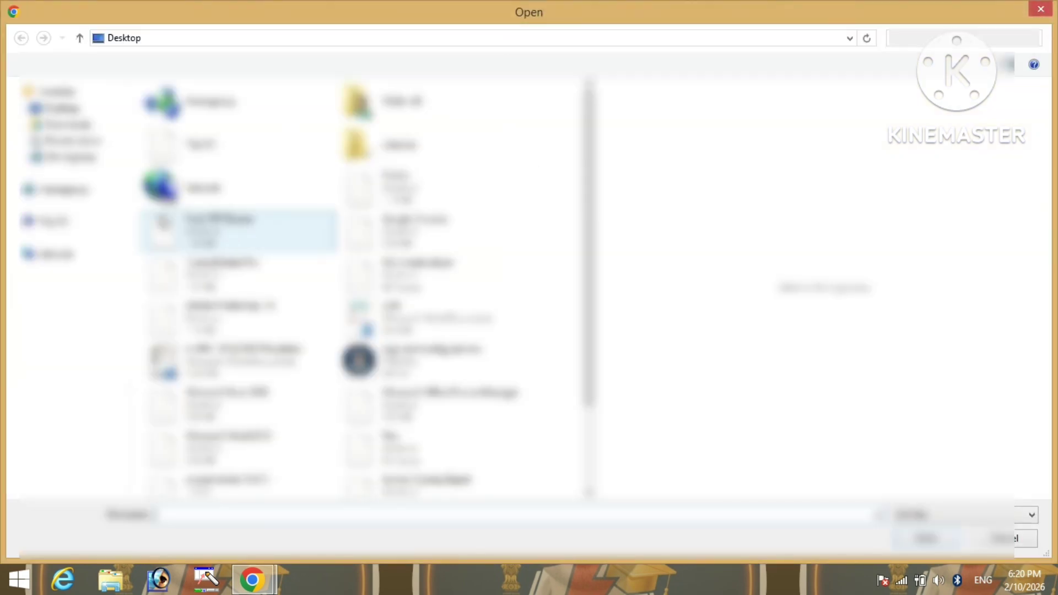
pyautogui.click(71, 126)
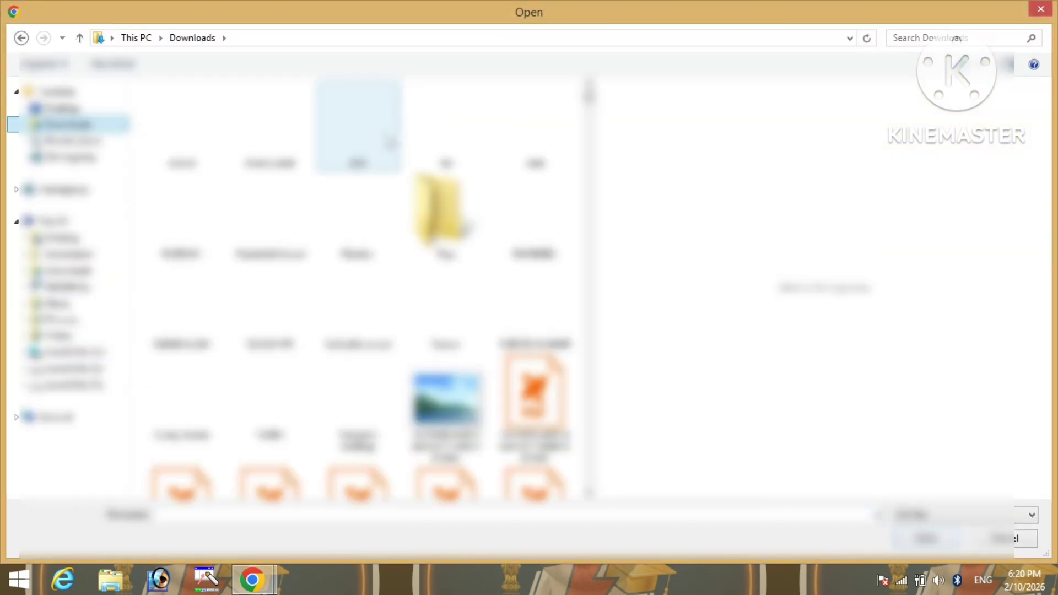
pyautogui.doubleClick(447, 215)
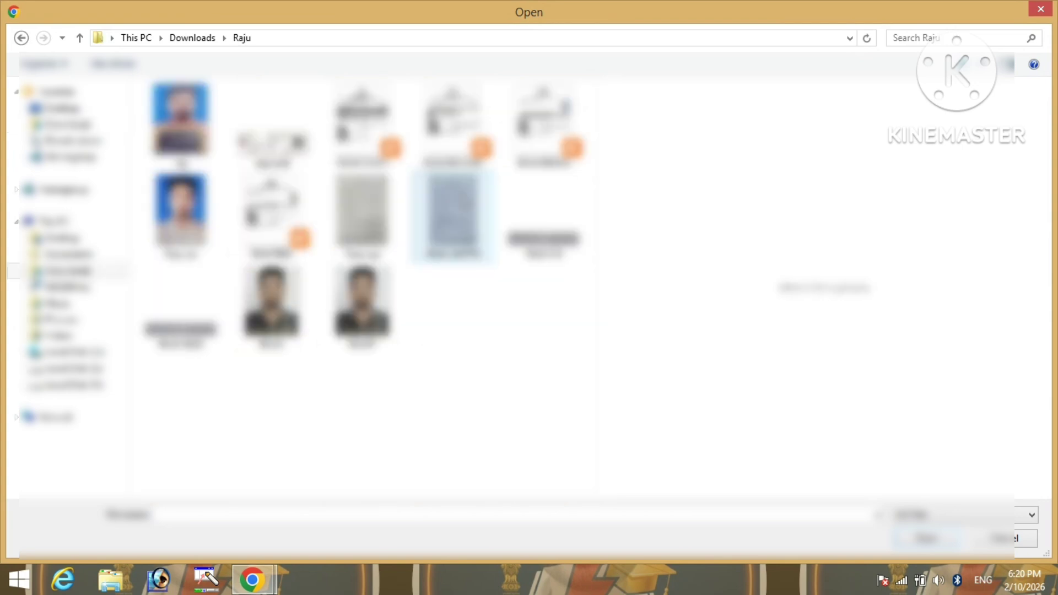
pyautogui.doubleClick(272, 306)
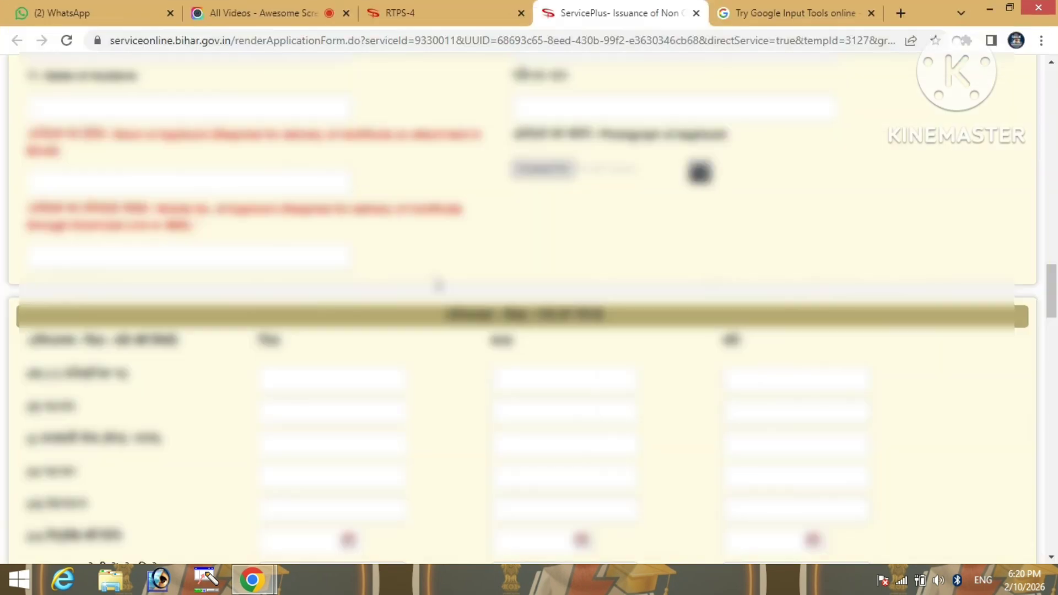
pyautogui.press('Return')
pyautogui.click(560, 169)
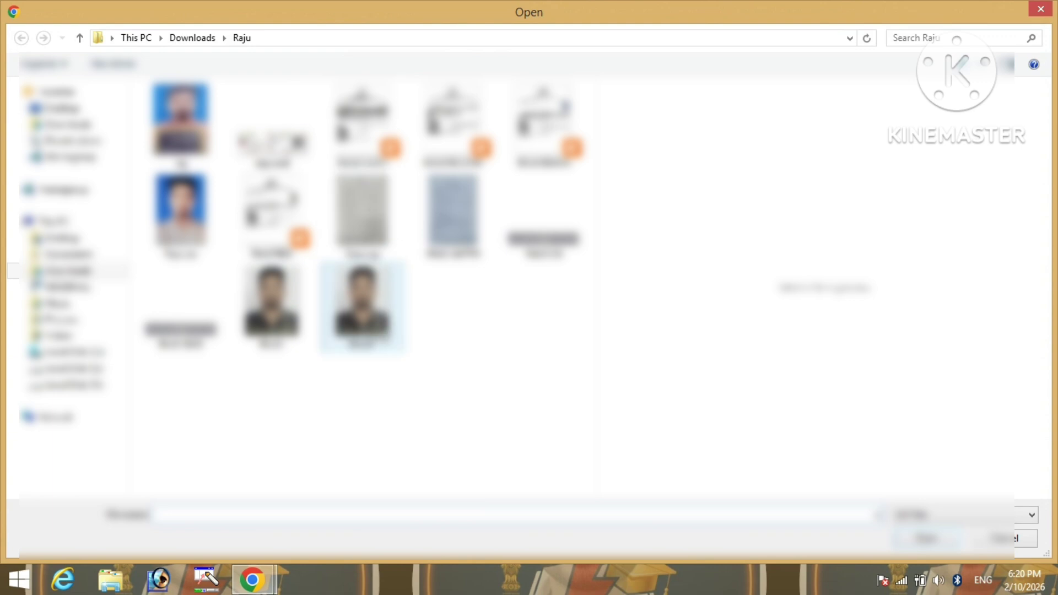
pyautogui.doubleClick(362, 302)
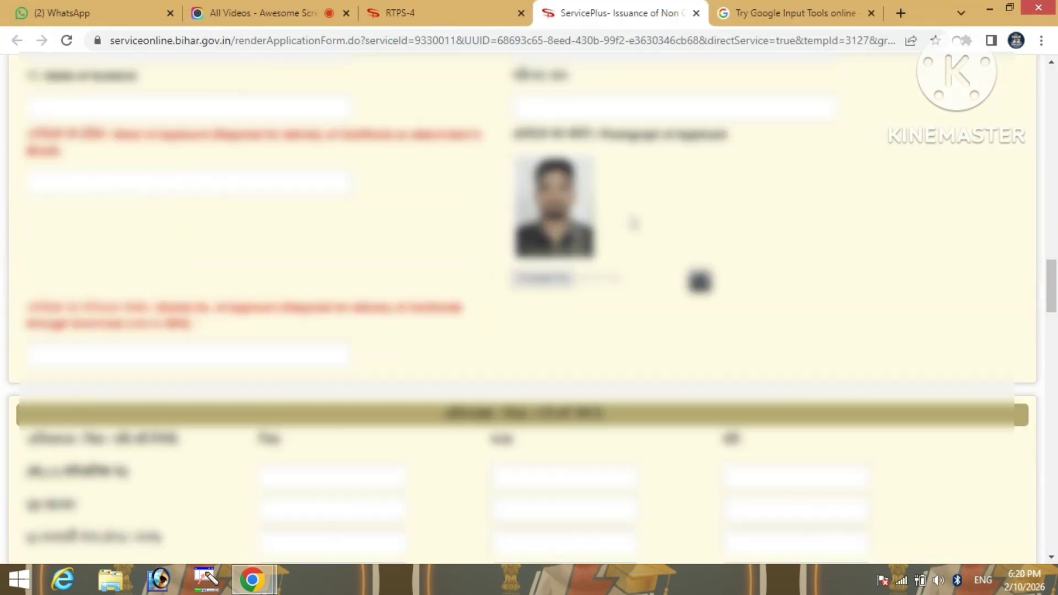
# Enter the applicant's e-mail address and mobile number, leaving the mobile field to trigger OTP validation
pyautogui.scroll(-2, 634, 224)
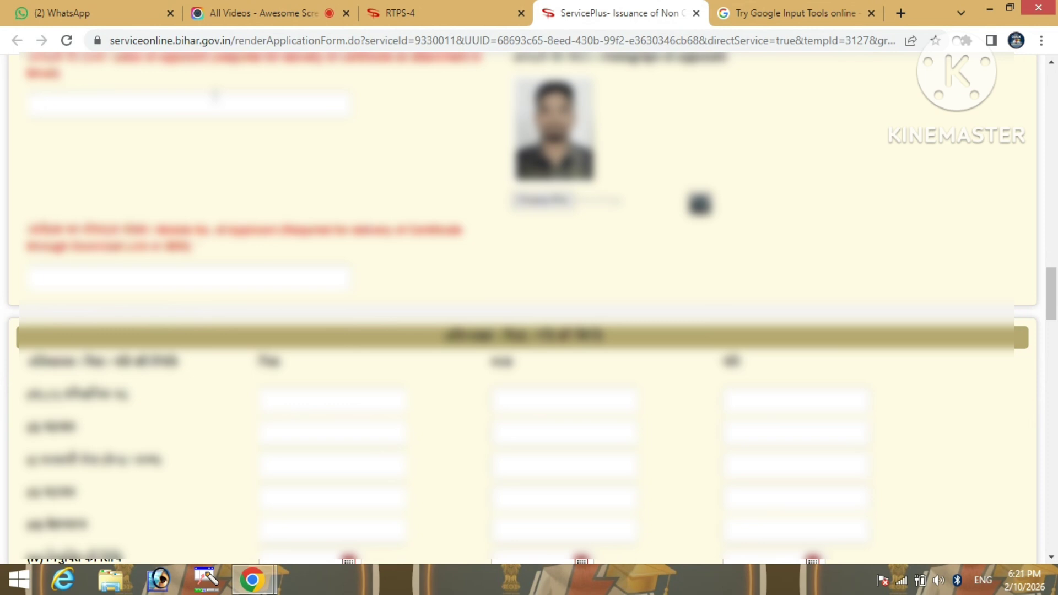
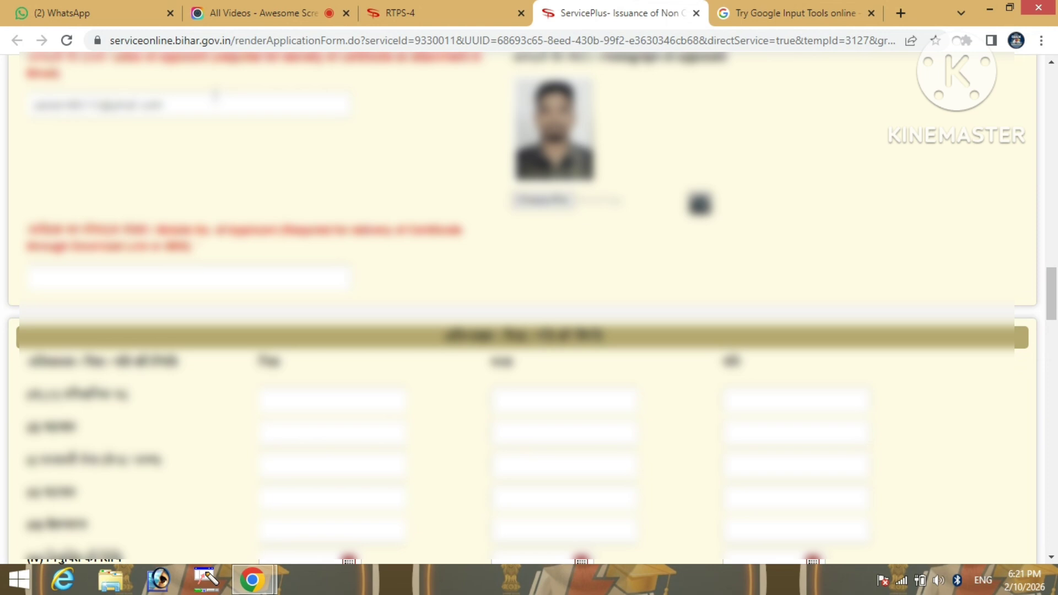
pyautogui.scroll(-1, 212, 188)
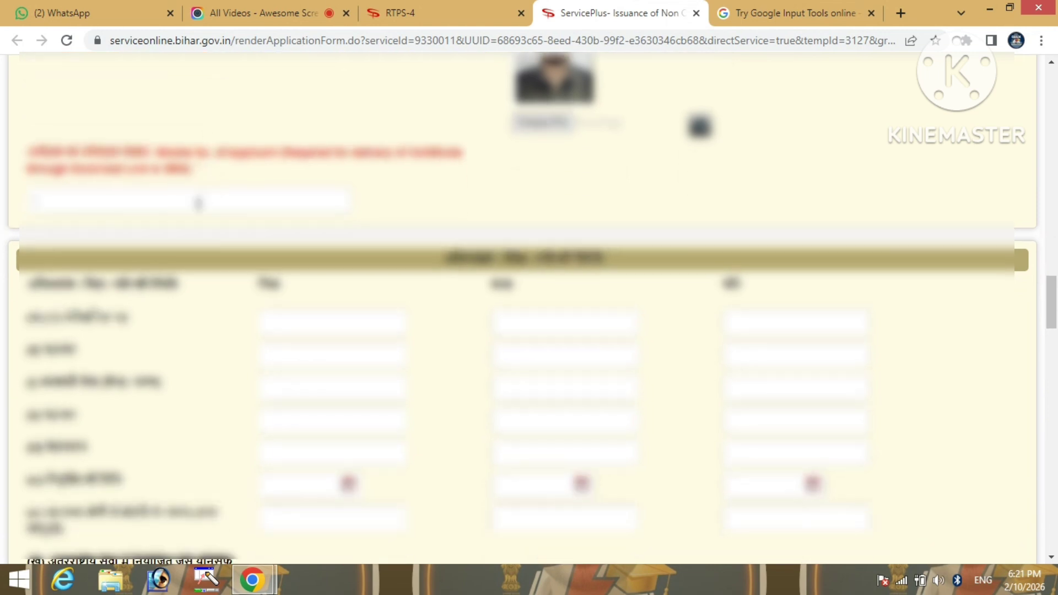
pyautogui.write('130')
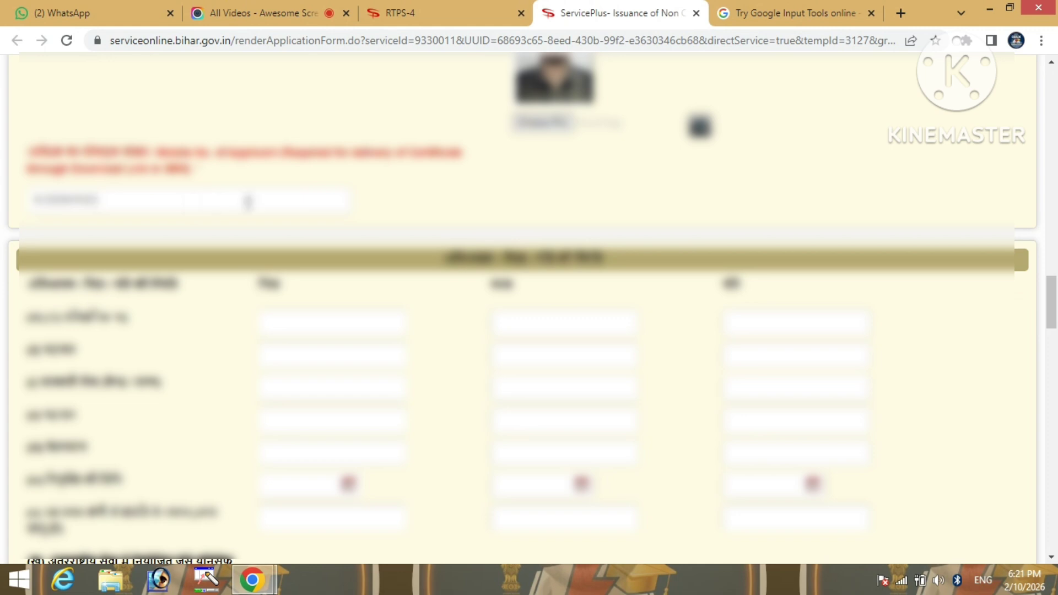
pyautogui.press('Tab')
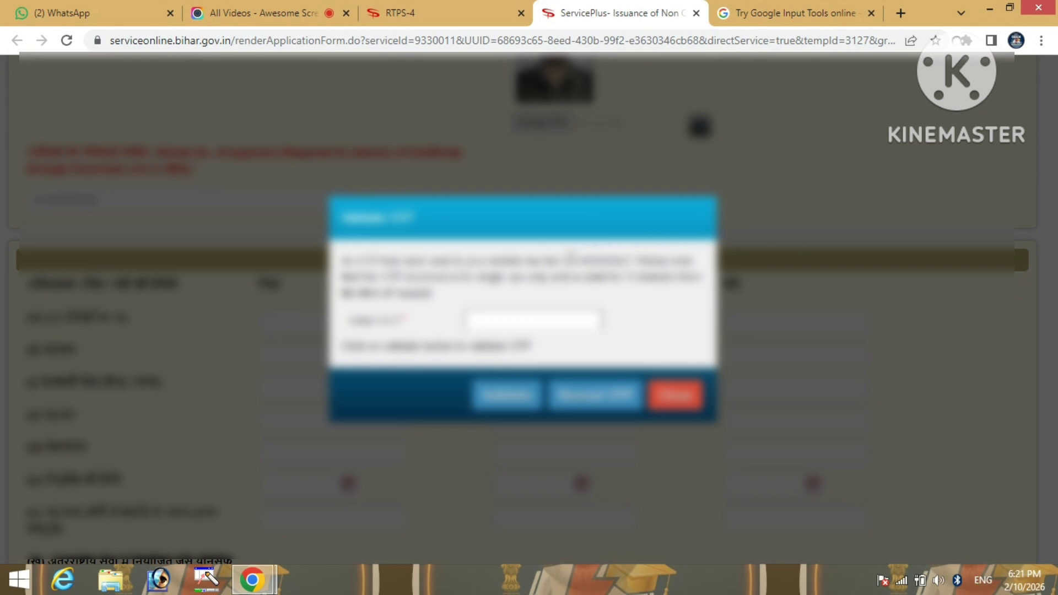
# Enter the received OTP, validate it, and dismiss the confirmation message
pyautogui.click(546, 318)
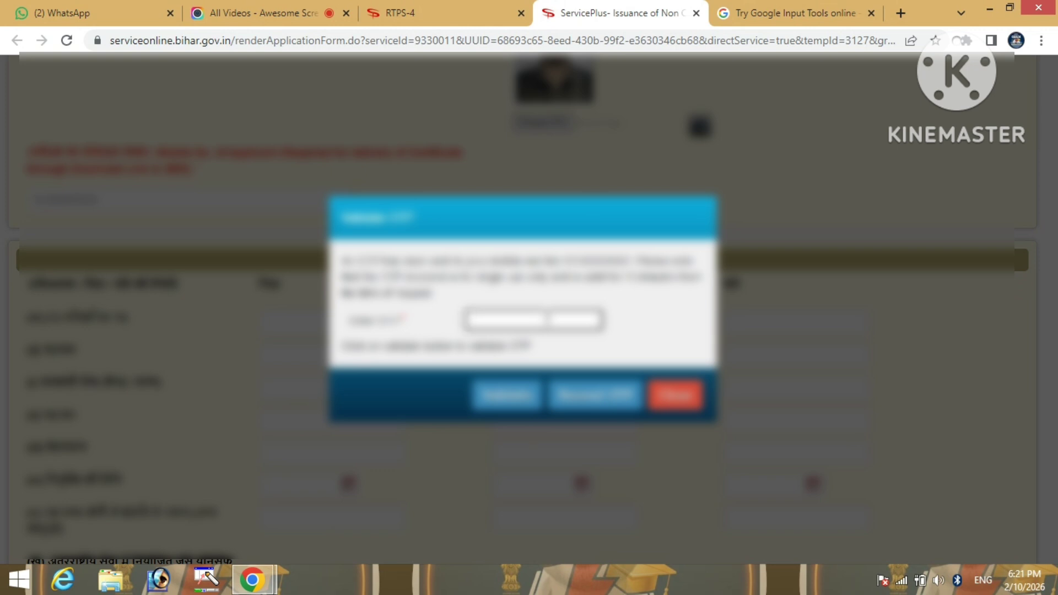
pyautogui.write('12345')
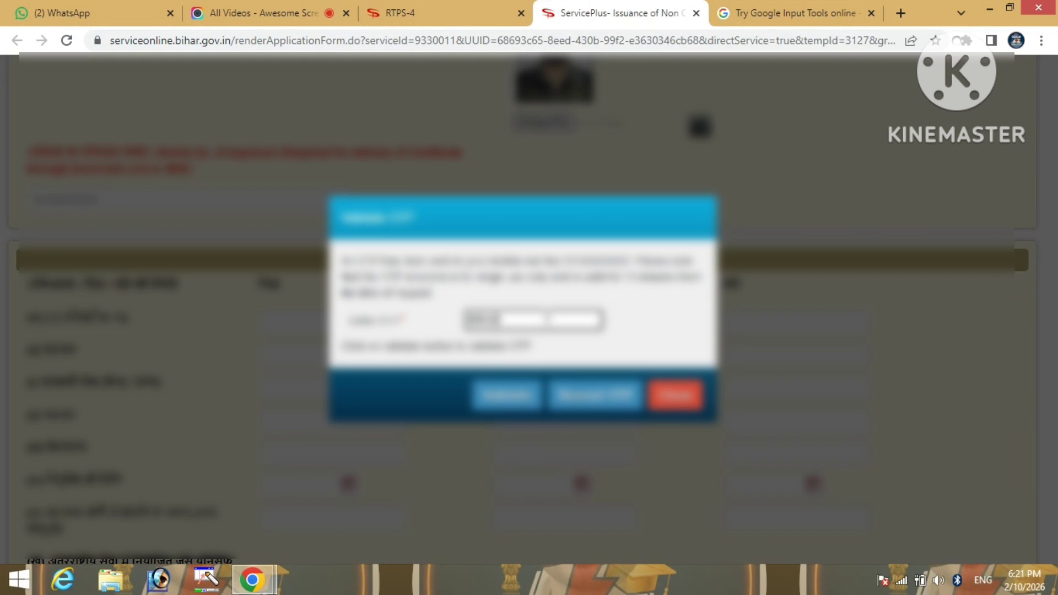
pyautogui.click(501, 406)
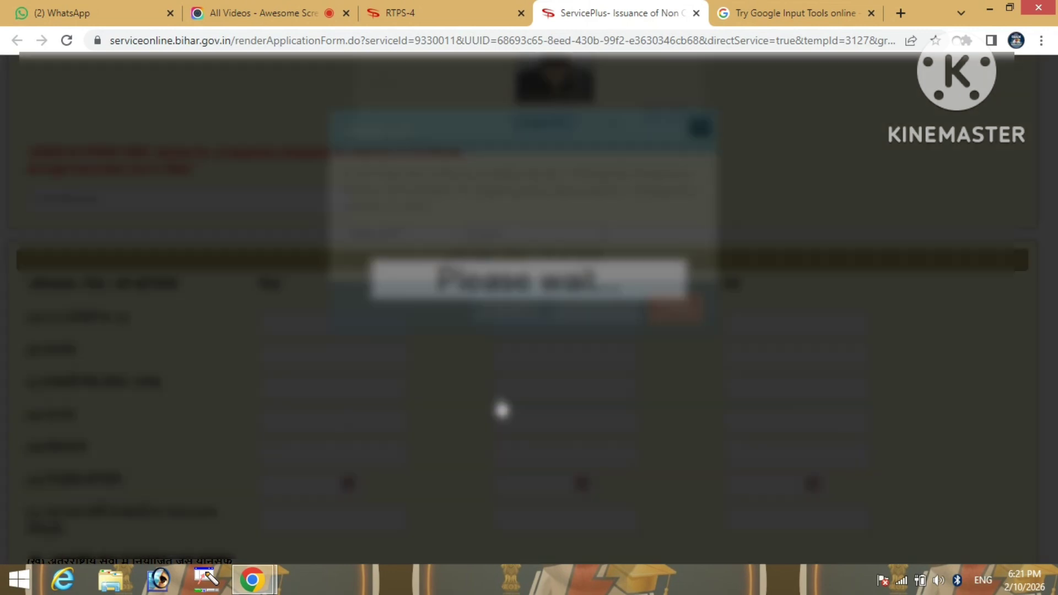
pyautogui.press('Return')
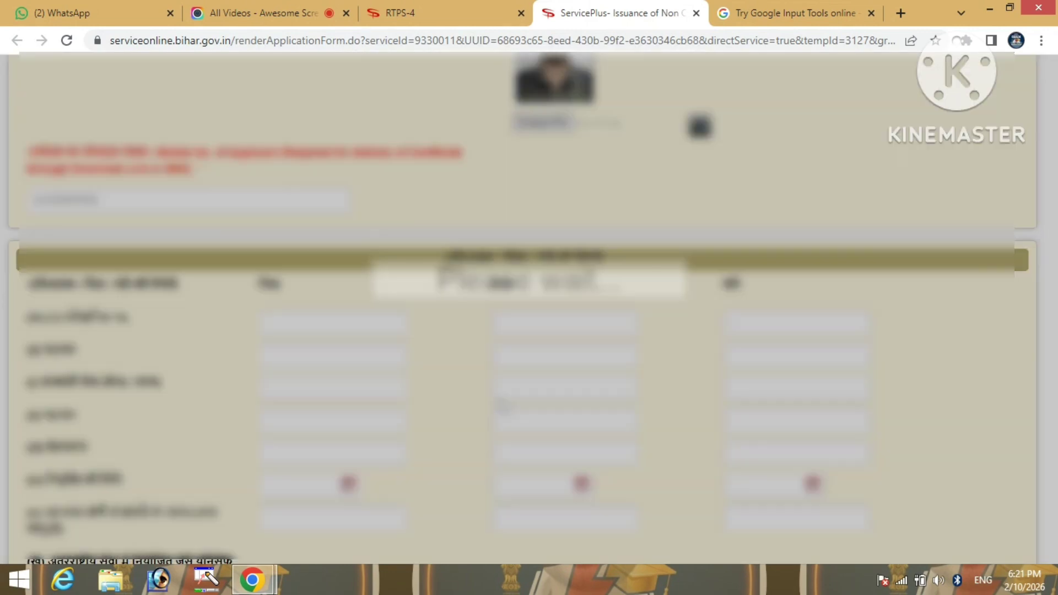
# Fill in the three annual family income amounts, the last being 100000
pyautogui.scroll(-4, 603, 343)
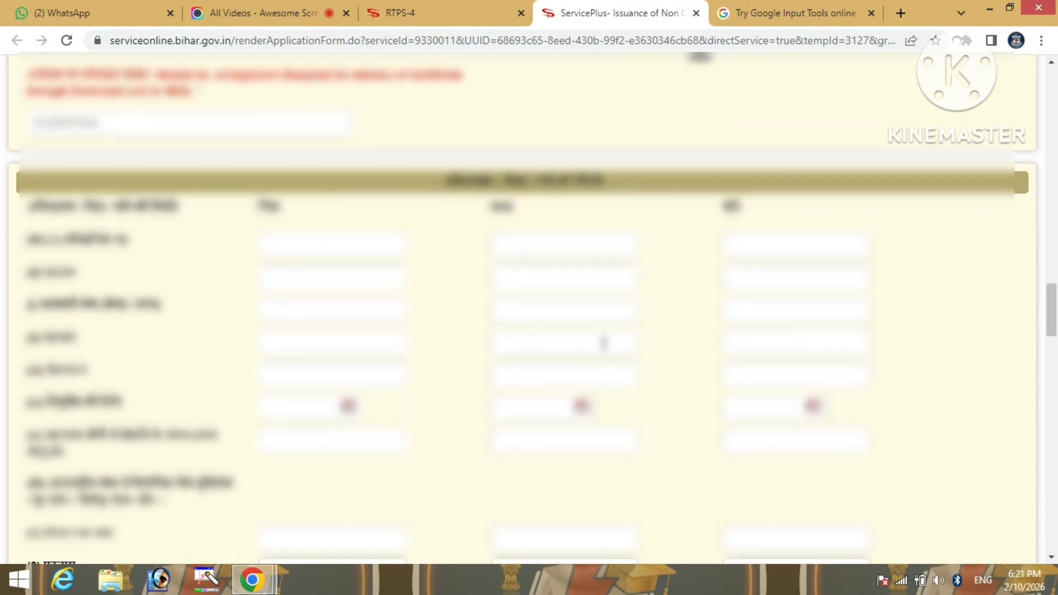
pyautogui.scroll(-4, 604, 348)
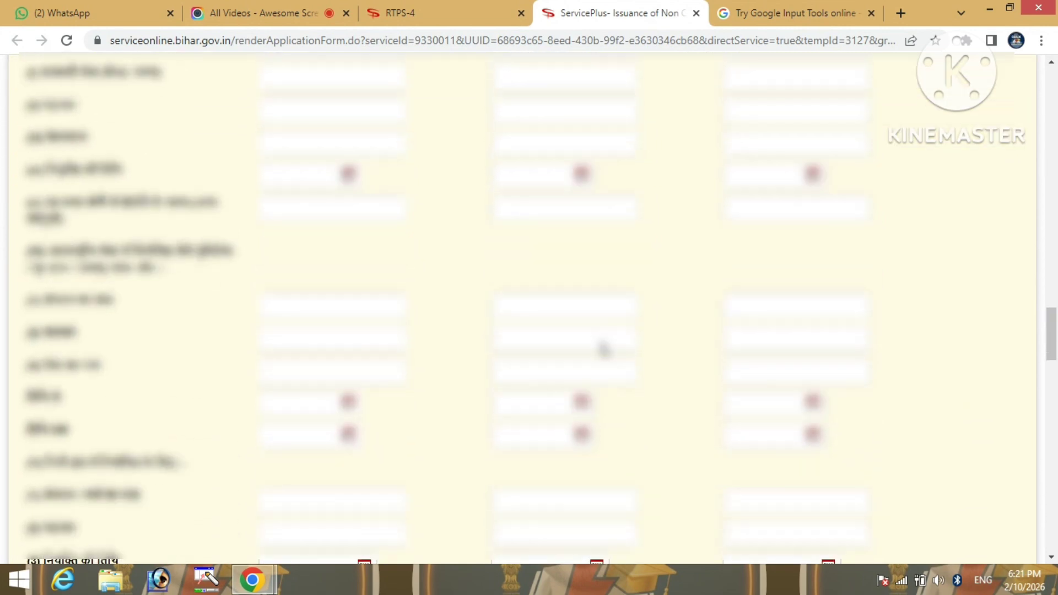
pyautogui.scroll(-4, 603, 348)
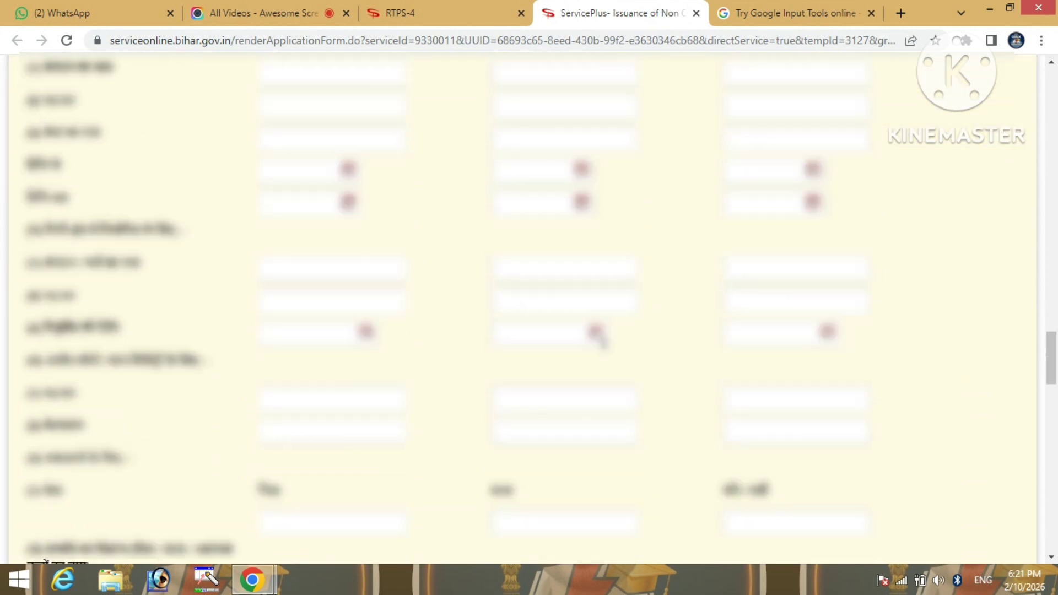
pyautogui.scroll(-7, 604, 348)
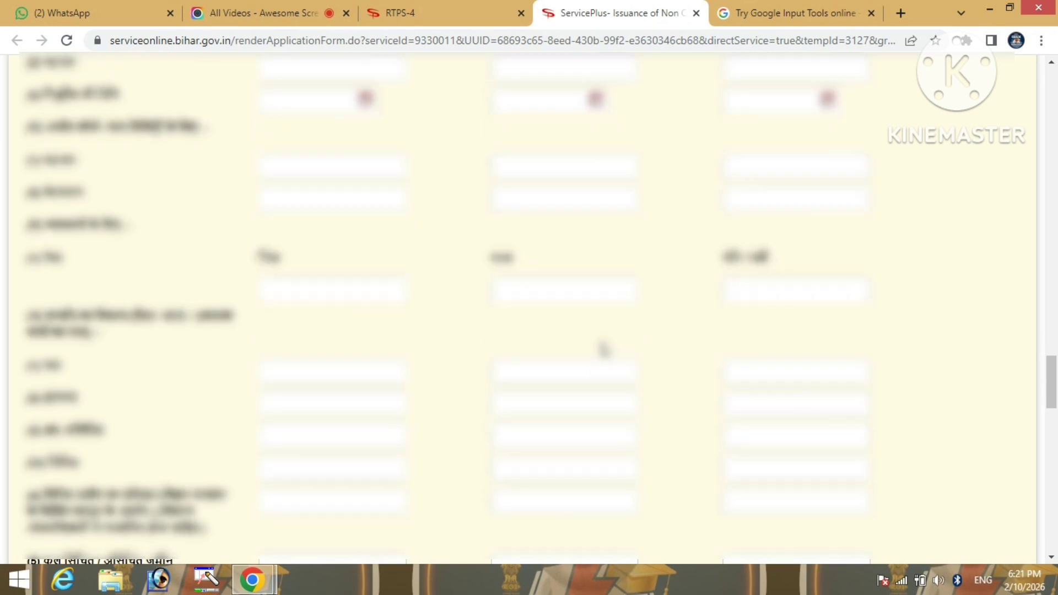
pyautogui.scroll(-3, 604, 343)
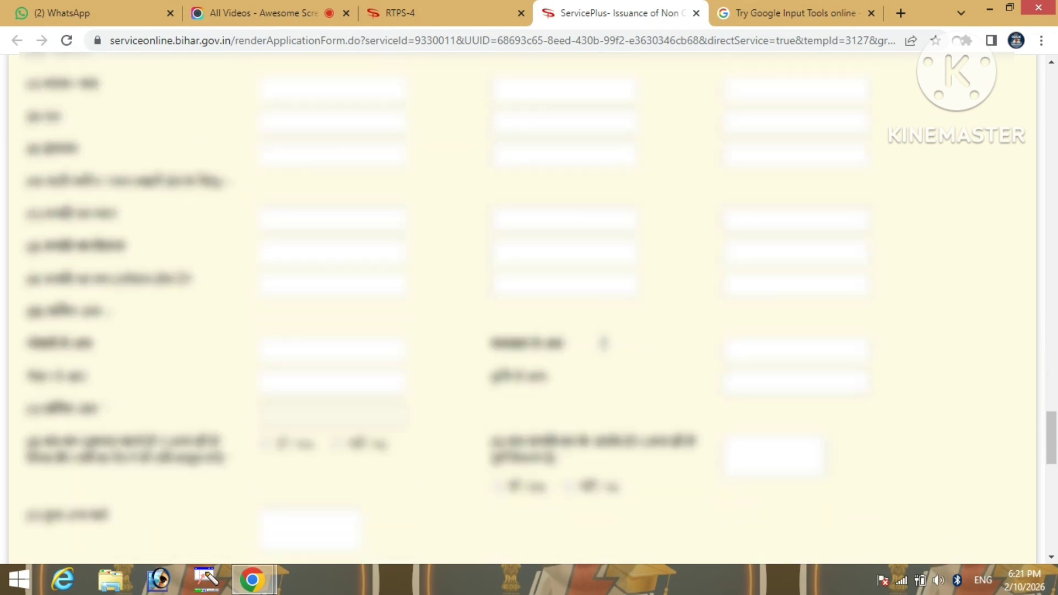
pyautogui.scroll(-1, 603, 350)
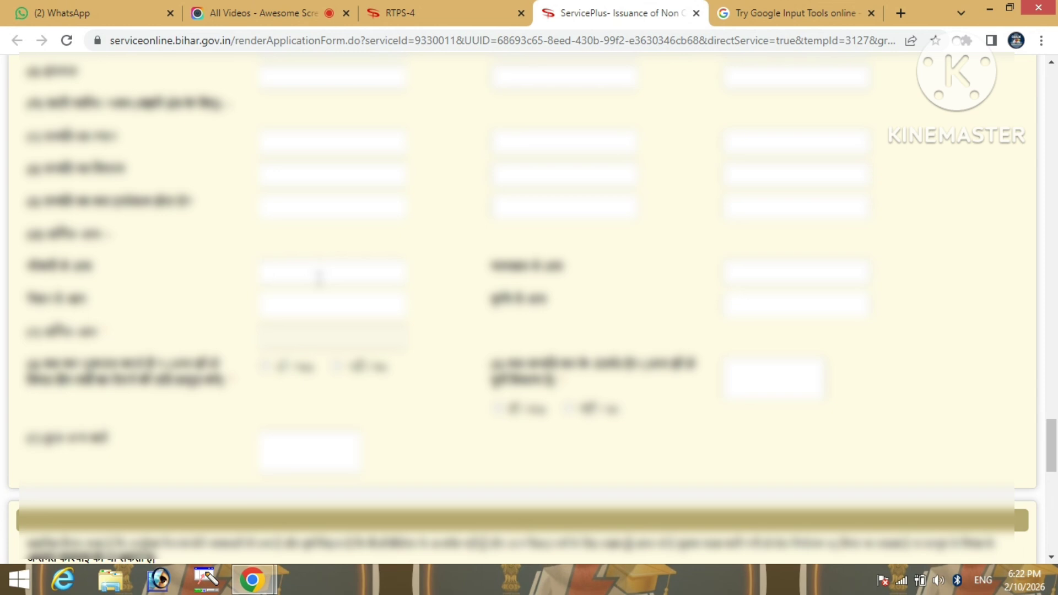
pyautogui.write('000')
pyautogui.press('Tab')
pyautogui.write('000')
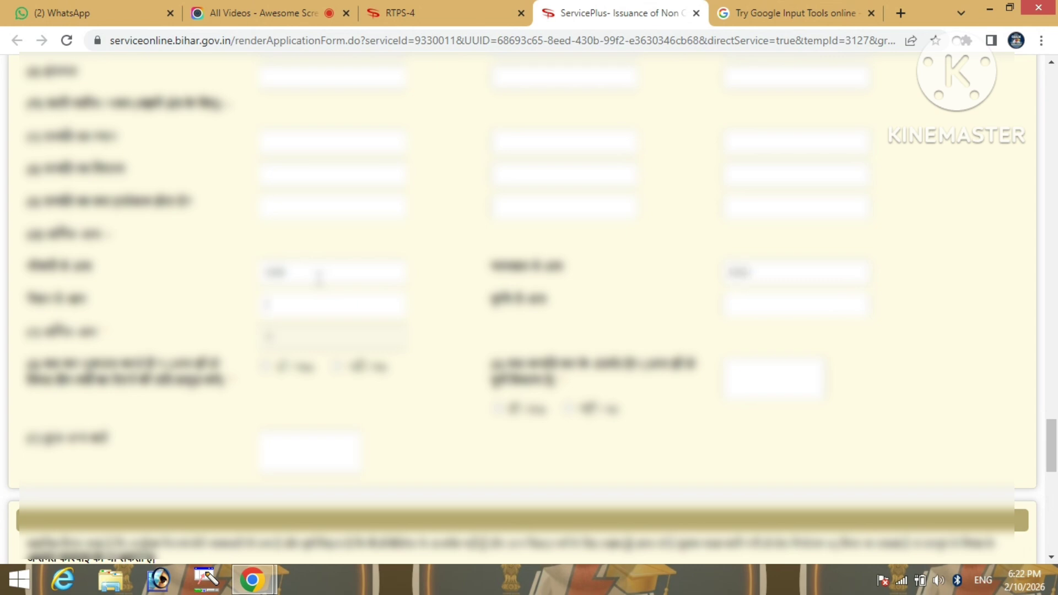
pyautogui.write('00')
pyautogui.press('Tab')
pyautogui.write('100000')
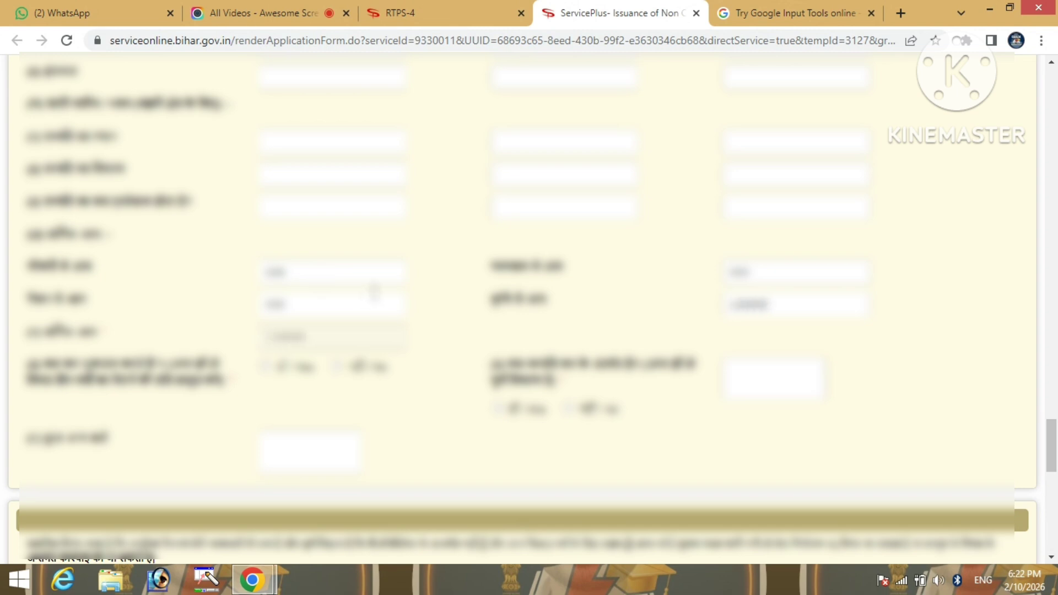
pyautogui.scroll(-1, 480, 336)
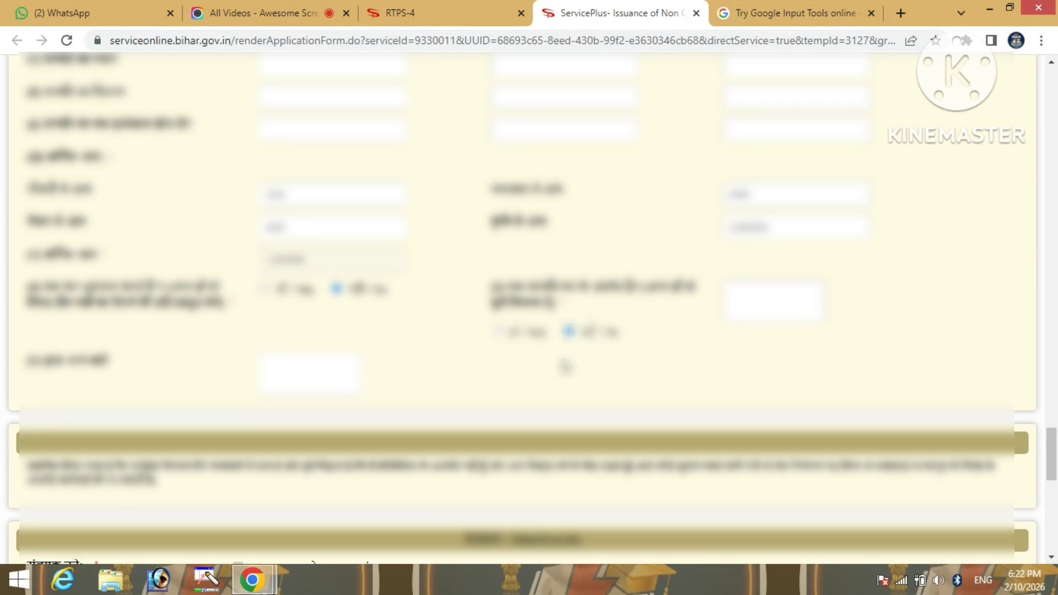
# Tick the second, third and fourth enclosure checkboxes
pyautogui.scroll(-5, 563, 366)
pyautogui.scroll(-1, 564, 366)
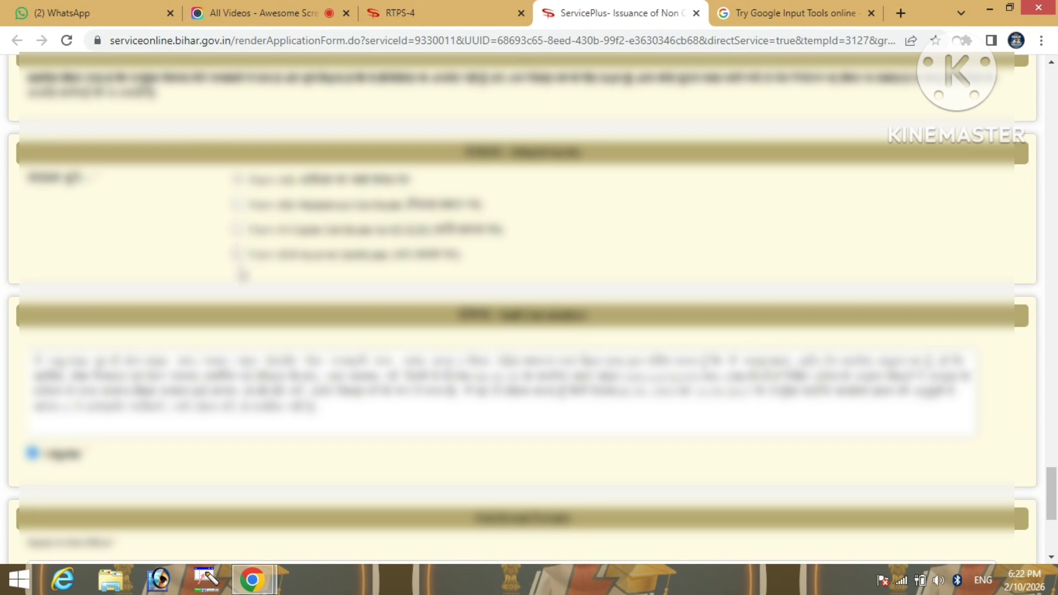
pyautogui.click(237, 207)
pyautogui.click(238, 229)
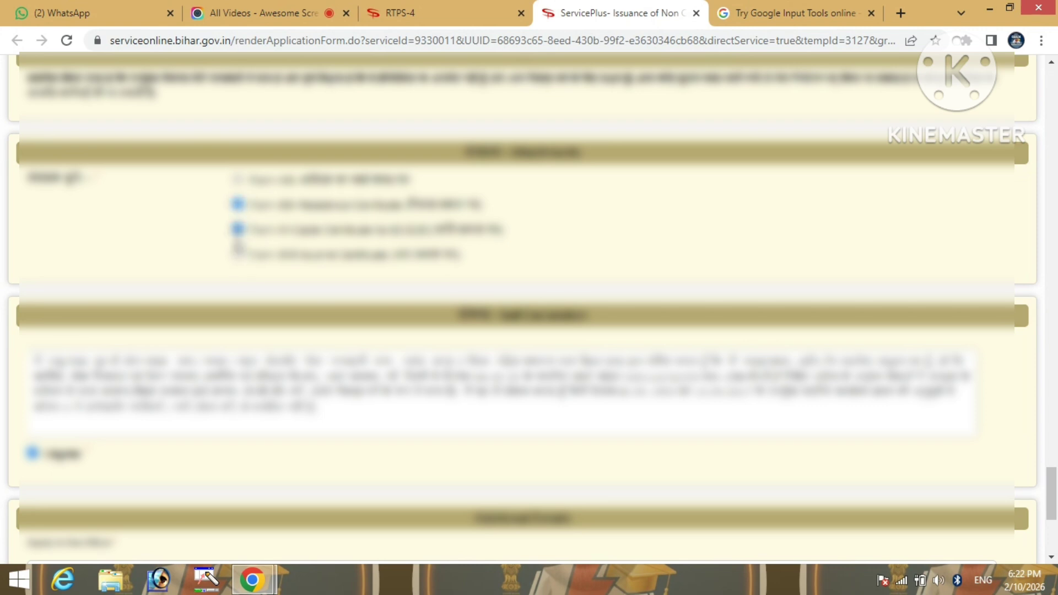
pyautogui.click(237, 254)
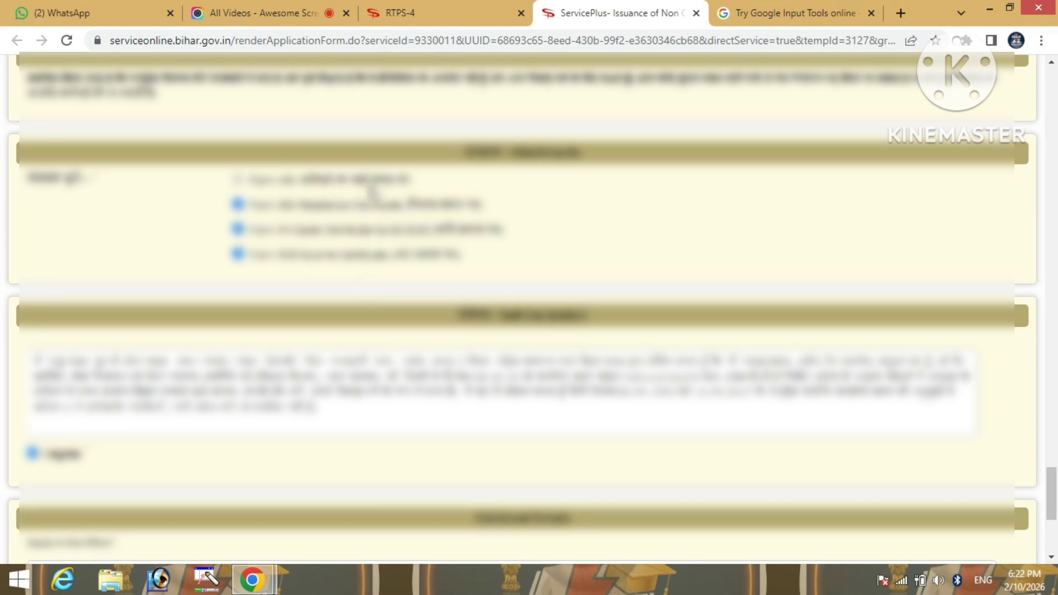
# Refresh the captcha image and type the new verification code
pyautogui.scroll(-3, 626, 273)
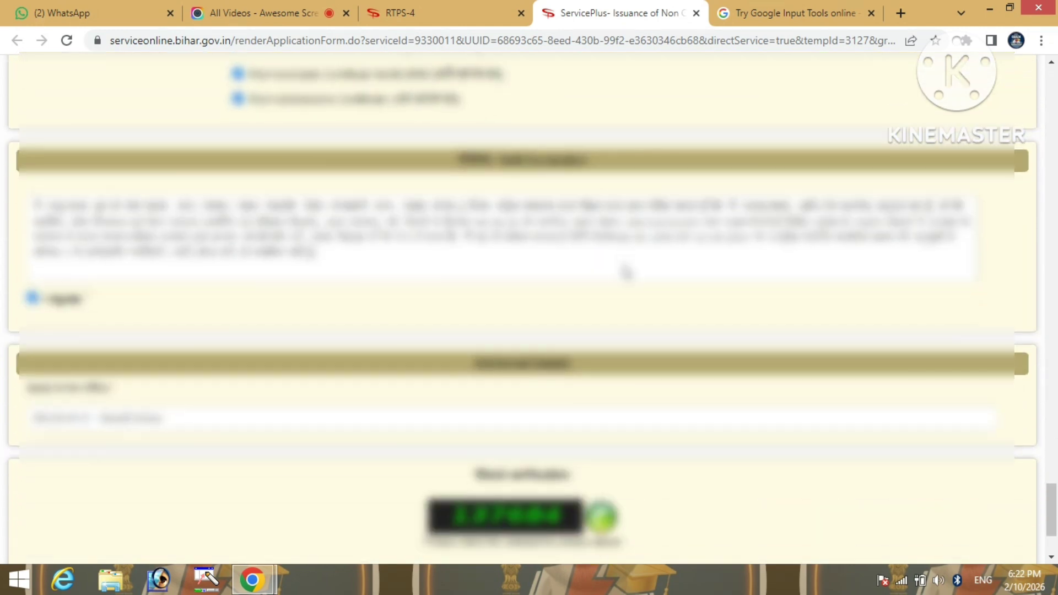
pyautogui.scroll(-3, 625, 266)
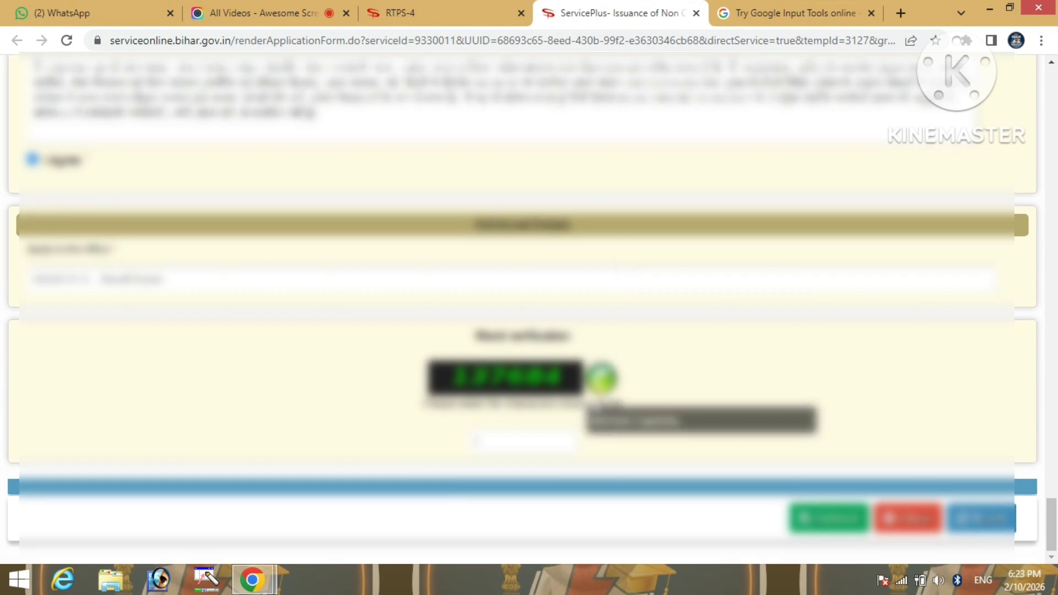
pyautogui.click(601, 379)
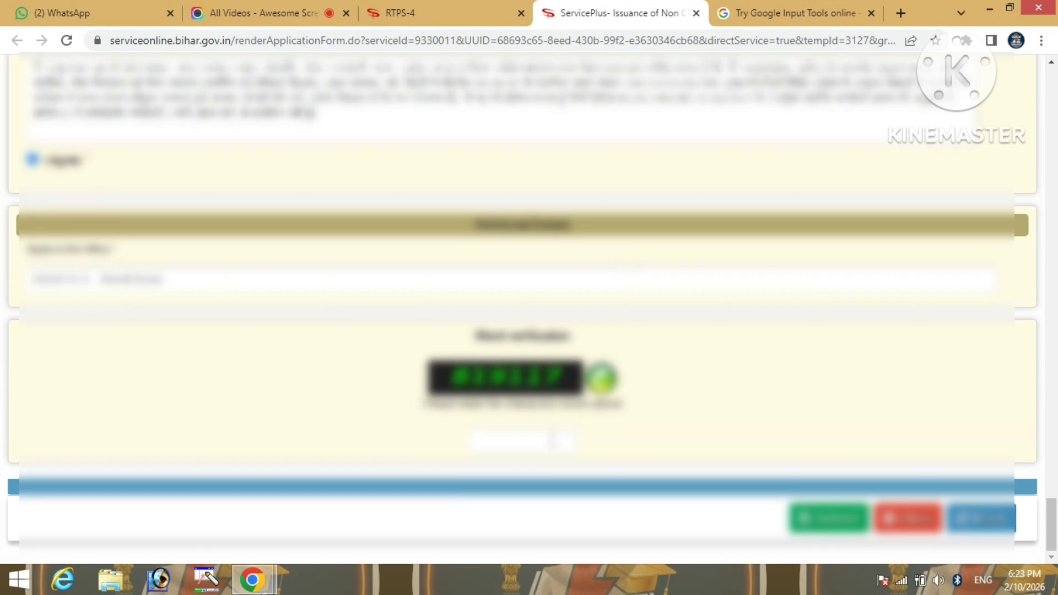
pyautogui.click(529, 454)
pyautogui.write('818')
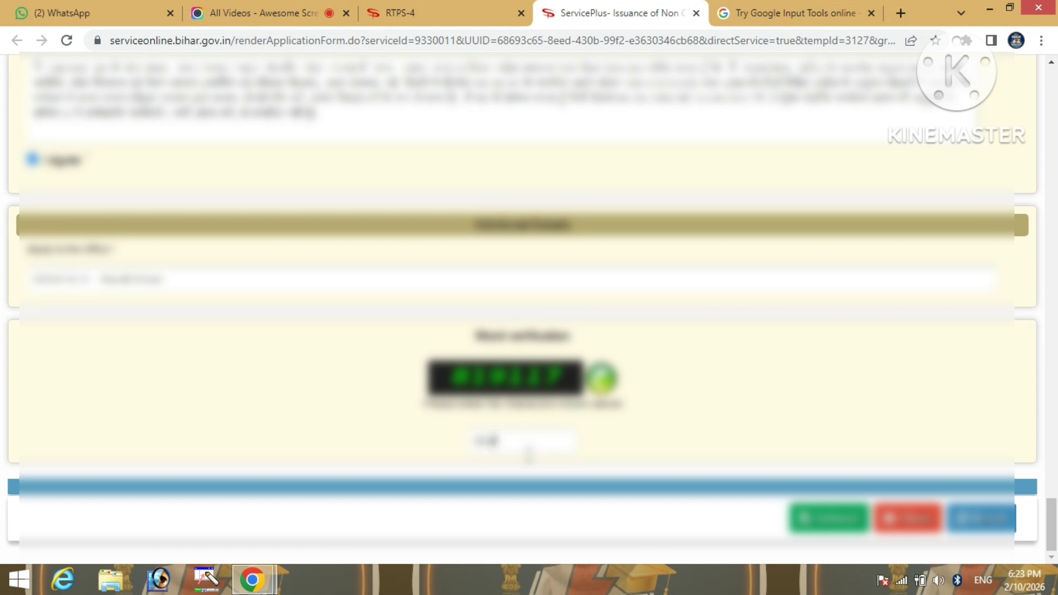
pyautogui.write('117')
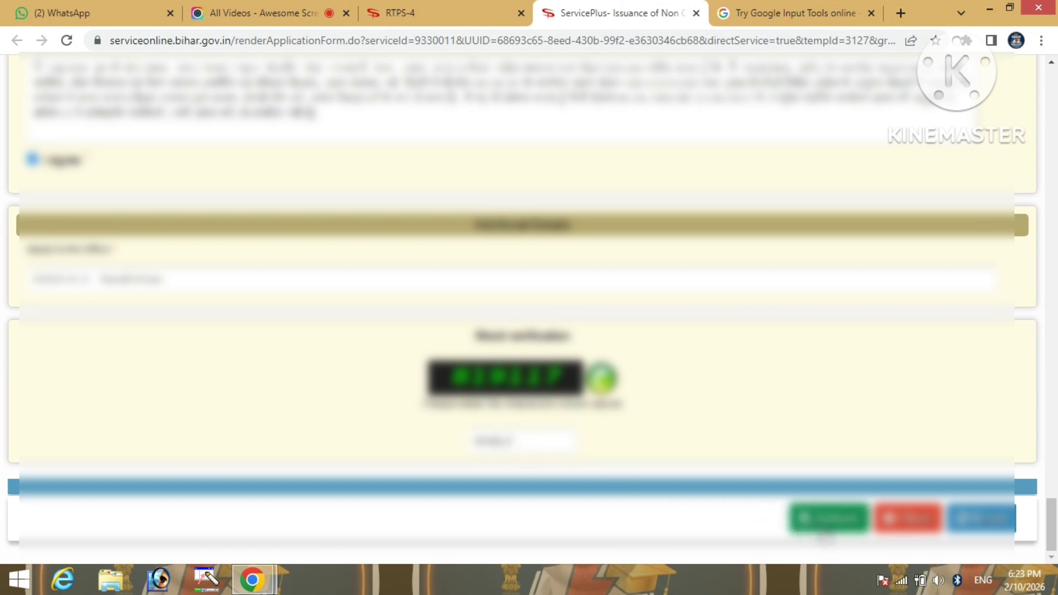
# After a submit attempt, pick the address's police station from the list
pyautogui.click(826, 521)
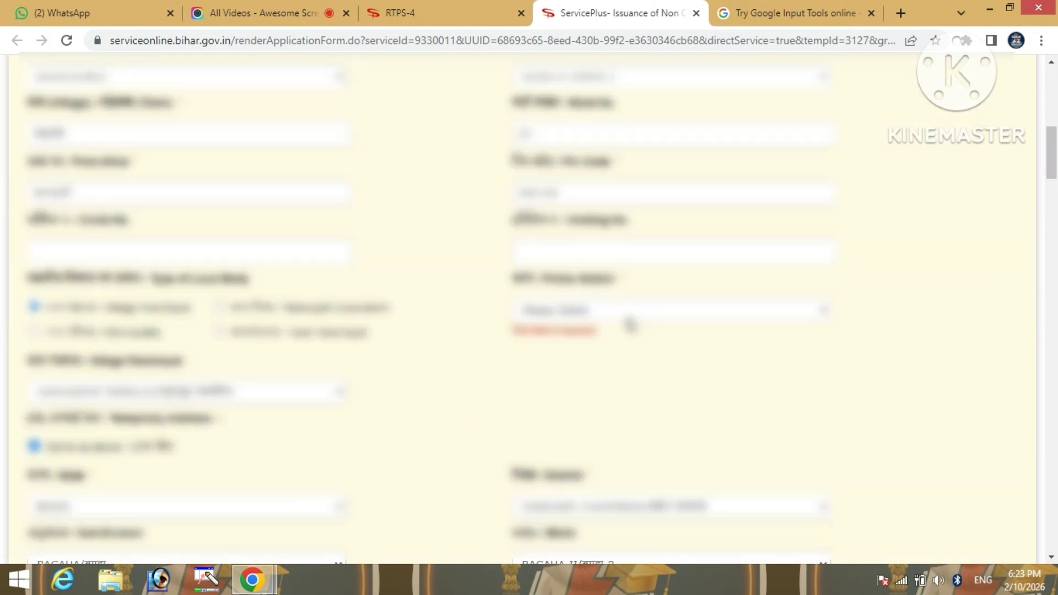
pyautogui.click(629, 320)
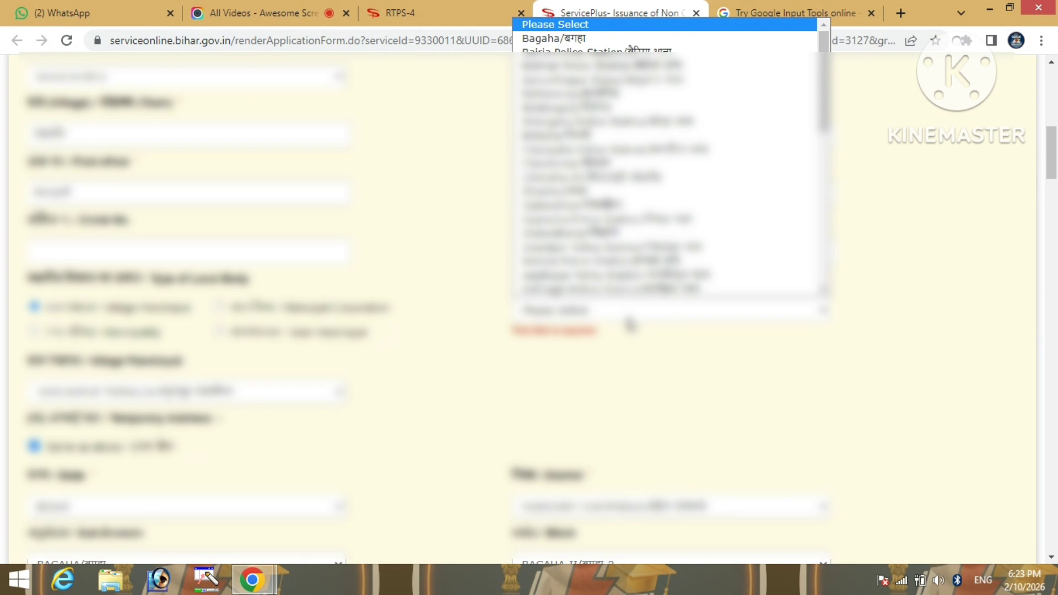
pyautogui.press('n')
pyautogui.press('Return')
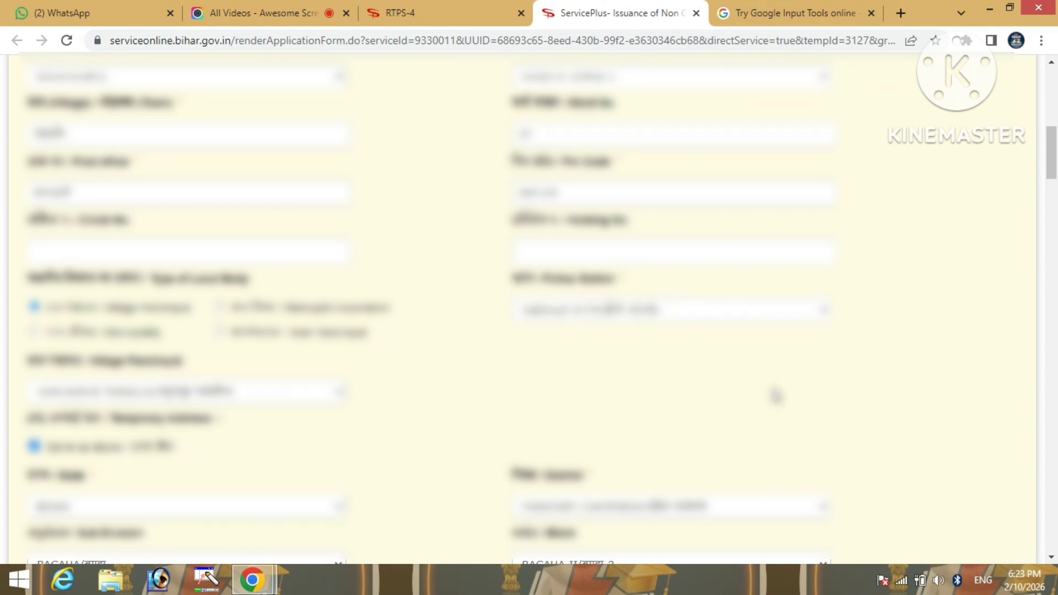
# Untick and re-tick 'same as address' so the second address copies the first again
pyautogui.scroll(-2, 774, 394)
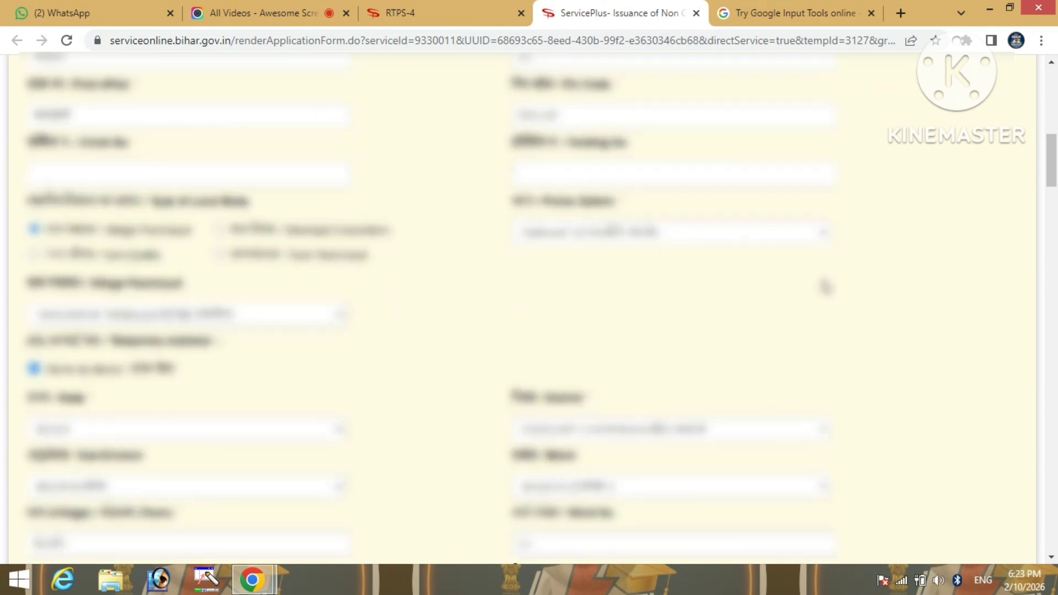
pyautogui.scroll(-4, 831, 307)
pyautogui.scroll(-12, 835, 310)
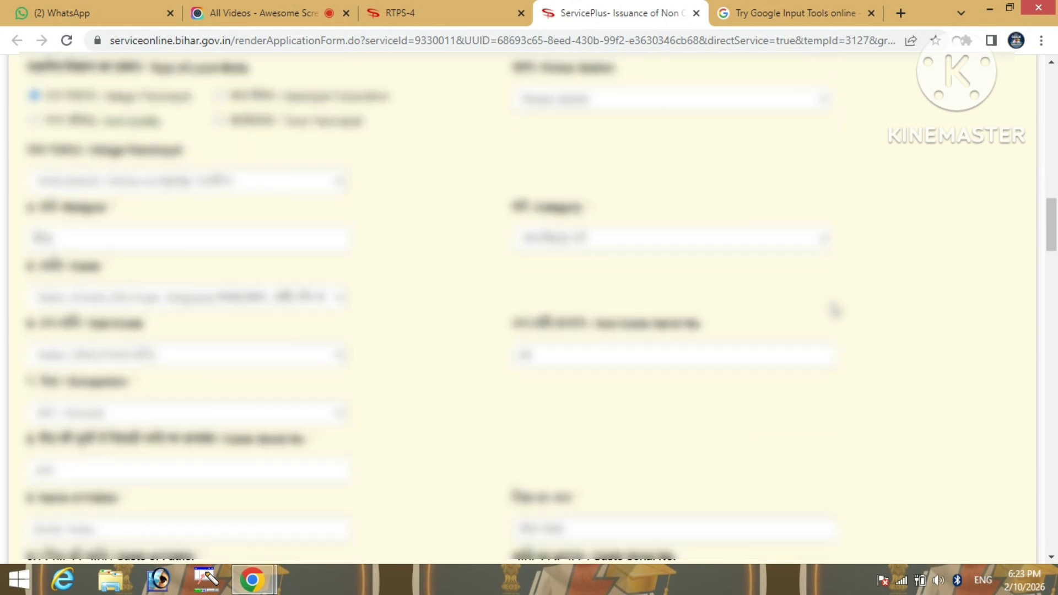
pyautogui.scroll(-4, 835, 311)
pyautogui.scroll(16, 838, 311)
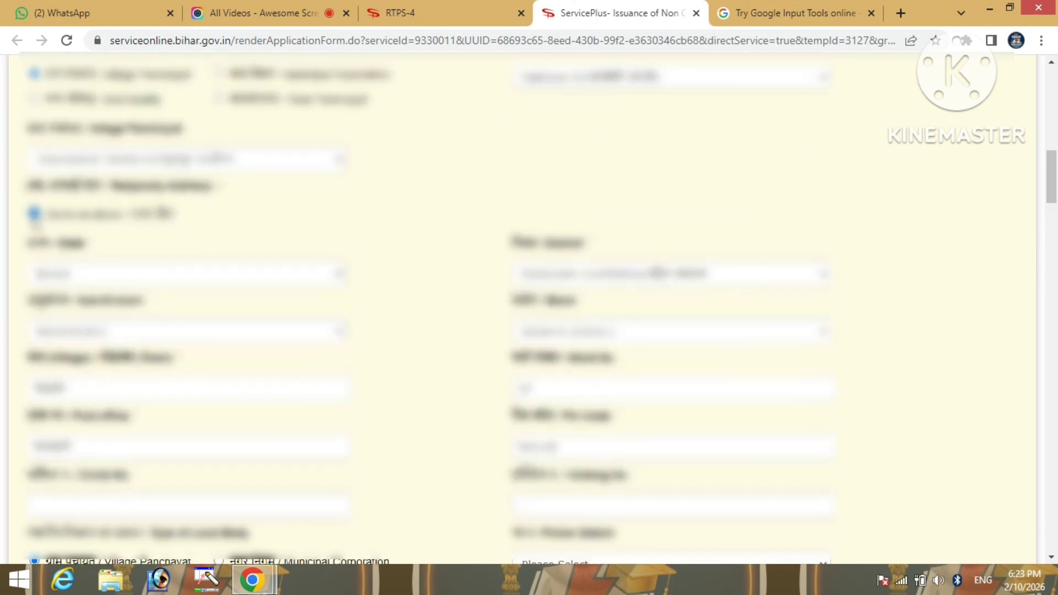
pyautogui.click(34, 214)
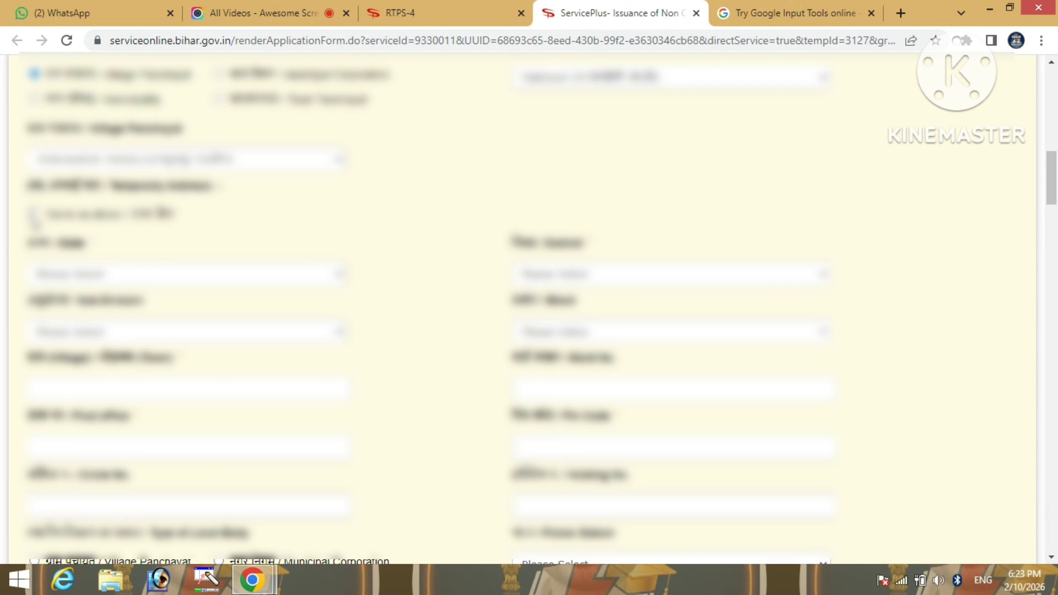
pyautogui.click(34, 214)
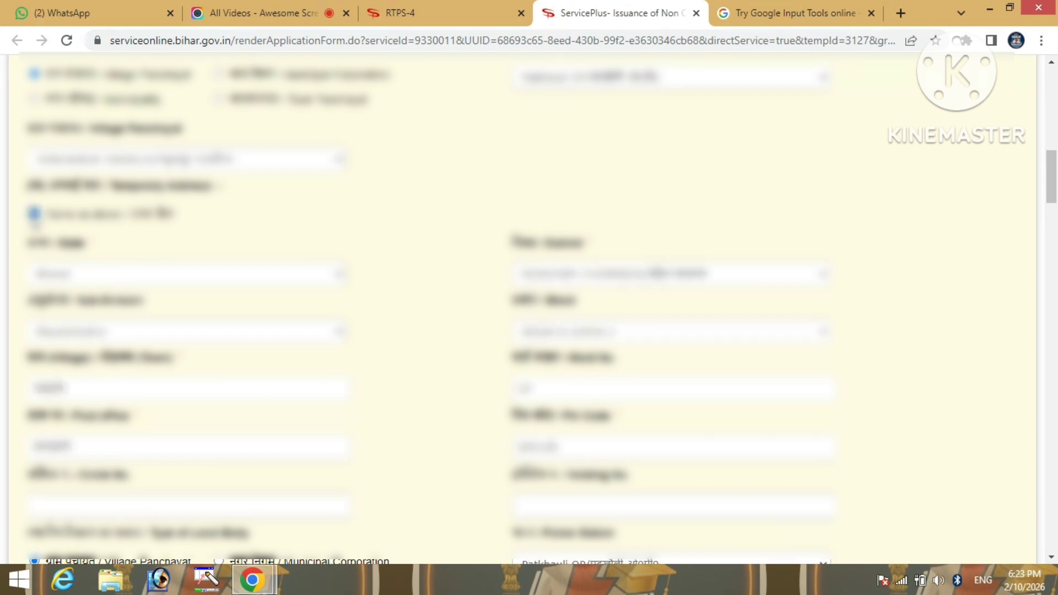
pyautogui.scroll(-3, 422, 211)
pyautogui.scroll(-3, 423, 209)
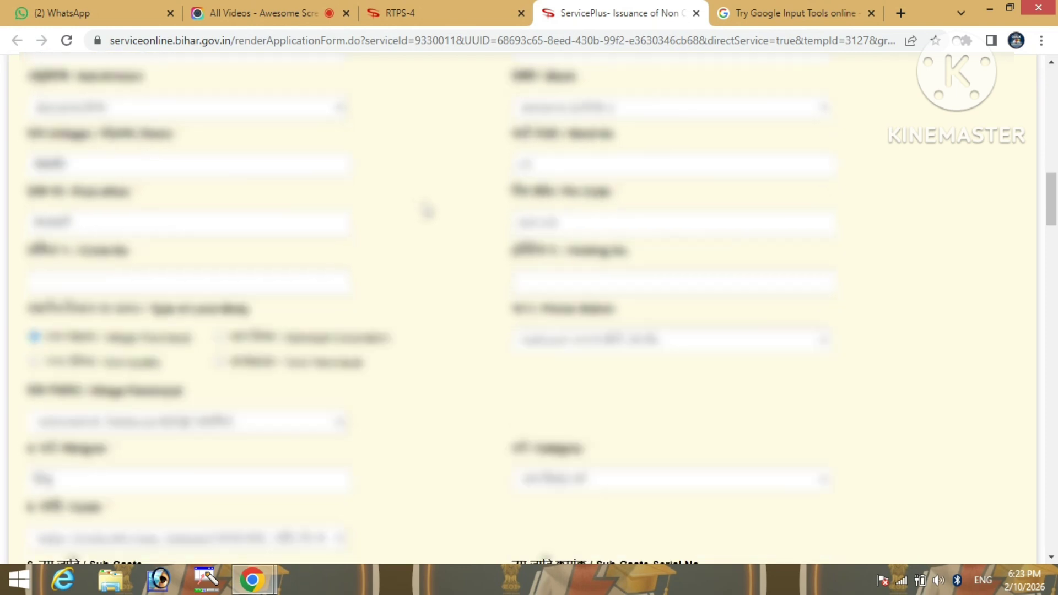
pyautogui.scroll(-6, 858, 300)
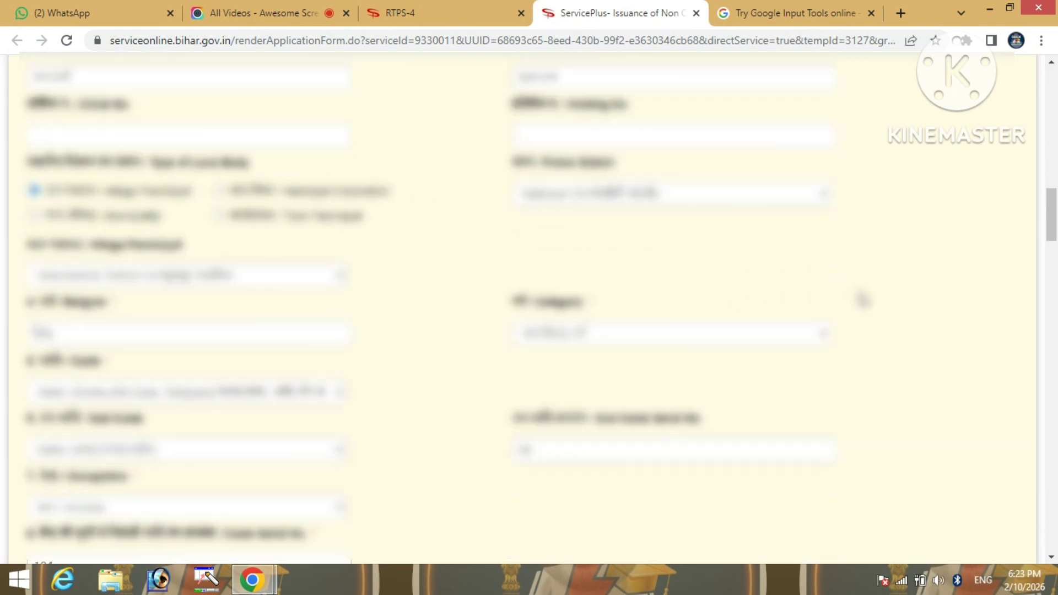
# Submit the OBC application form and confirm the submission
pyautogui.scroll(-20, 865, 300)
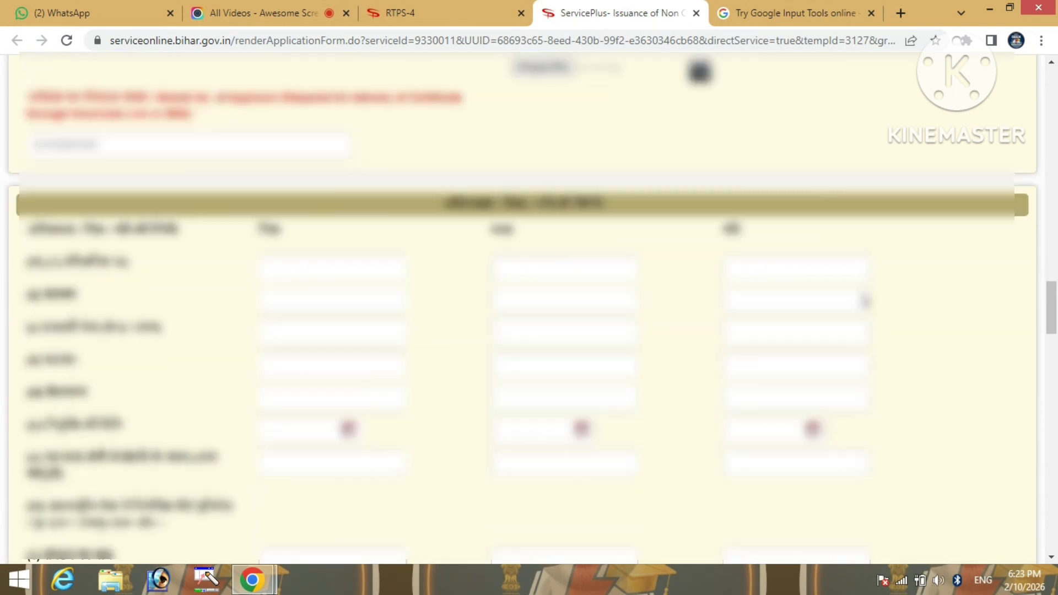
pyautogui.scroll(-20, 865, 300)
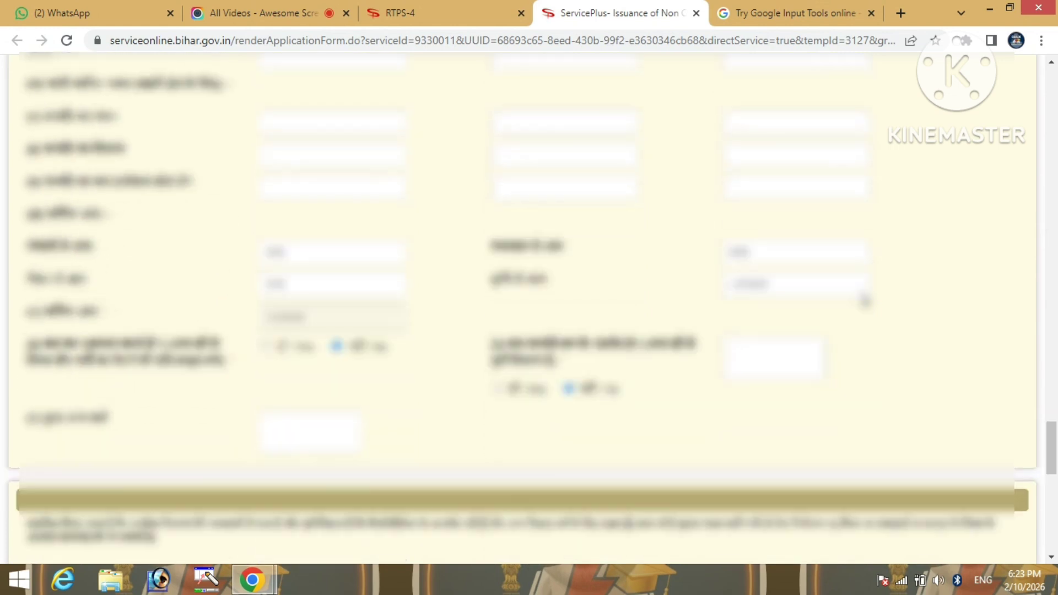
pyautogui.scroll(-1, 864, 301)
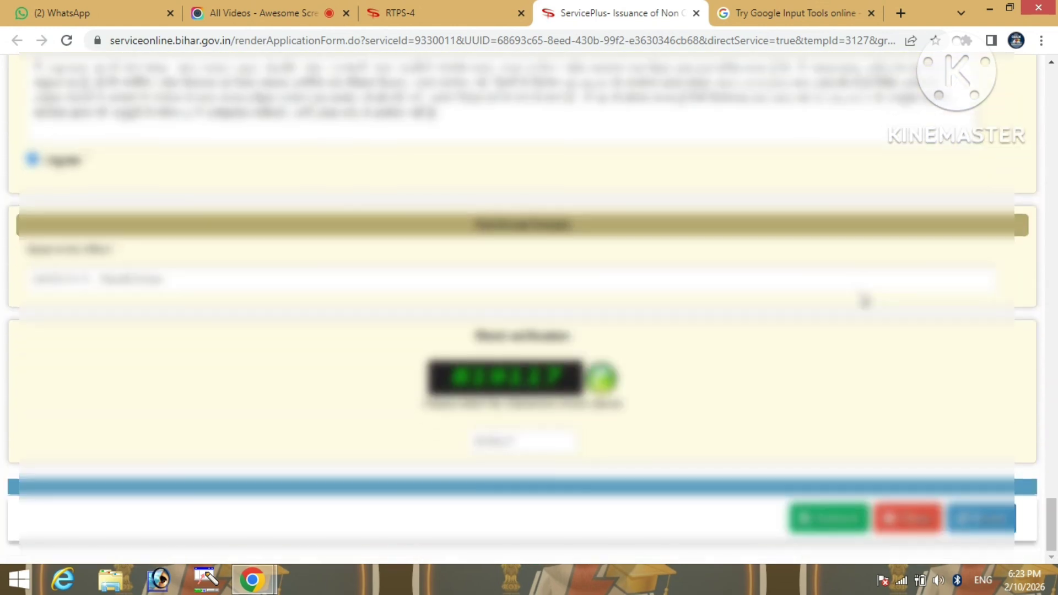
pyautogui.click(833, 518)
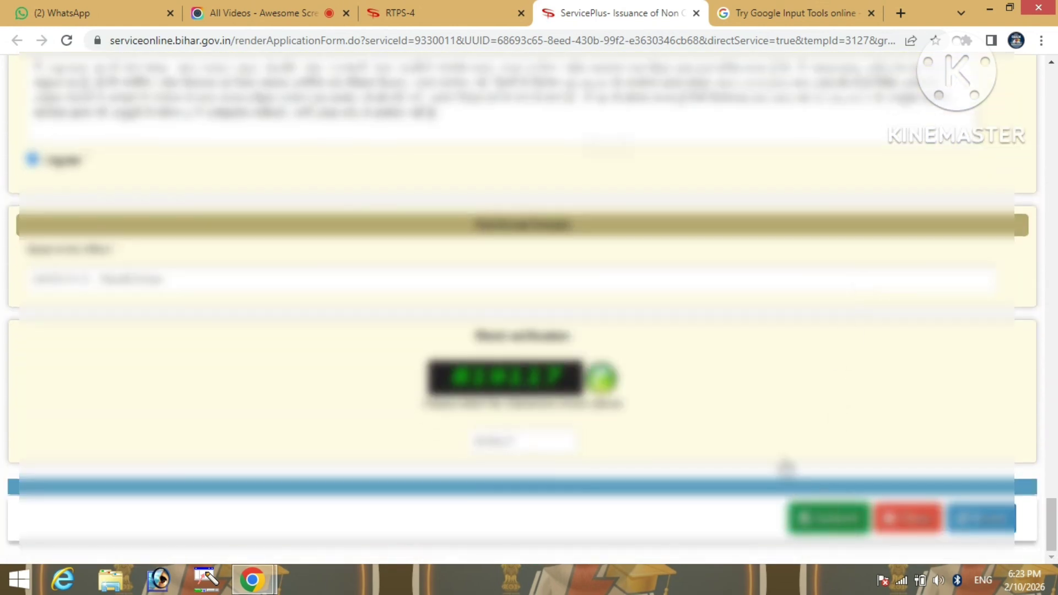
pyautogui.click(605, 160)
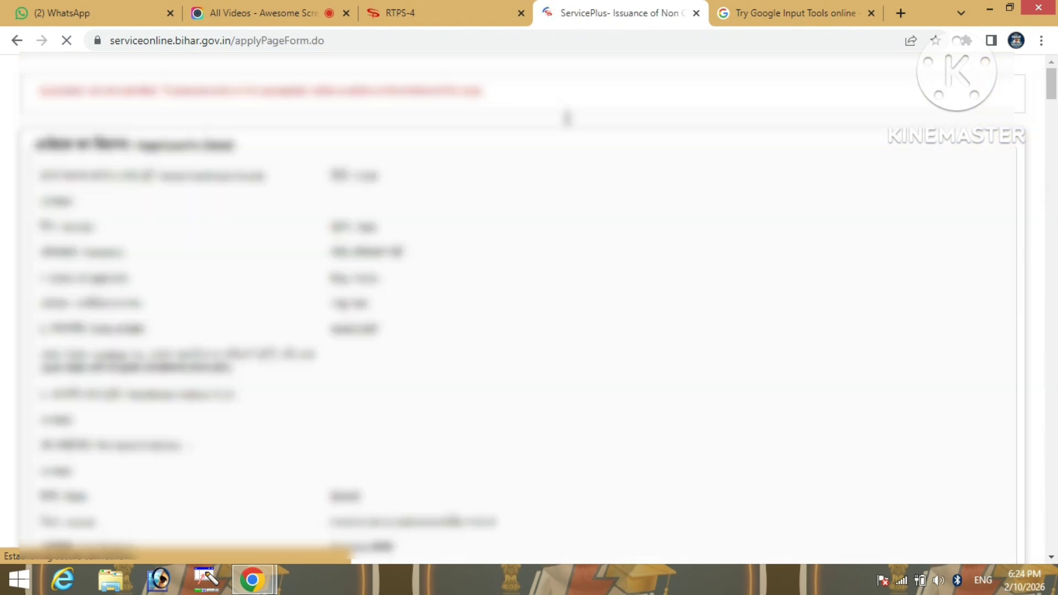
# Scroll through the read-only preview to review all entered details
pyautogui.scroll(15, 575, 139)
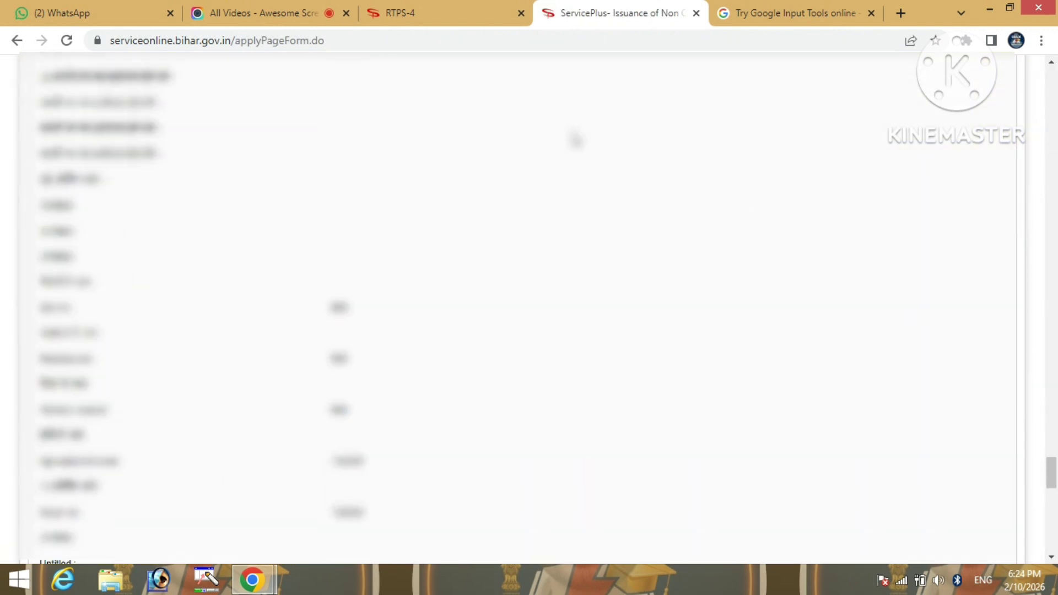
pyautogui.scroll(15, 575, 139)
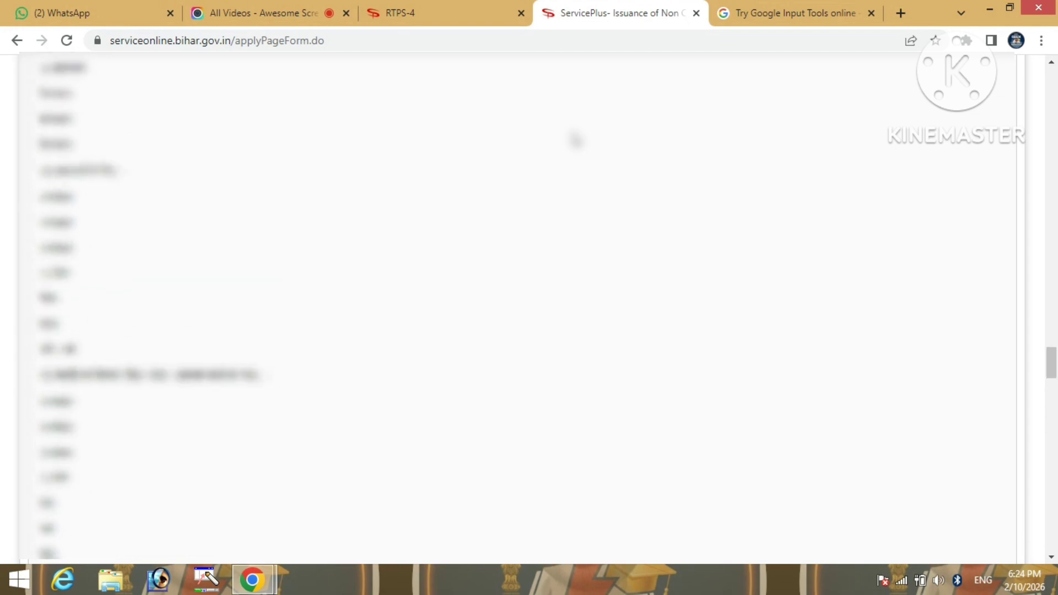
pyautogui.scroll(15, 575, 140)
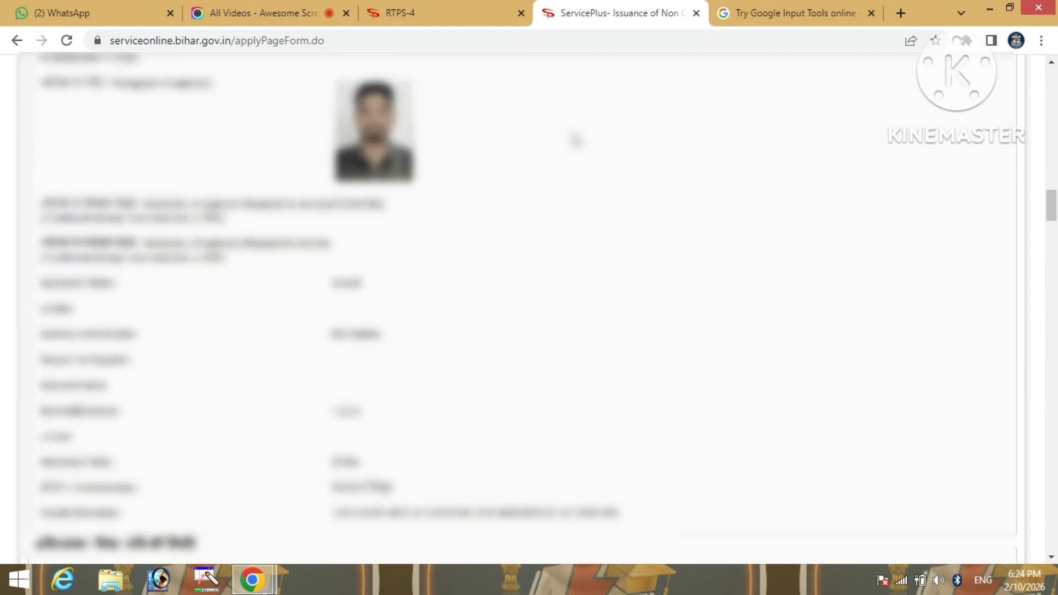
pyautogui.scroll(8, 575, 140)
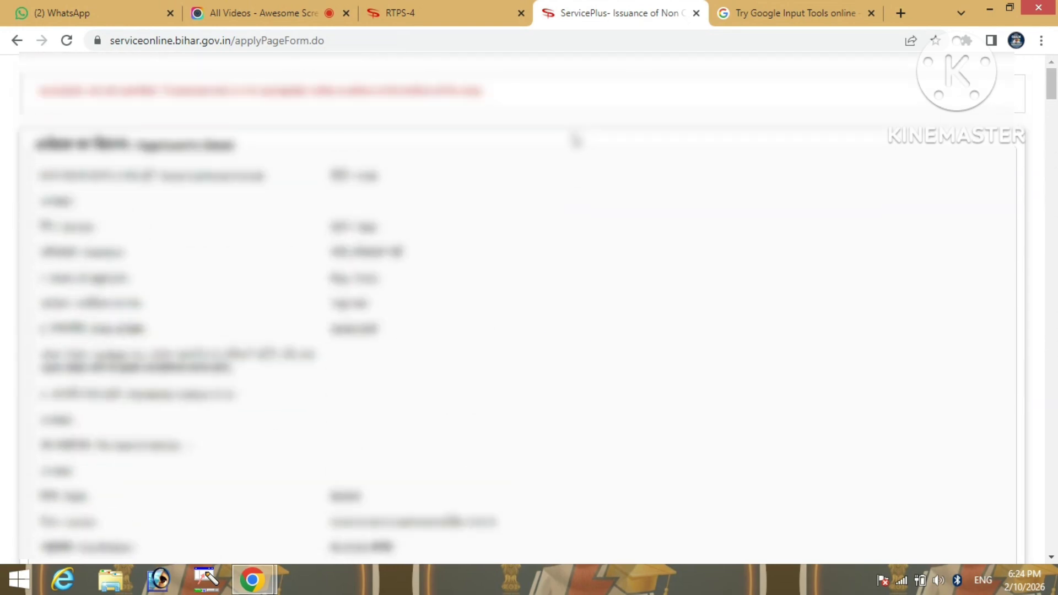
pyautogui.scroll(-2, 576, 146)
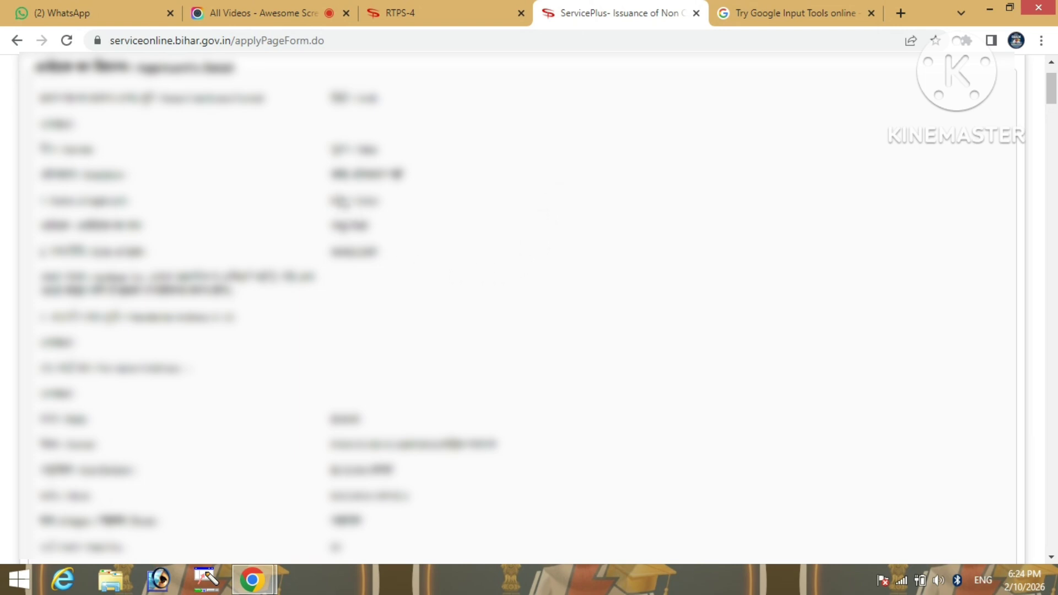
pyautogui.scroll(-6, 630, 231)
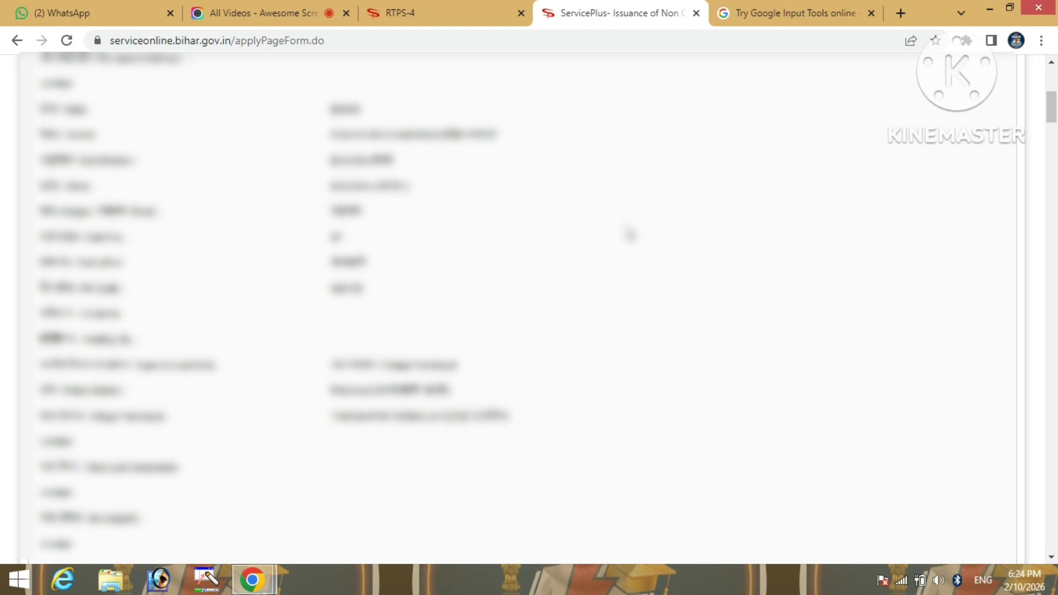
pyautogui.scroll(-8, 630, 234)
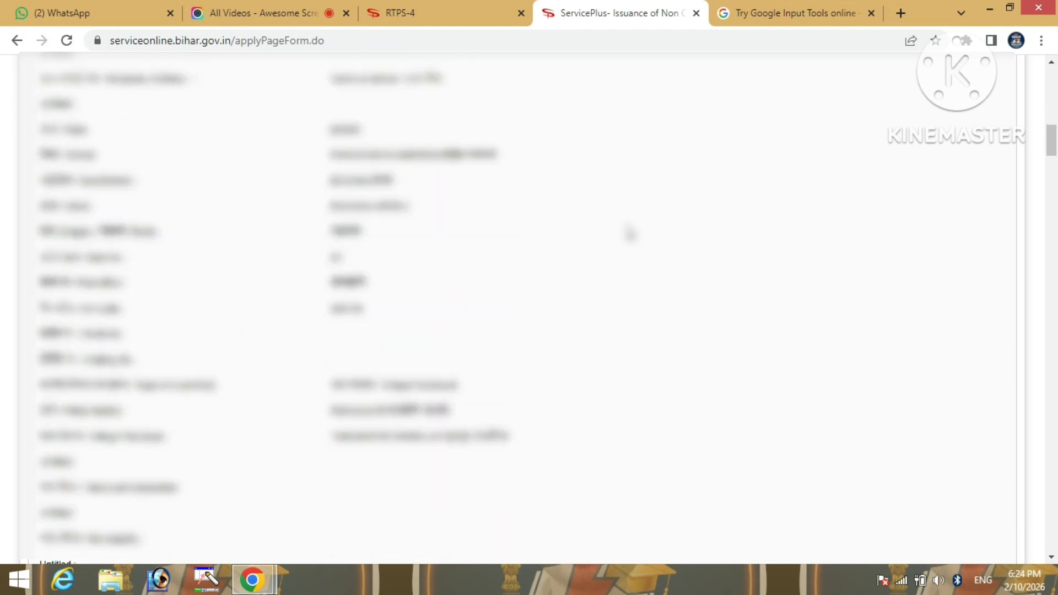
pyautogui.scroll(-10, 630, 234)
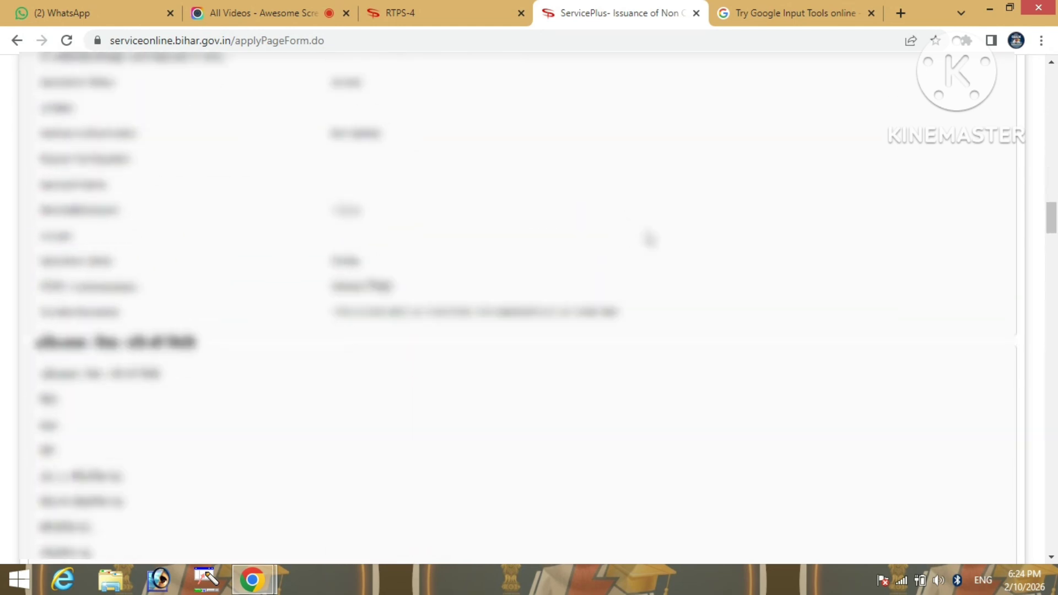
pyautogui.scroll(-5, 649, 238)
pyautogui.scroll(-20, 650, 239)
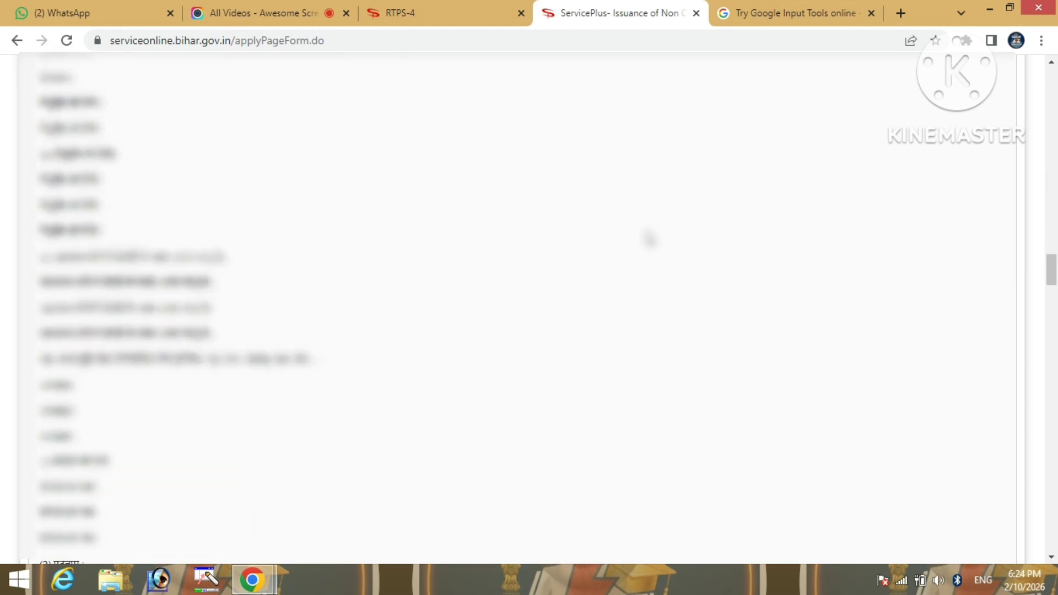
pyautogui.scroll(-20, 649, 238)
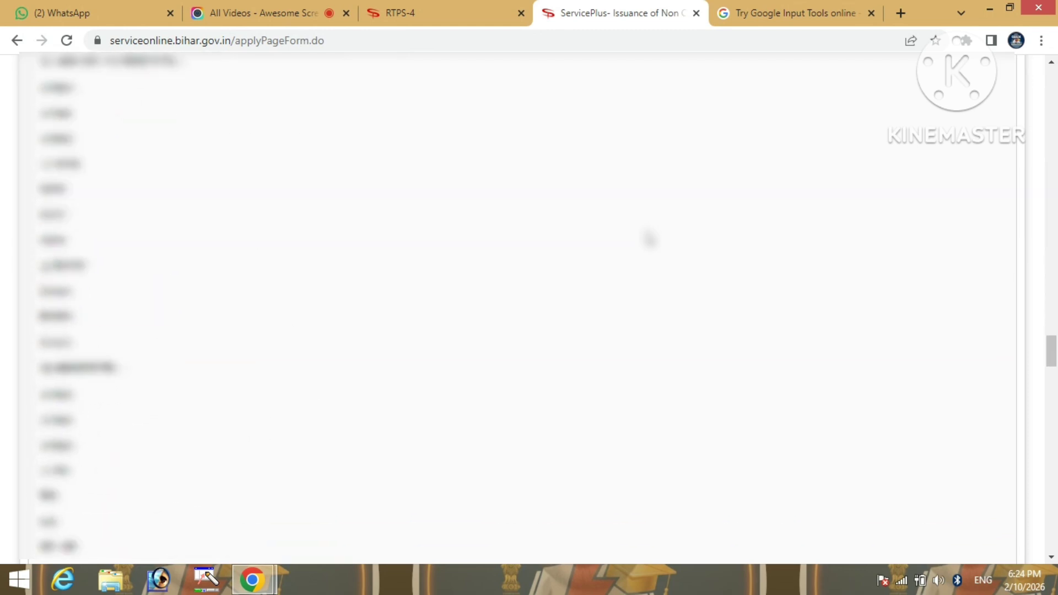
pyautogui.scroll(-20, 649, 238)
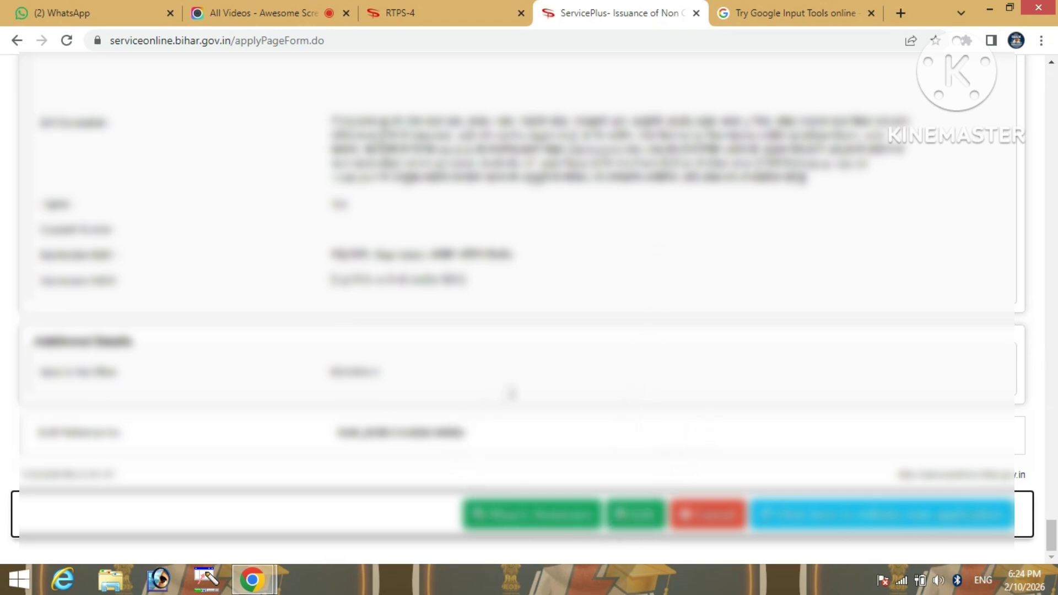
# Attach the caste certificate file as the first enclosure, typed as जाति प्रमाण पत्र
pyautogui.click(541, 523)
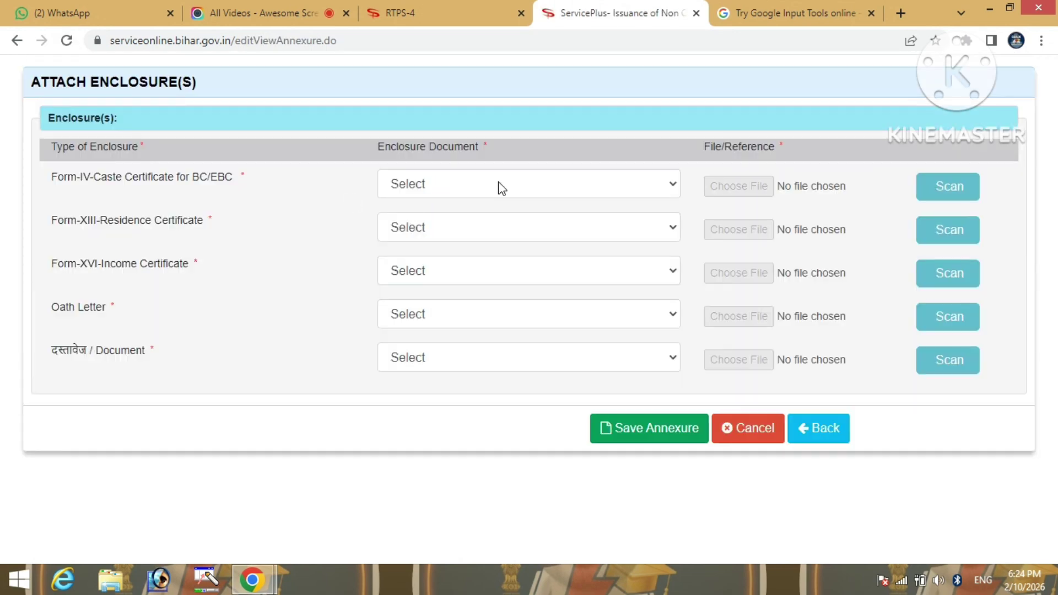
pyautogui.click(502, 188)
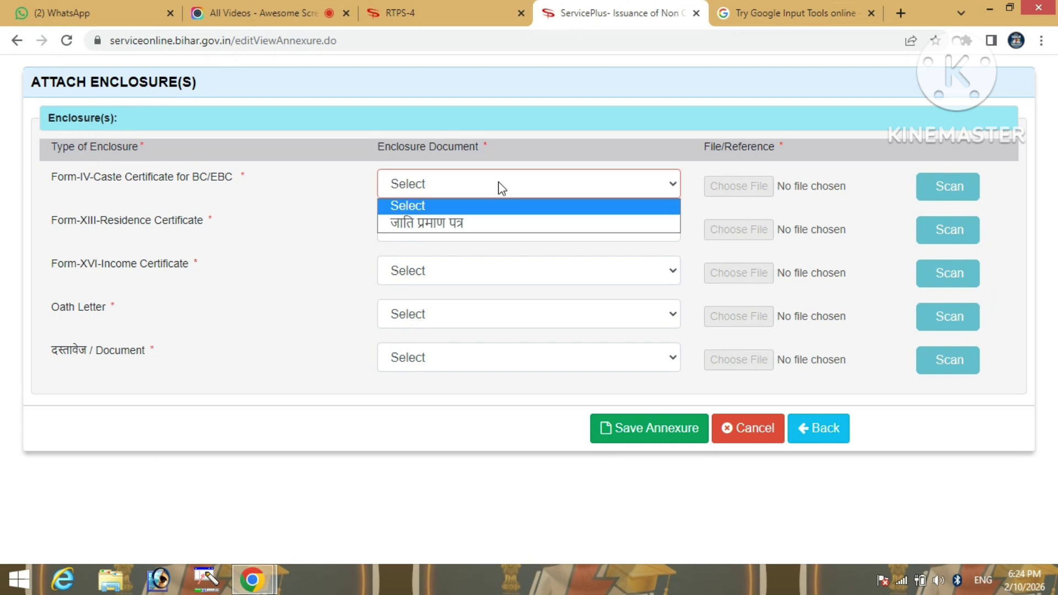
pyautogui.click(469, 229)
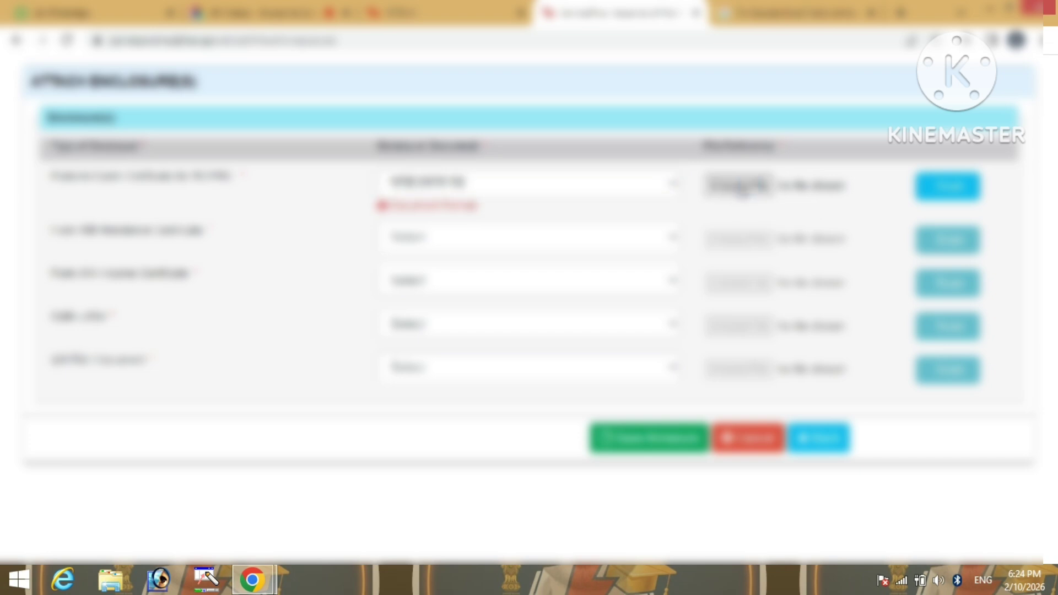
pyautogui.click(739, 186)
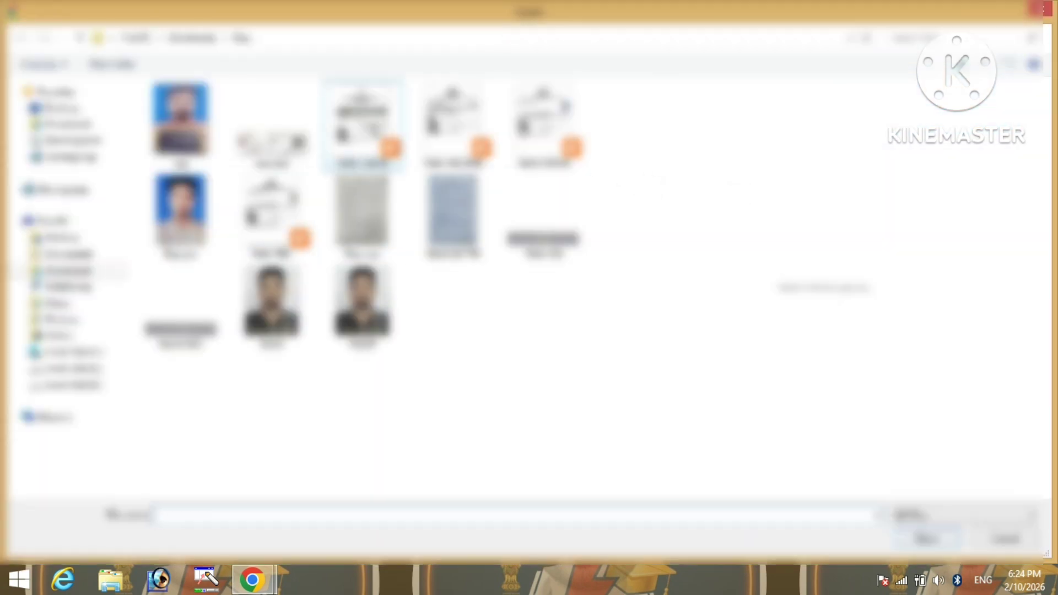
pyautogui.click(362, 124)
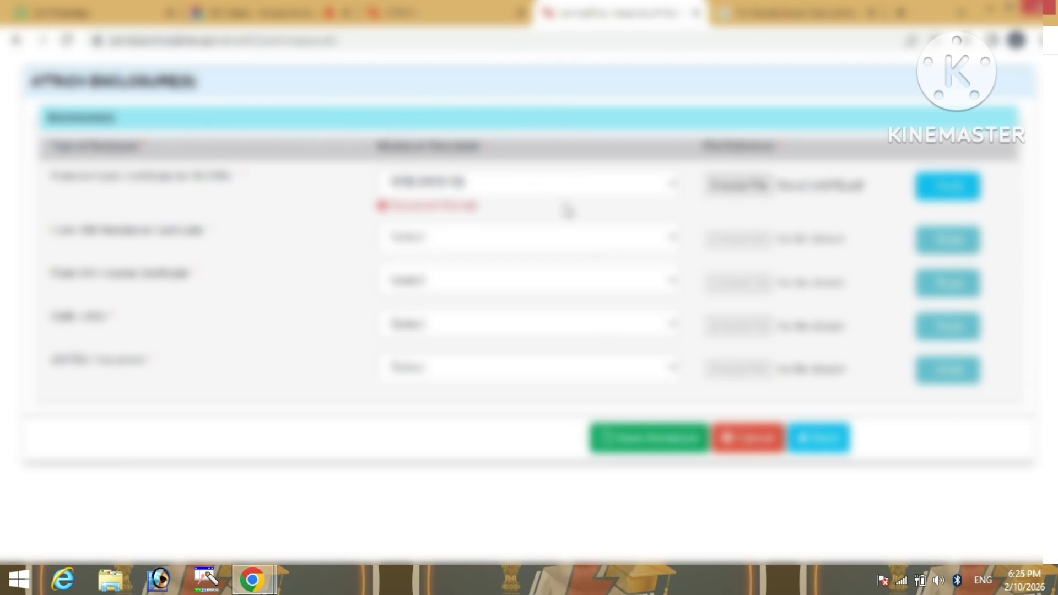
# Choose a document type for the second enclosure and attach its file
pyautogui.click(480, 242)
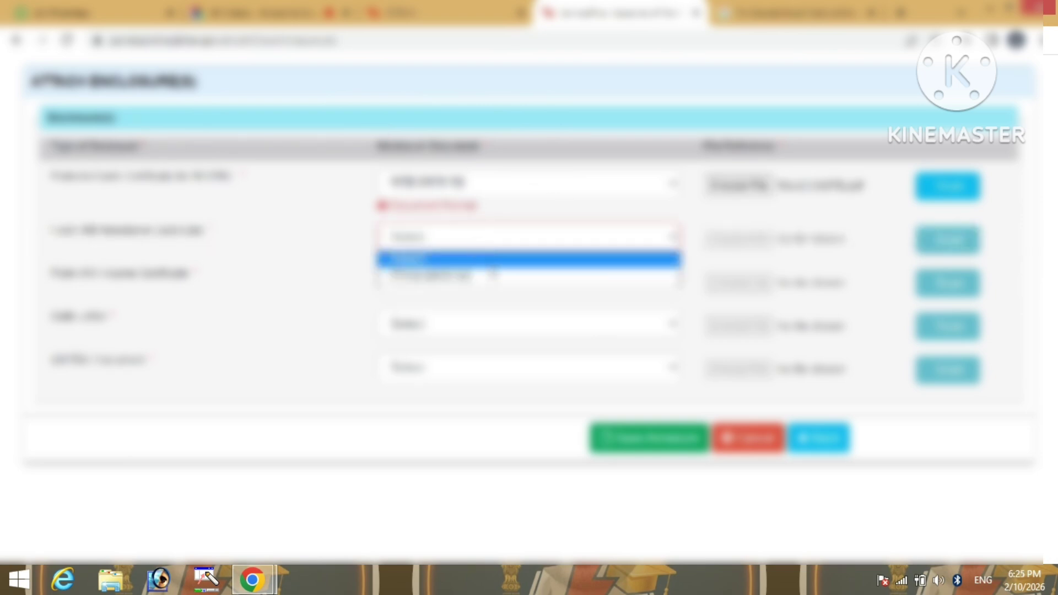
pyautogui.click(492, 274)
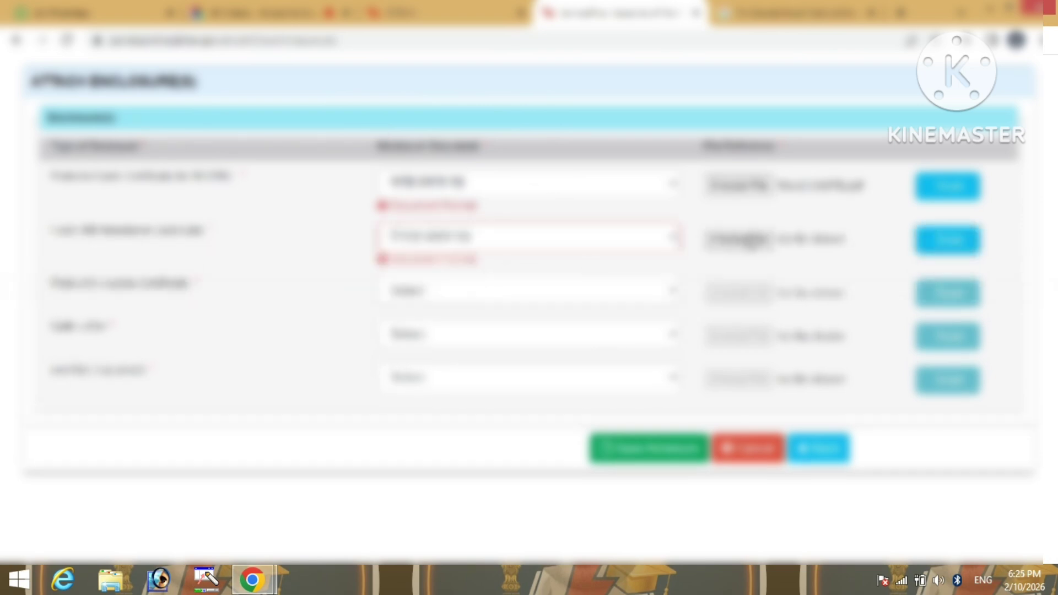
pyautogui.click(751, 241)
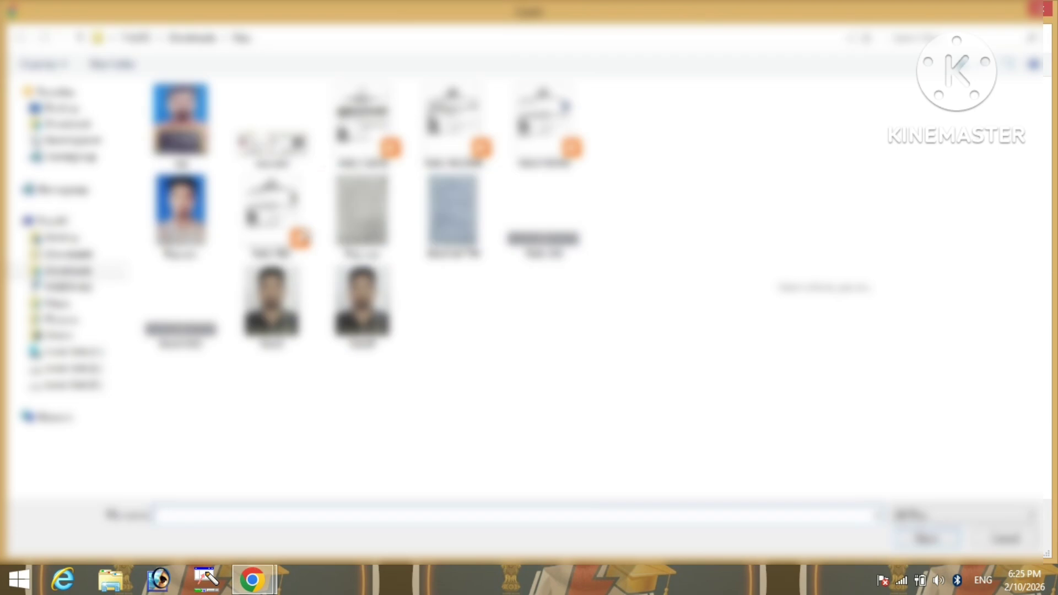
pyautogui.doubleClick(275, 223)
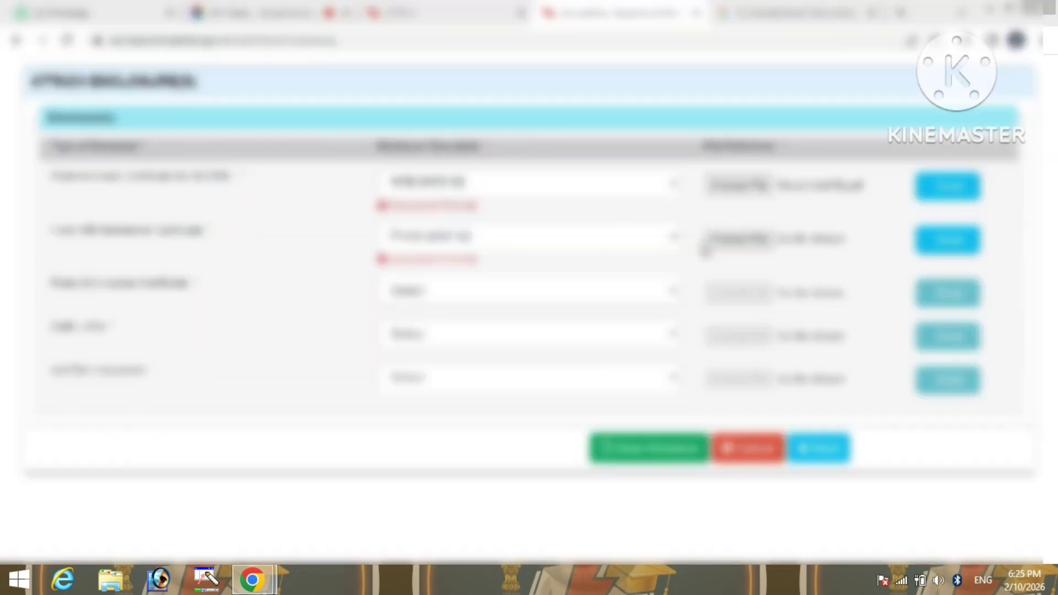
pyautogui.click(527, 292)
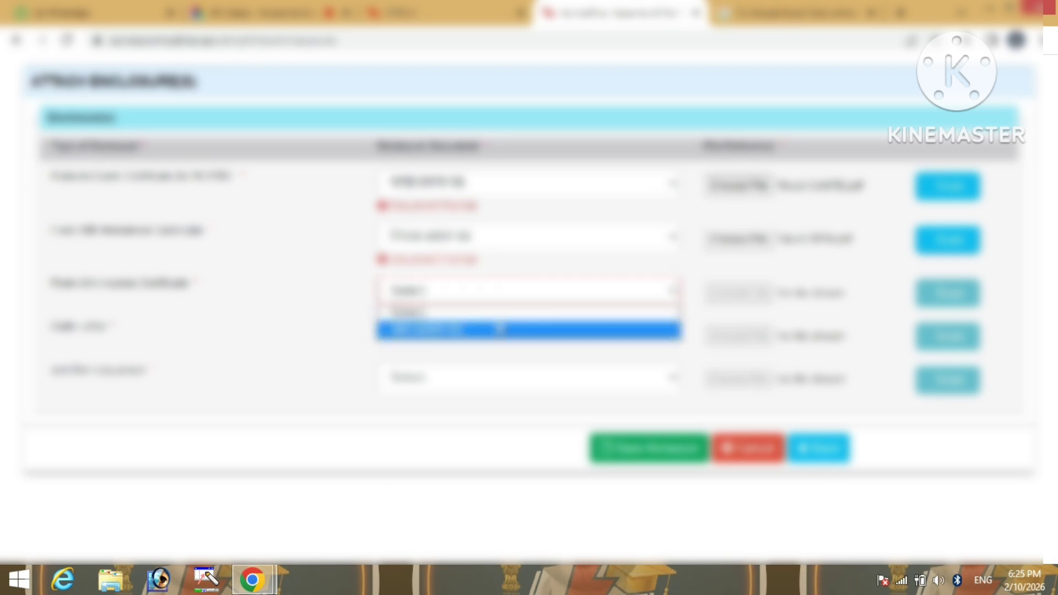
# Set document types for enclosures 3 and 4, attaching the grey scanned document to the fourth
pyautogui.click(500, 329)
pyautogui.click(759, 293)
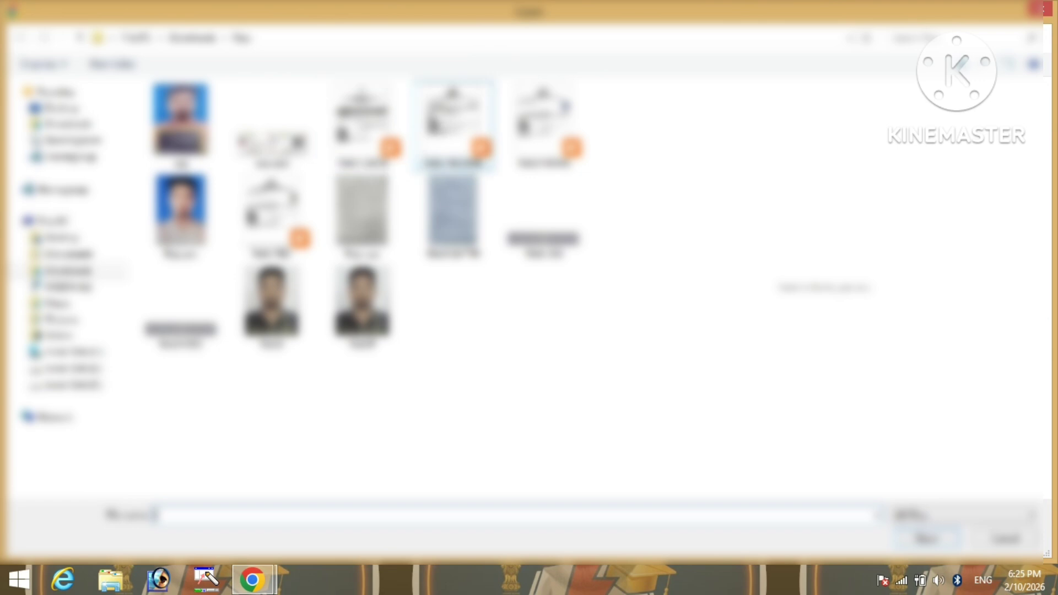
pyautogui.doubleClick(482, 162)
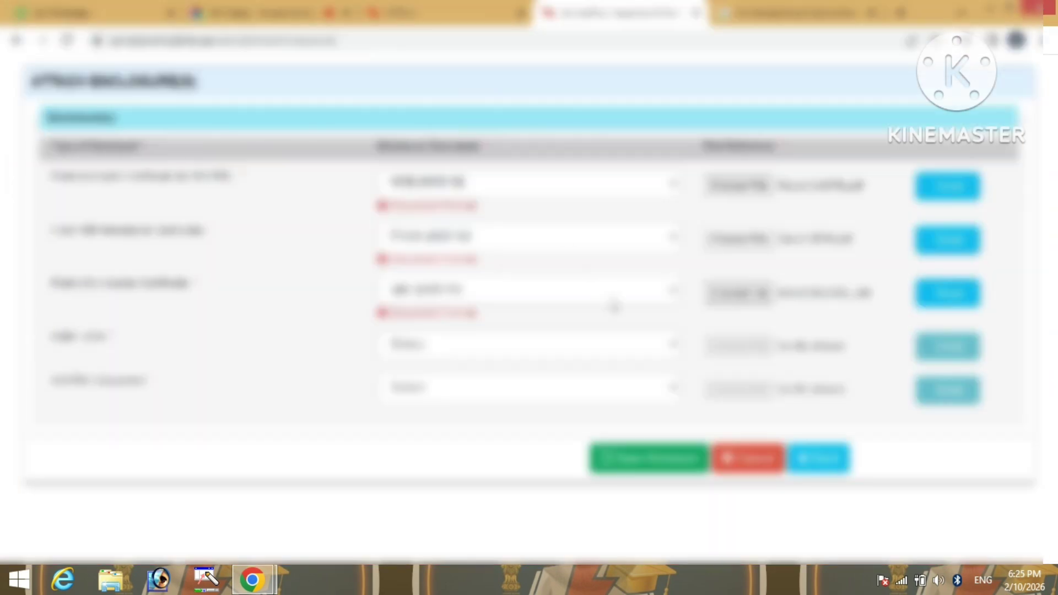
pyautogui.click(553, 354)
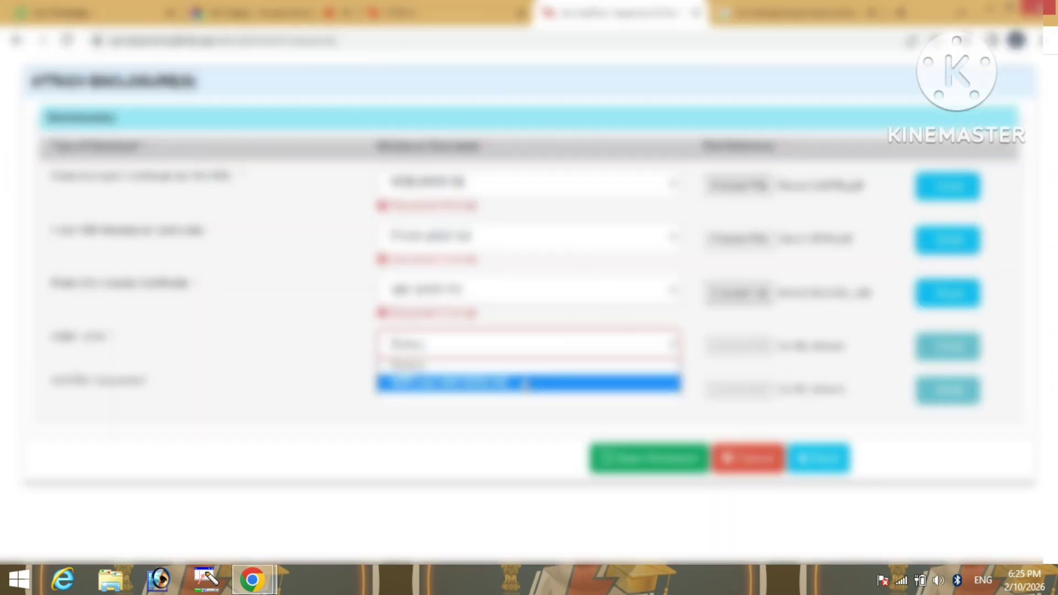
pyautogui.click(526, 383)
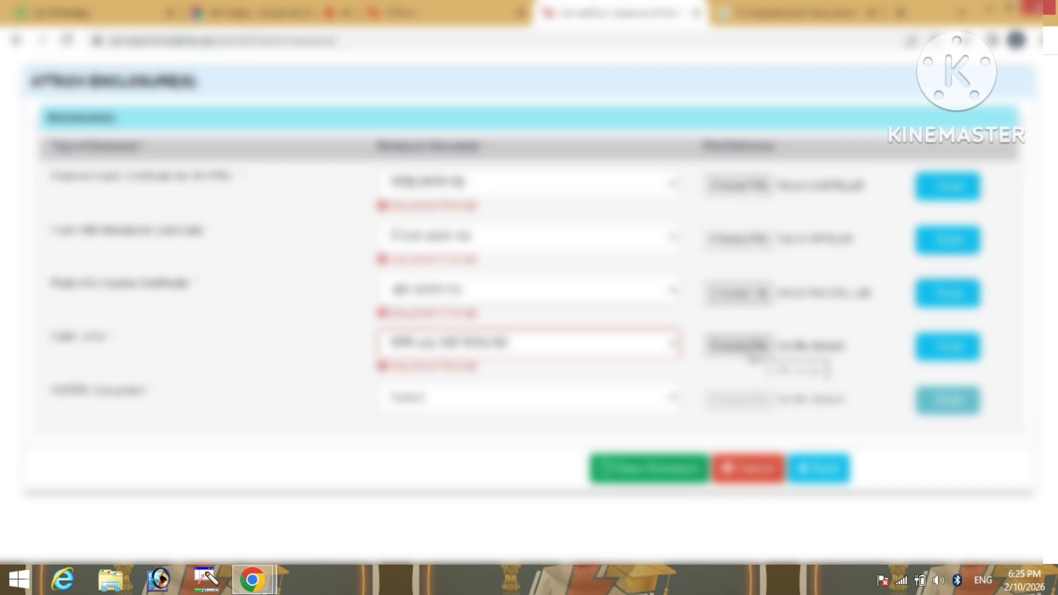
pyautogui.click(739, 345)
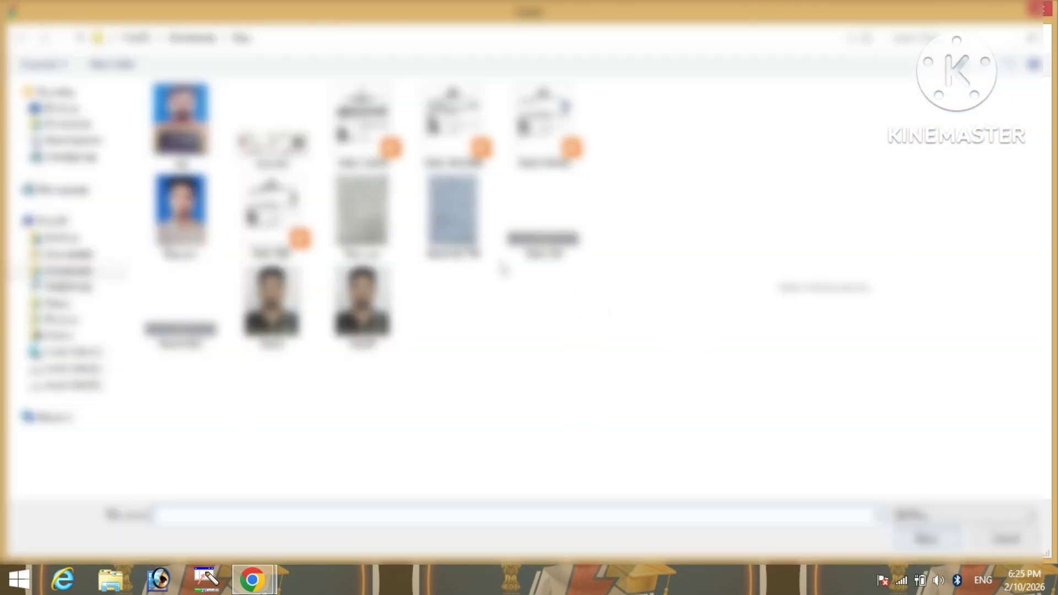
pyautogui.click(393, 241)
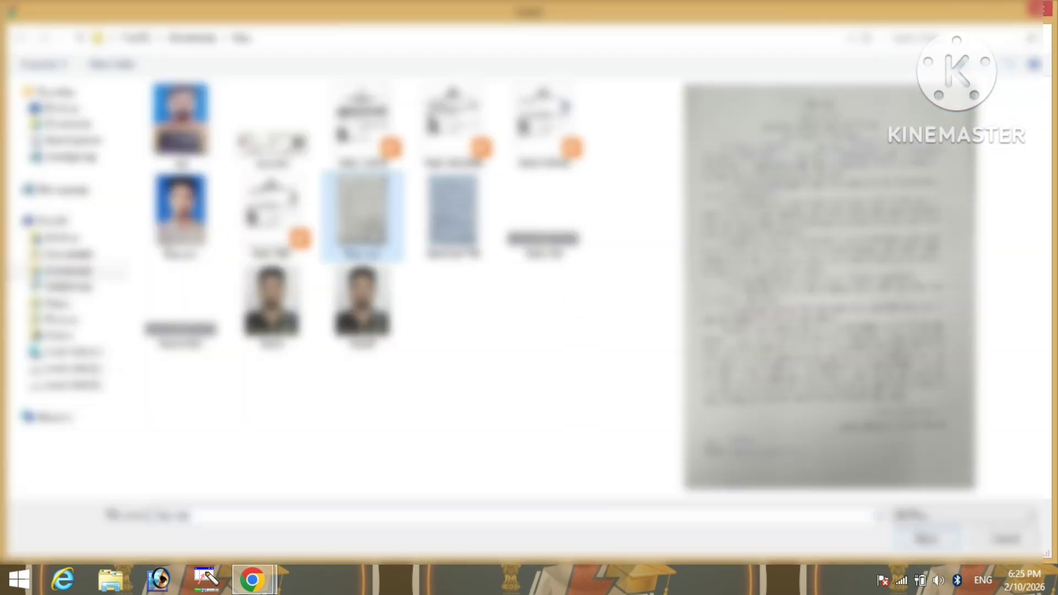
pyautogui.doubleClick(373, 236)
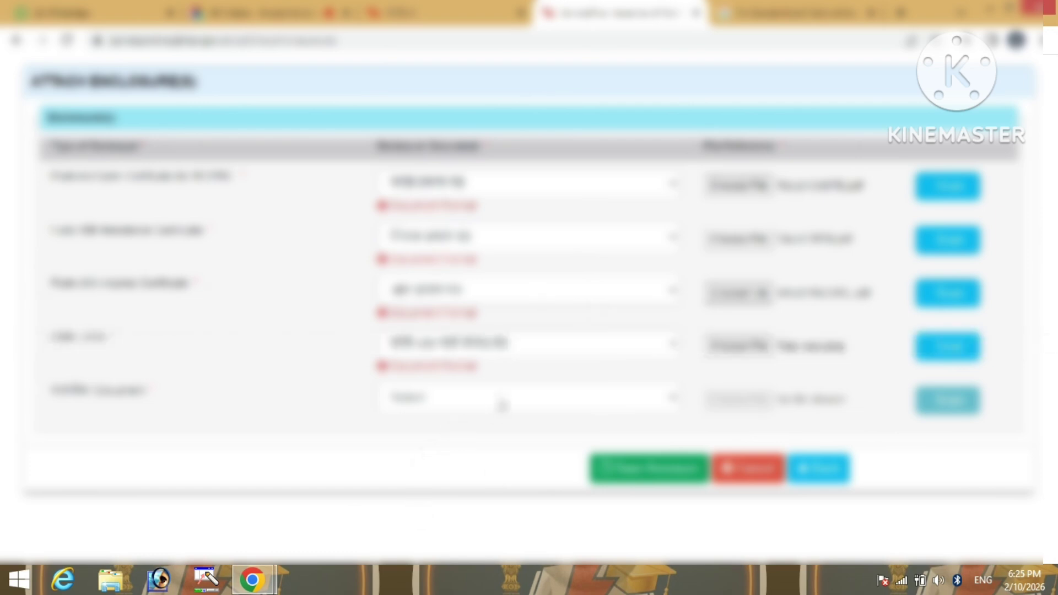
pyautogui.click(502, 406)
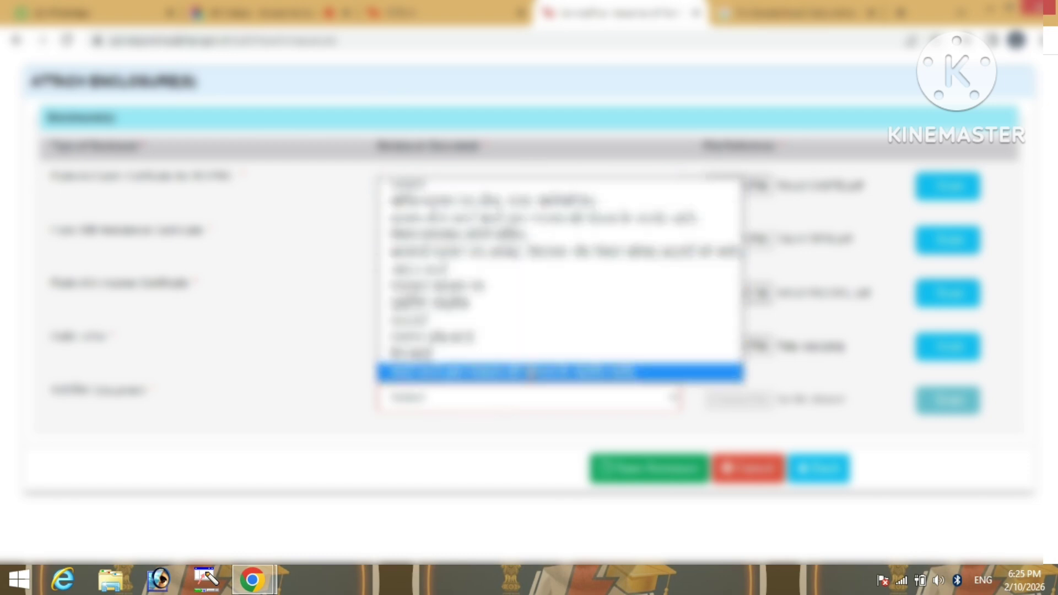
# Attach the fifth enclosure's file and save all five annexures to reach the preview
pyautogui.click(518, 271)
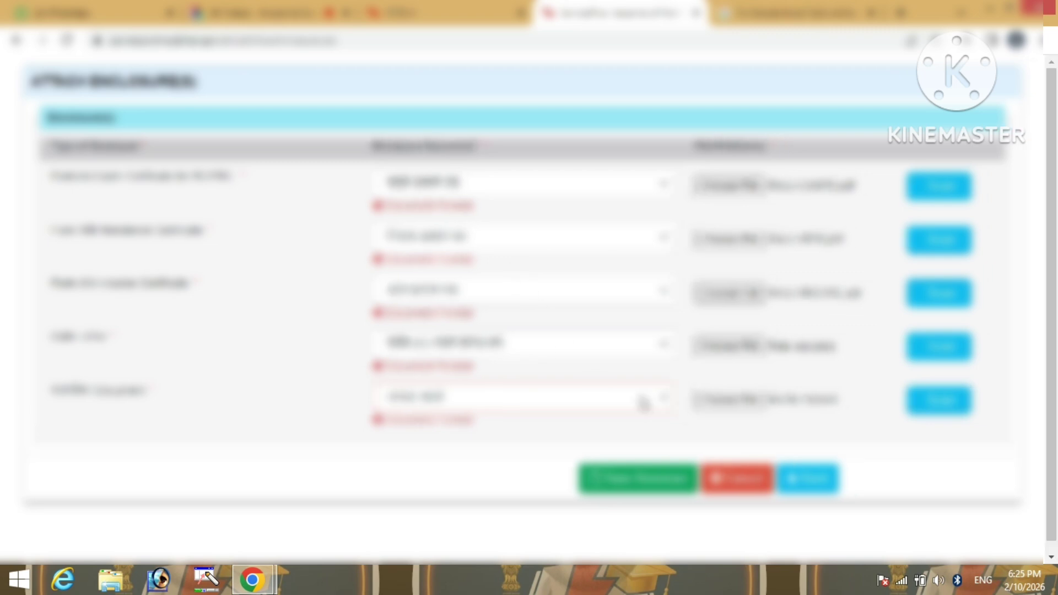
pyautogui.click(724, 400)
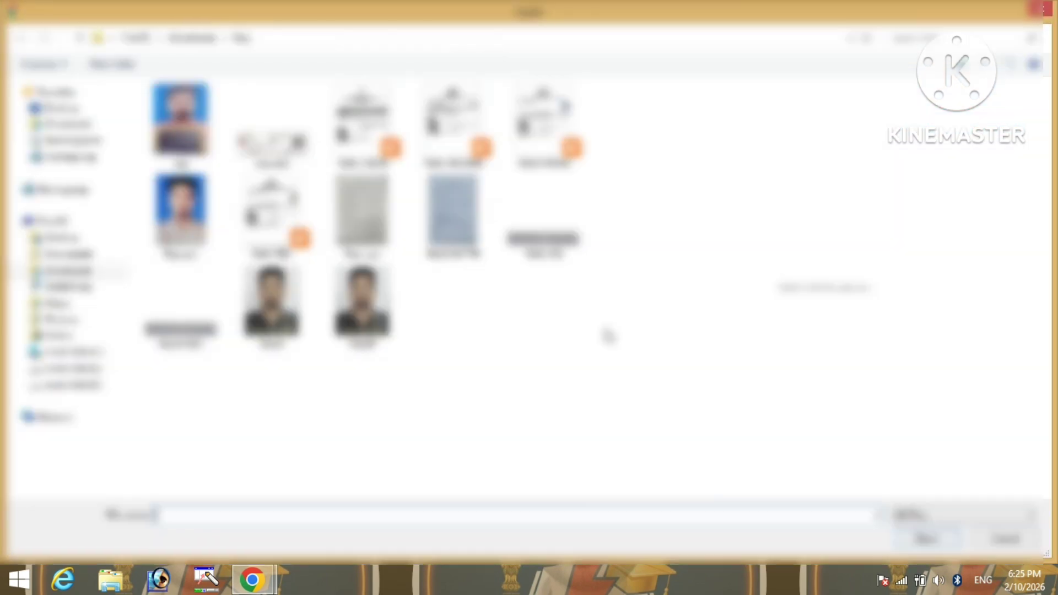
pyautogui.doubleClick(270, 127)
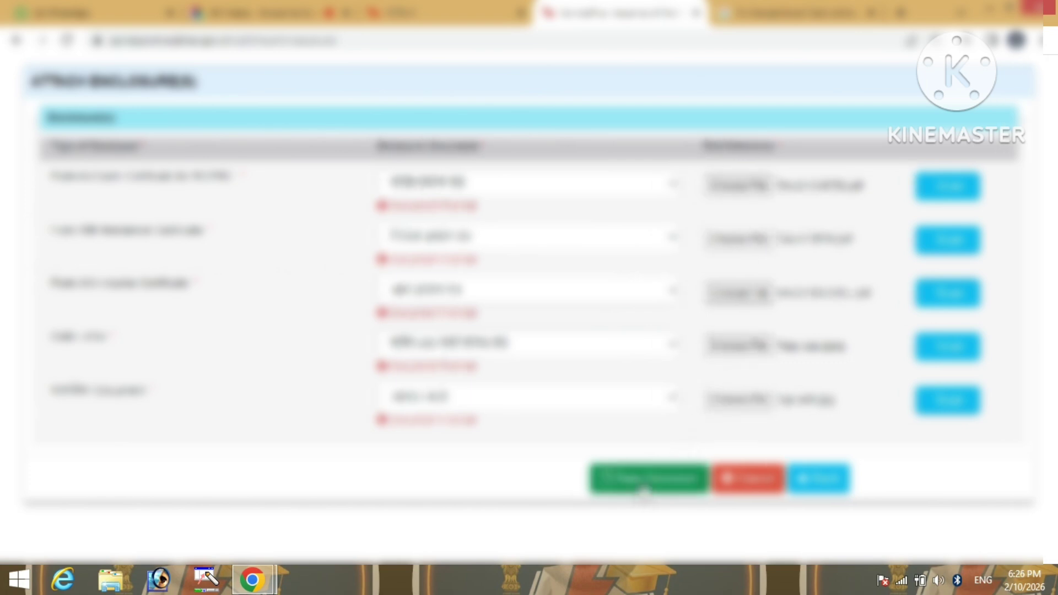
pyautogui.click(644, 490)
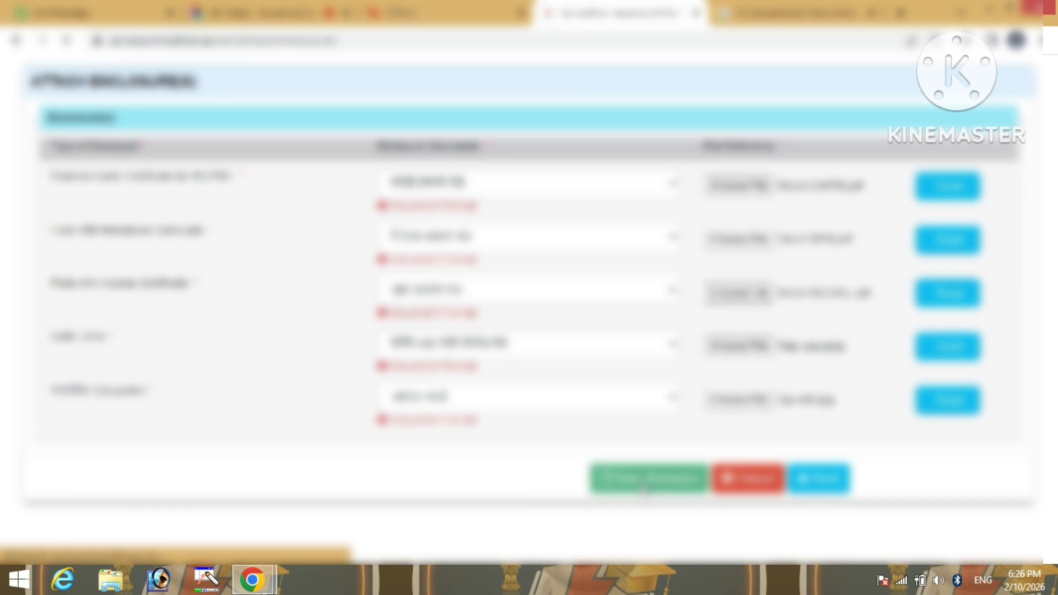
pyautogui.scroll(-15, 607, 447)
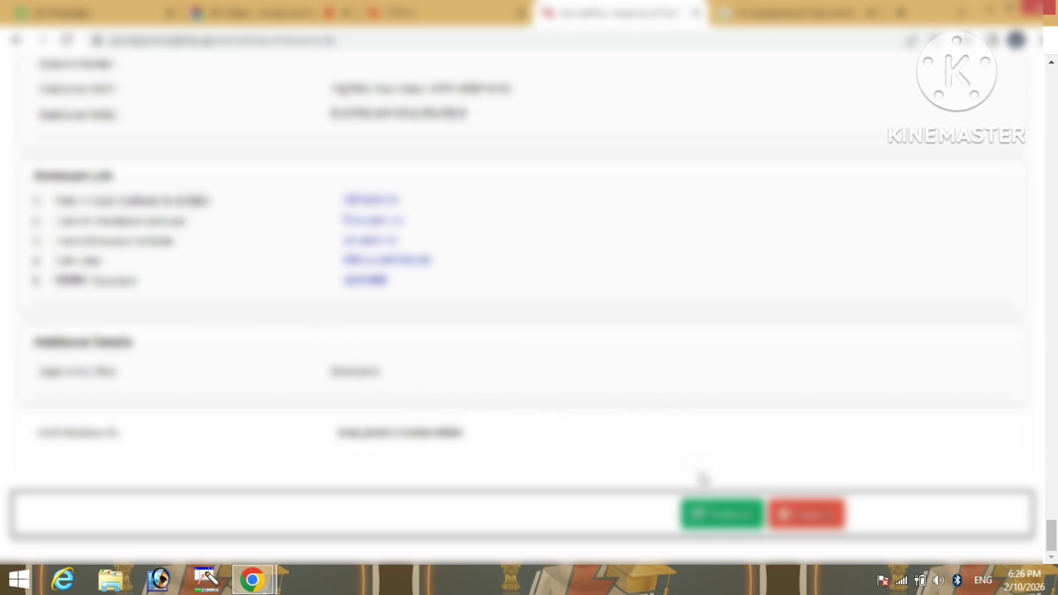
# Confirm the reviewed OBC non-creamy-layer certificate application so it is submitted
pyautogui.click(712, 529)
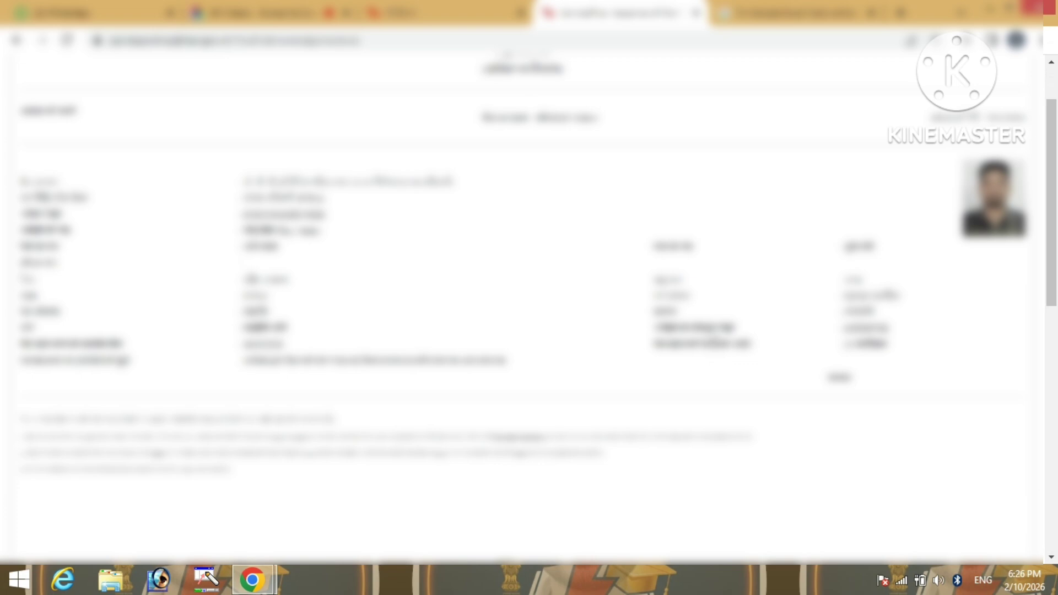
pyautogui.scroll(2, 714, 342)
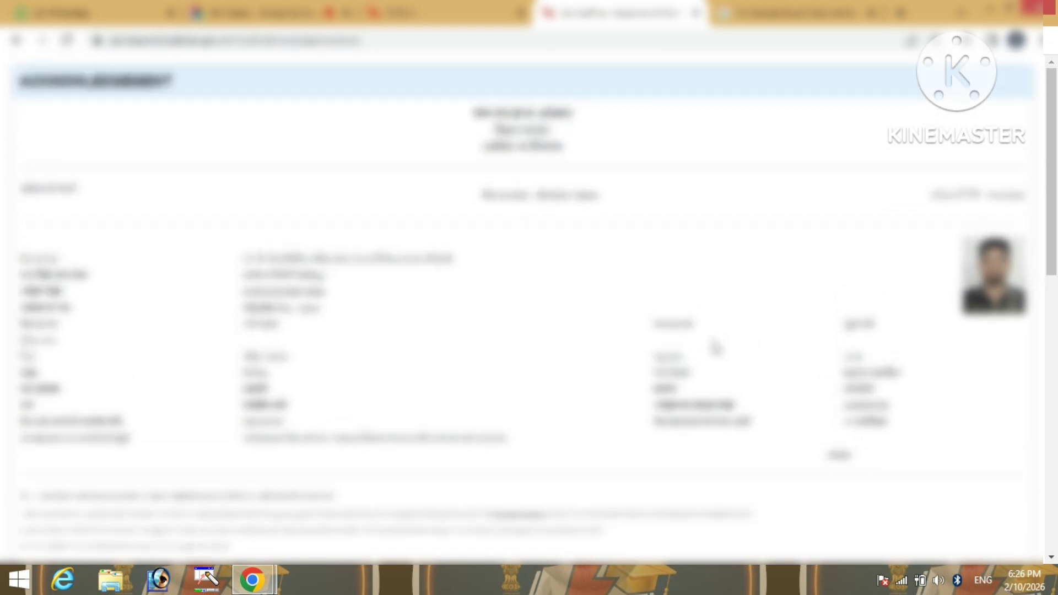
pyautogui.scroll(-5, 715, 347)
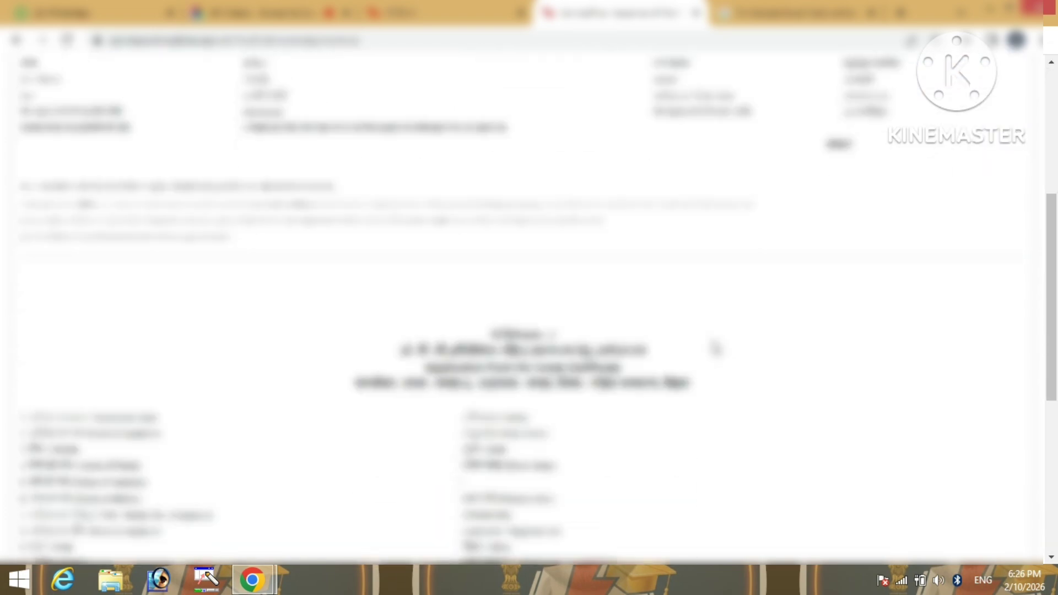
pyautogui.scroll(-6, 715, 348)
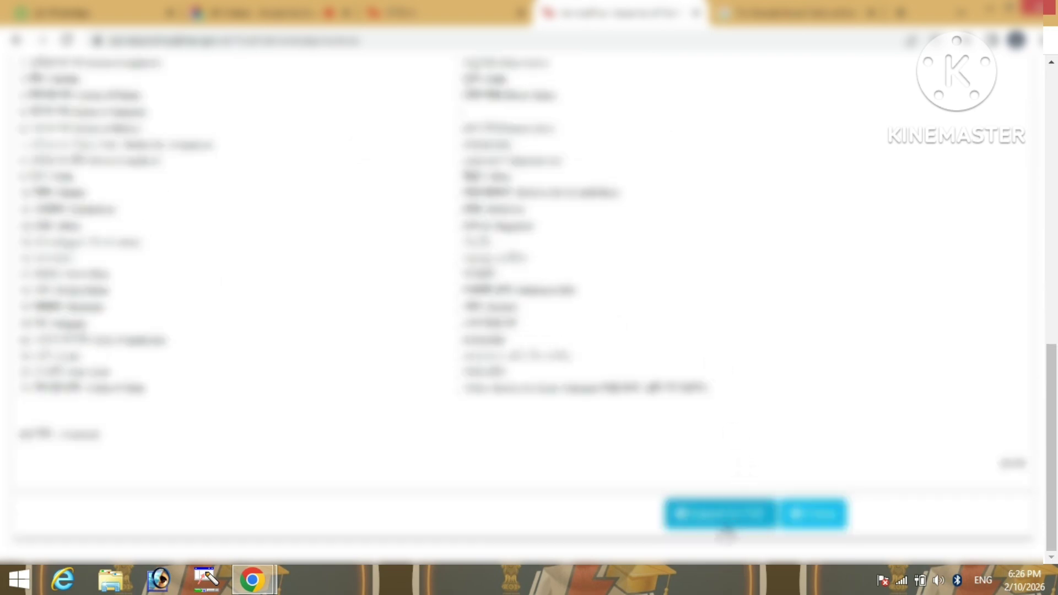
# Download the application's acknowledgement receipt as a PDF
pyautogui.click(727, 528)
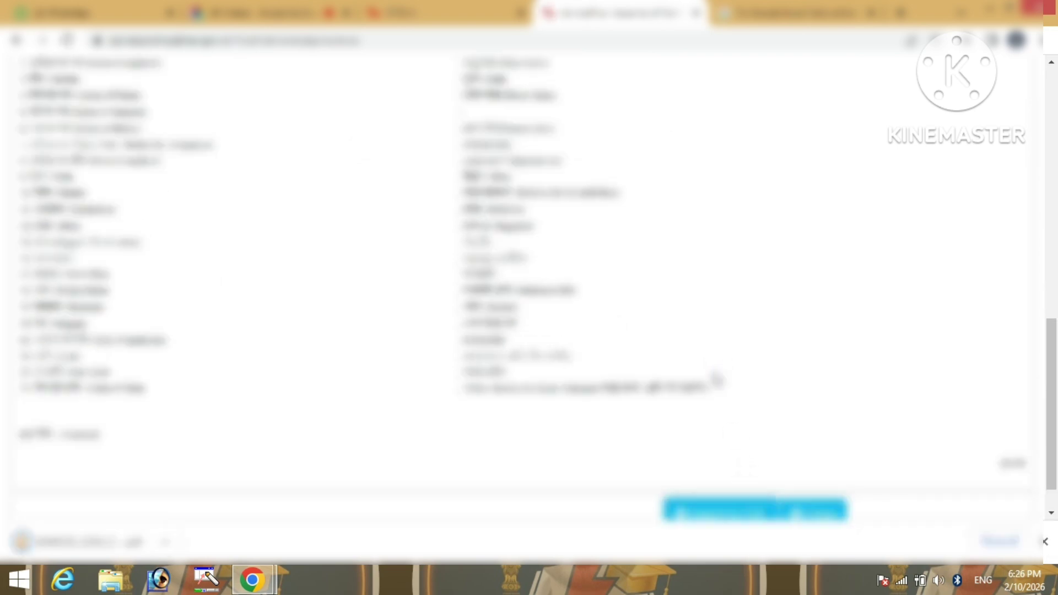
pyautogui.scroll(5, 715, 379)
pyautogui.scroll(6, 716, 379)
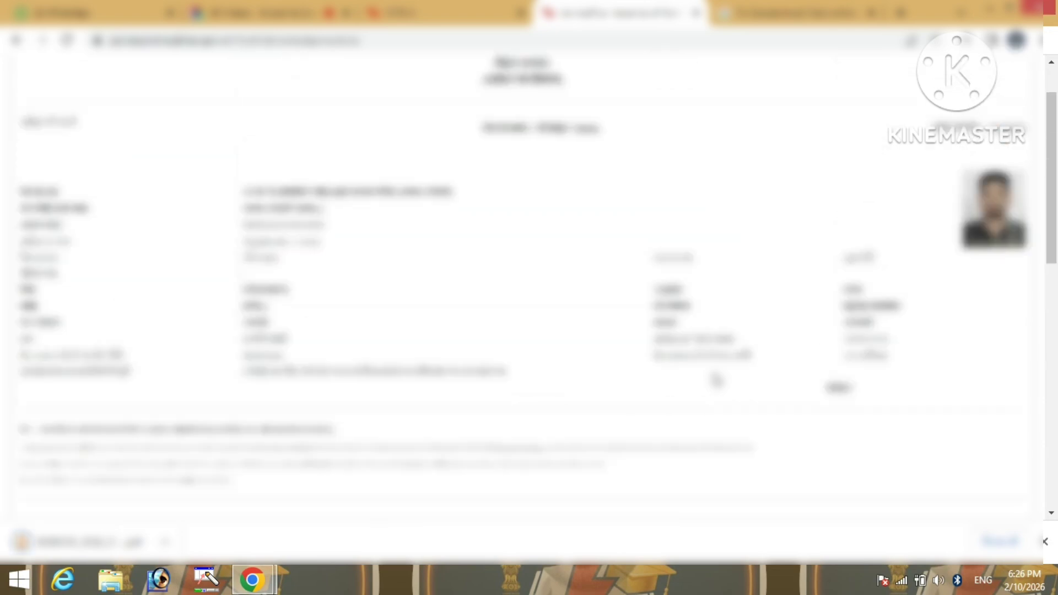